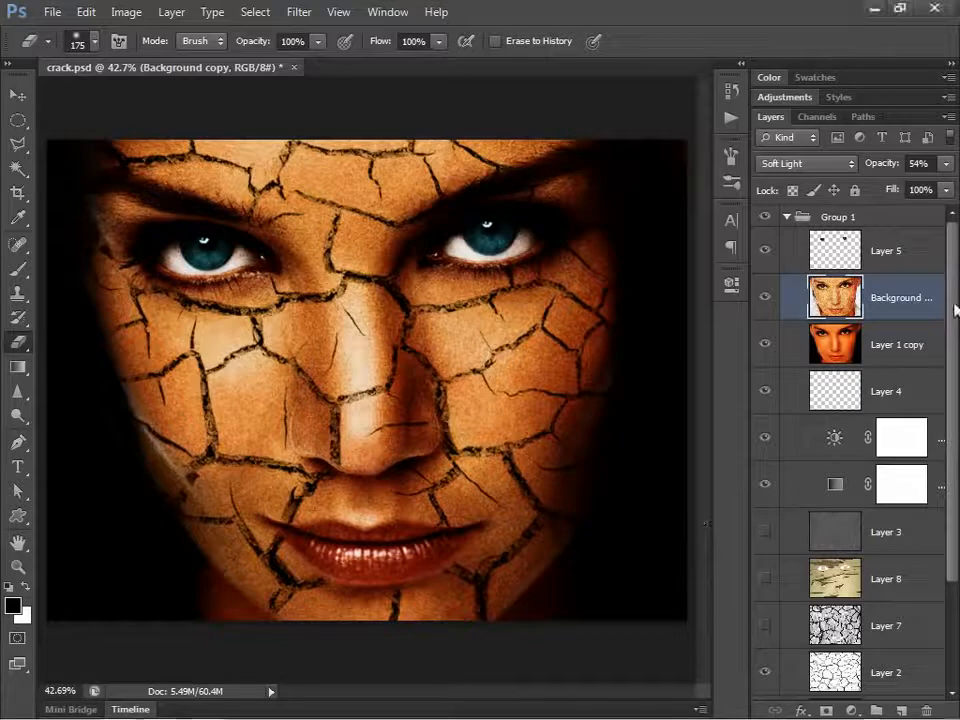
- Review the layer stack of crack.psd and compare the cracked-face effect with the original photo by toggling Group 1's visibility
{"action": "scroll", "coordinate": [956, 326], "scroll_direction": "down", "scroll_amount": 1}
{"action": "scroll", "coordinate": [956, 370], "scroll_direction": "down", "scroll_amount": 2}
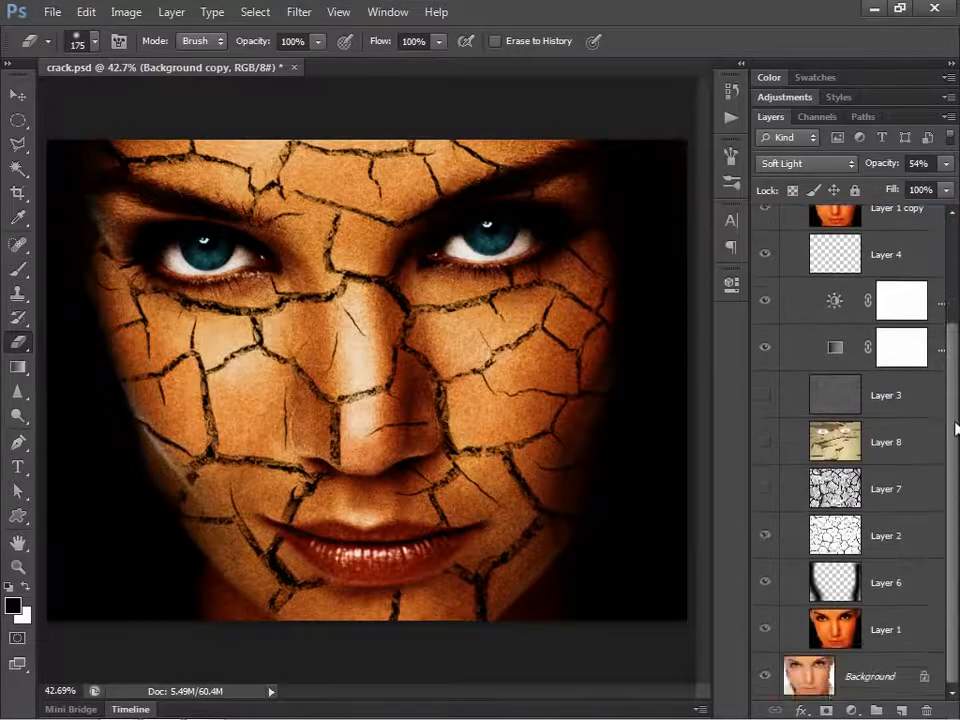
{"action": "scroll", "coordinate": [900, 330], "scroll_direction": "up", "scroll_amount": 3}
{"action": "left_click", "coordinate": [763, 218]}
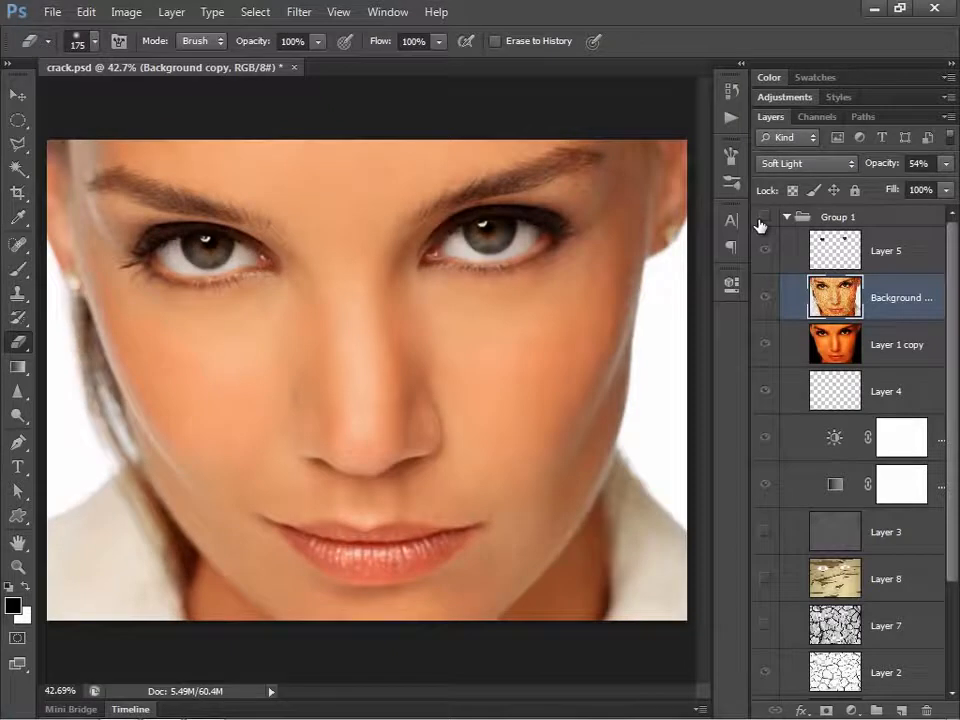
{"action": "left_click", "coordinate": [762, 220]}
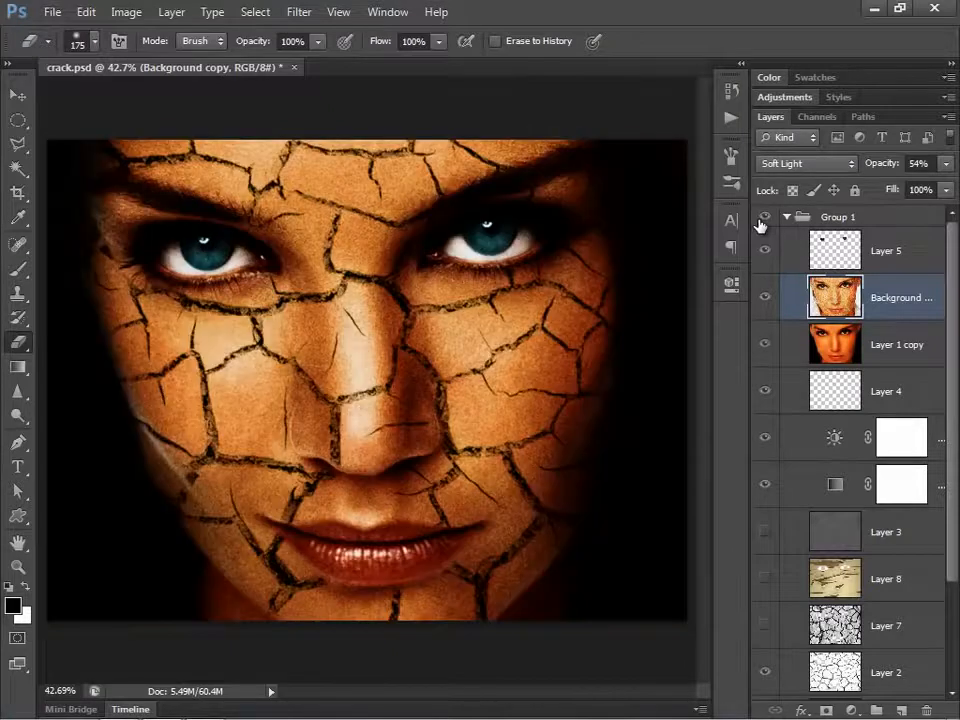
{"action": "left_click", "coordinate": [763, 218]}
{"action": "left_click", "coordinate": [763, 218]}
{"action": "mouse_move", "coordinate": [953, 317]}
{"action": "left_mouse_down"}
{"action": "mouse_move", "coordinate": [953, 381]}
{"action": "mouse_move", "coordinate": [948, 316]}
{"action": "left_mouse_up"}
{"action": "left_click_drag", "start_coordinate": [955, 307], "coordinate": [943, 396]}
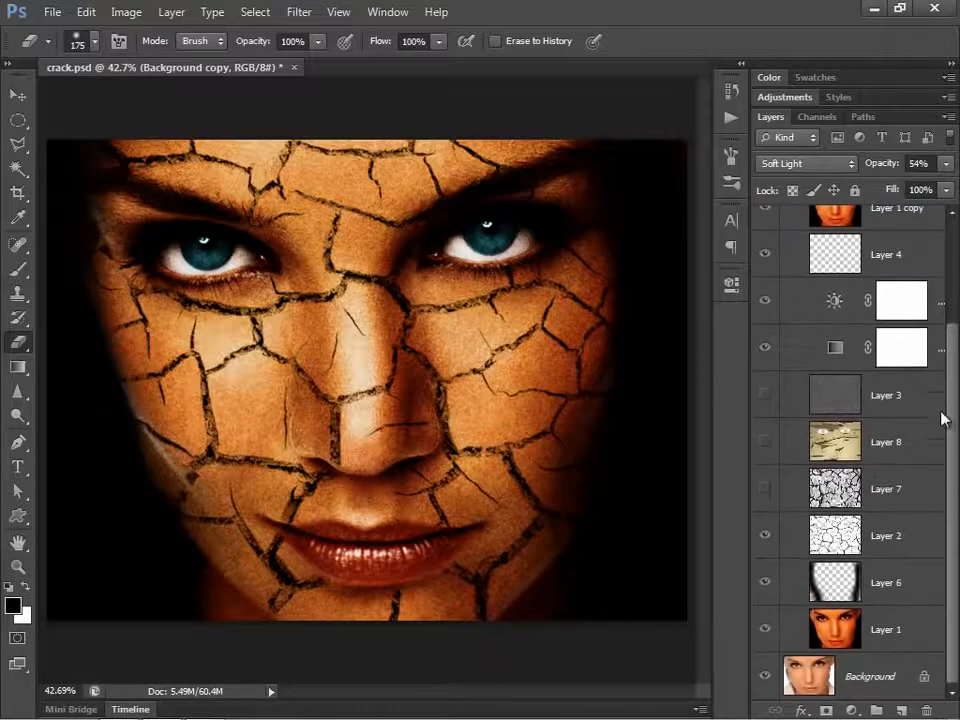
- Hide Layer 2 and show Layer 8 to preview the alternative crack texture on the face
{"action": "left_click", "coordinate": [765, 536]}
{"action": "left_click", "coordinate": [764, 442]}
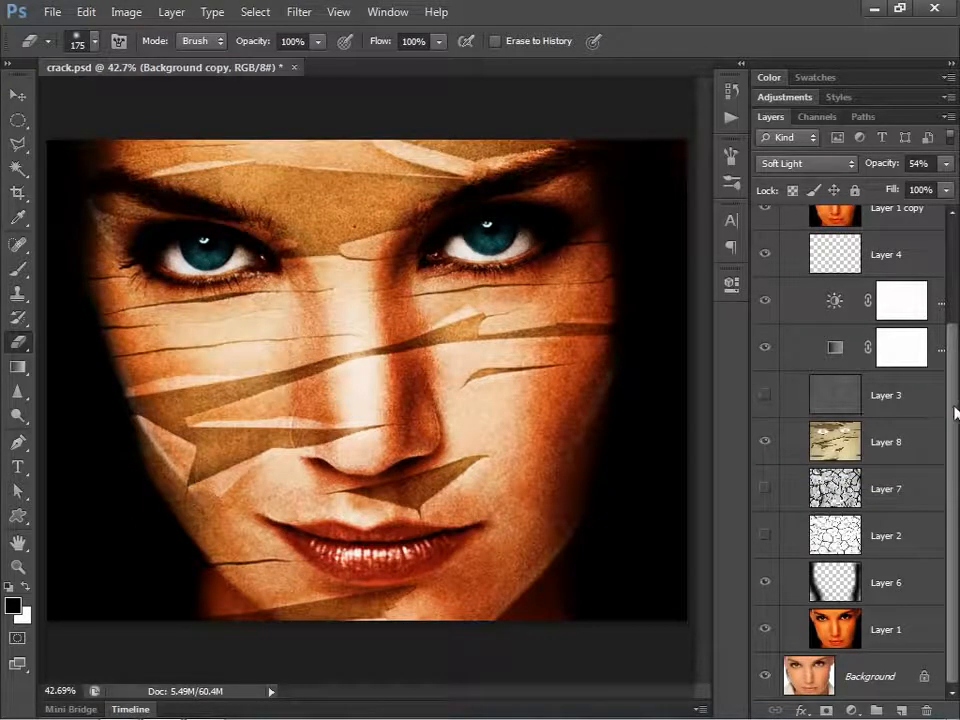
{"action": "scroll", "coordinate": [955, 405], "scroll_direction": "up", "scroll_amount": 3}
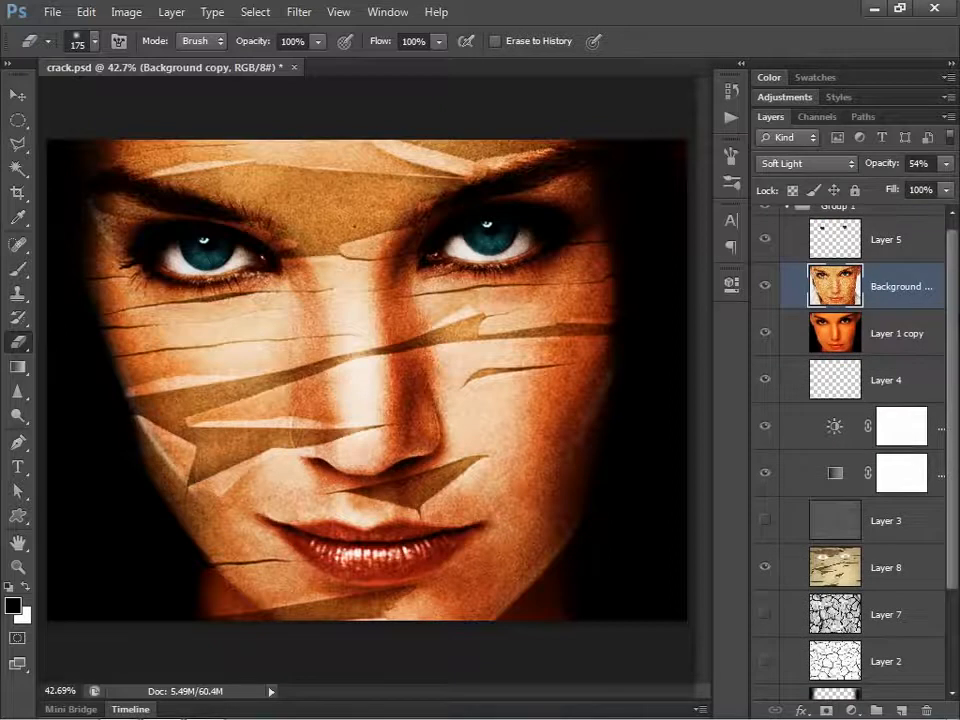
- Close the crack.psd document without saving its changes
{"action": "left_click_drag", "start_coordinate": [160, 67], "coordinate": [369, 77]}
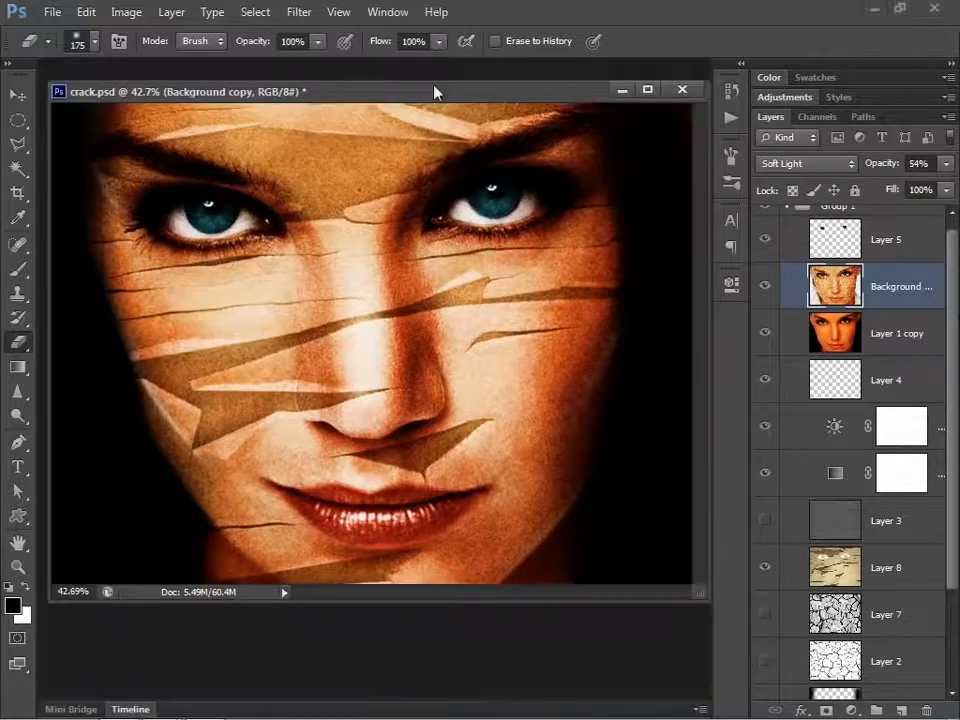
{"action": "left_click", "coordinate": [681, 90]}
{"action": "left_click", "coordinate": [484, 290]}
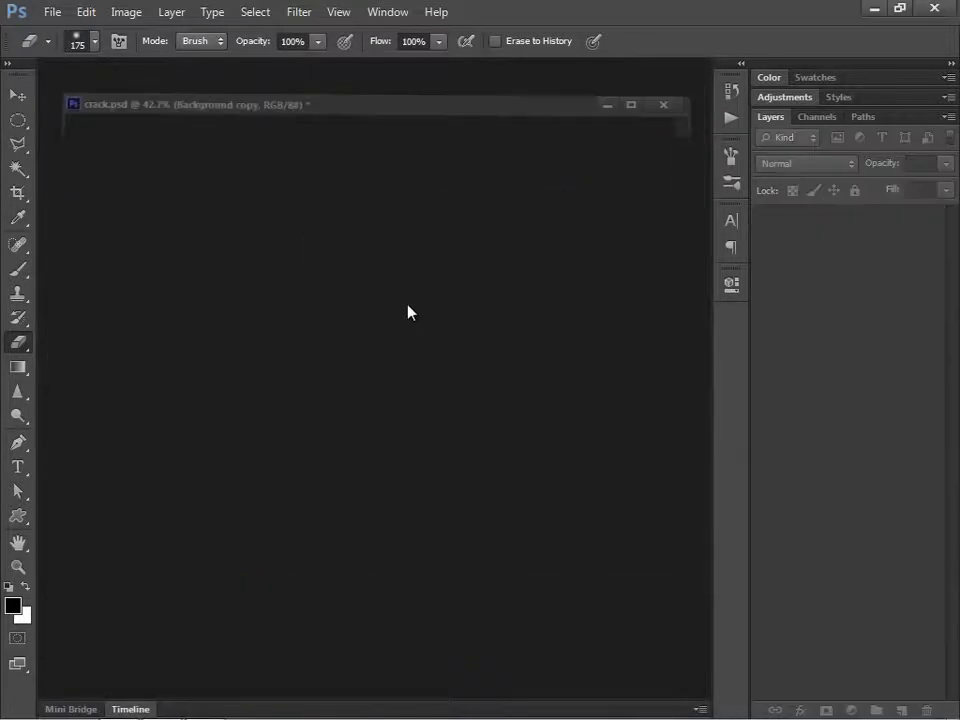
- Open the image model-face-smile-models-close-up-143223 from the Crack folder
{"action": "key", "text": "ctrl+o"}
{"action": "left_click", "coordinate": [452, 345]}
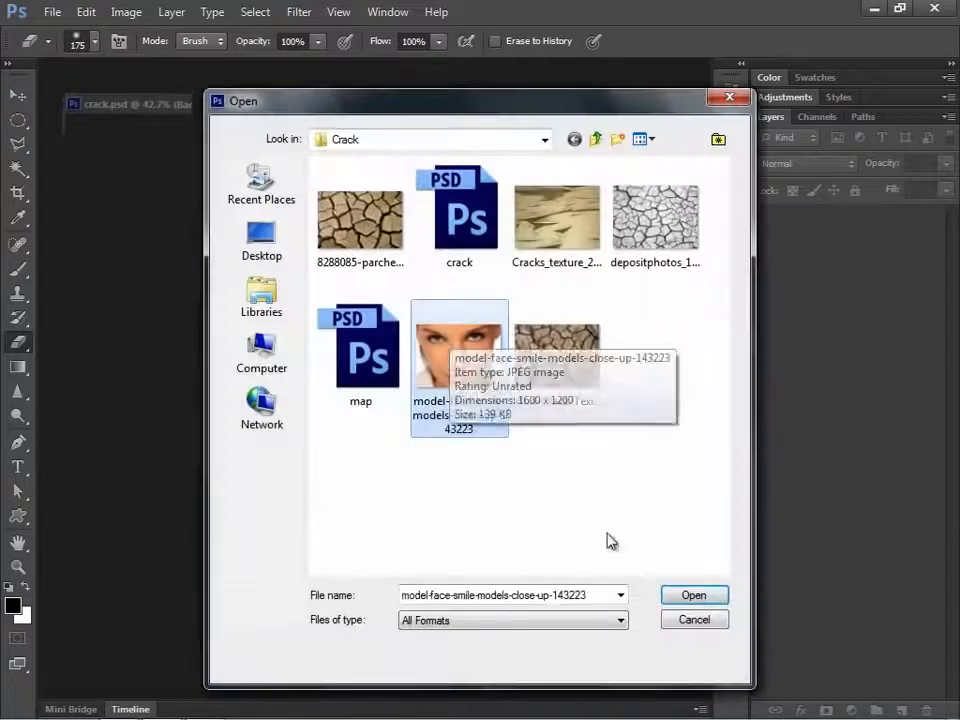
{"action": "left_click", "coordinate": [690, 594]}
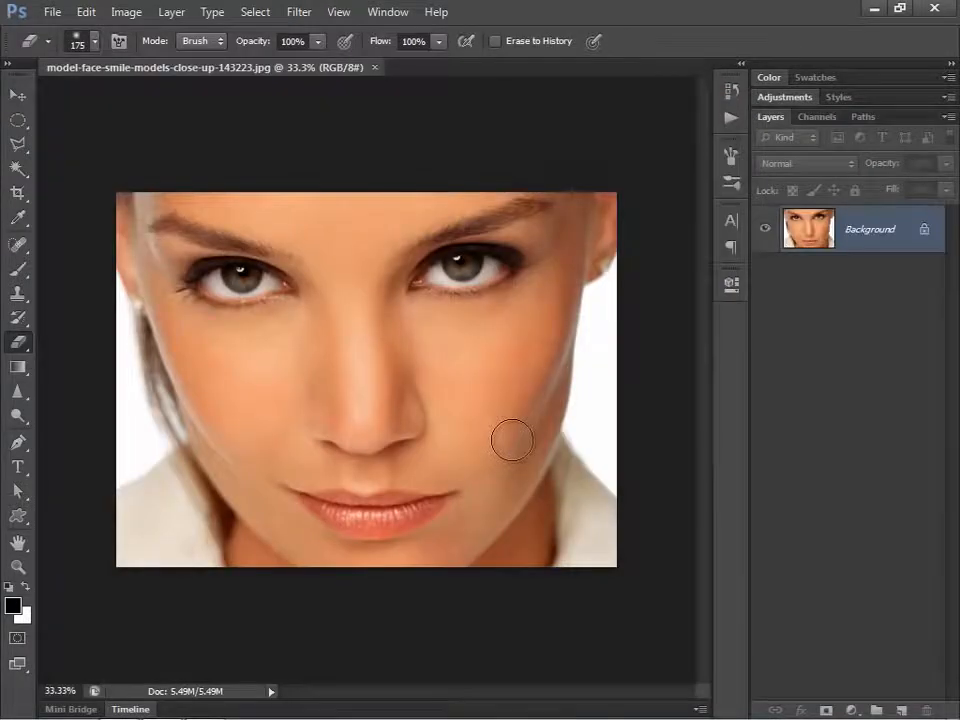
- Duplicate the Background layer and add a new empty layer above the copy
{"action": "scroll", "coordinate": [512, 441], "scroll_direction": "up", "scroll_amount": 2}
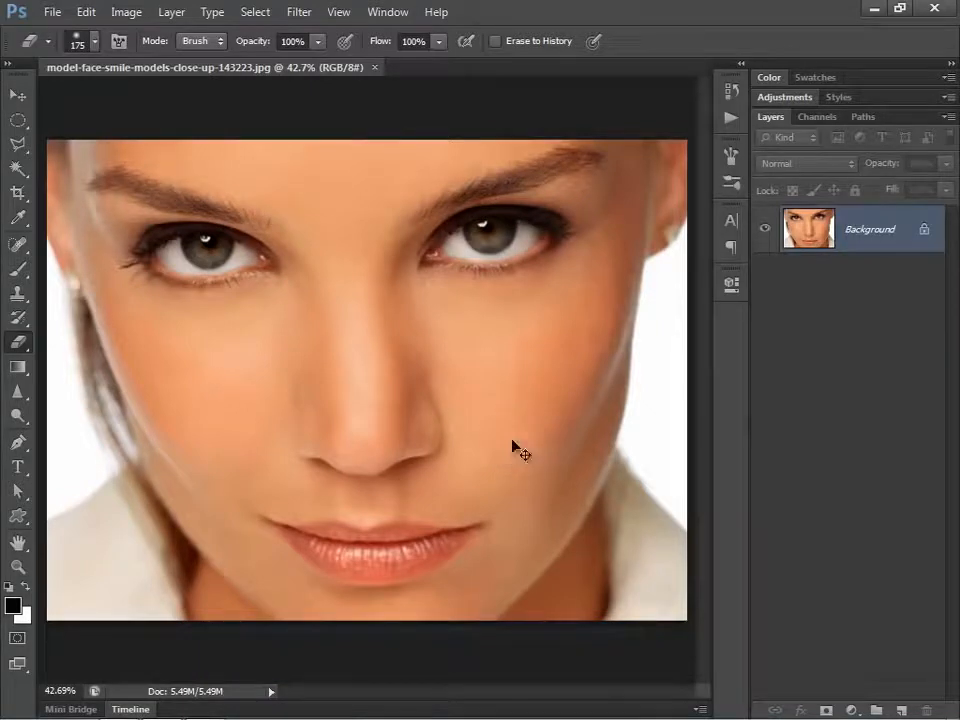
{"action": "key", "text": "ctrl+j"}
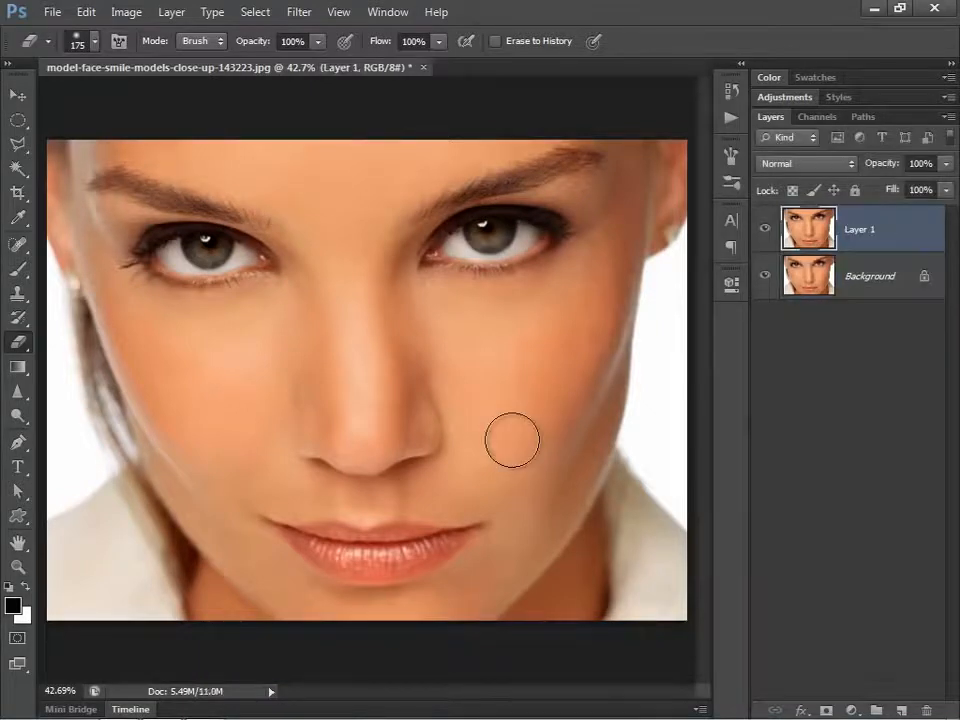
{"action": "left_click", "coordinate": [766, 276]}
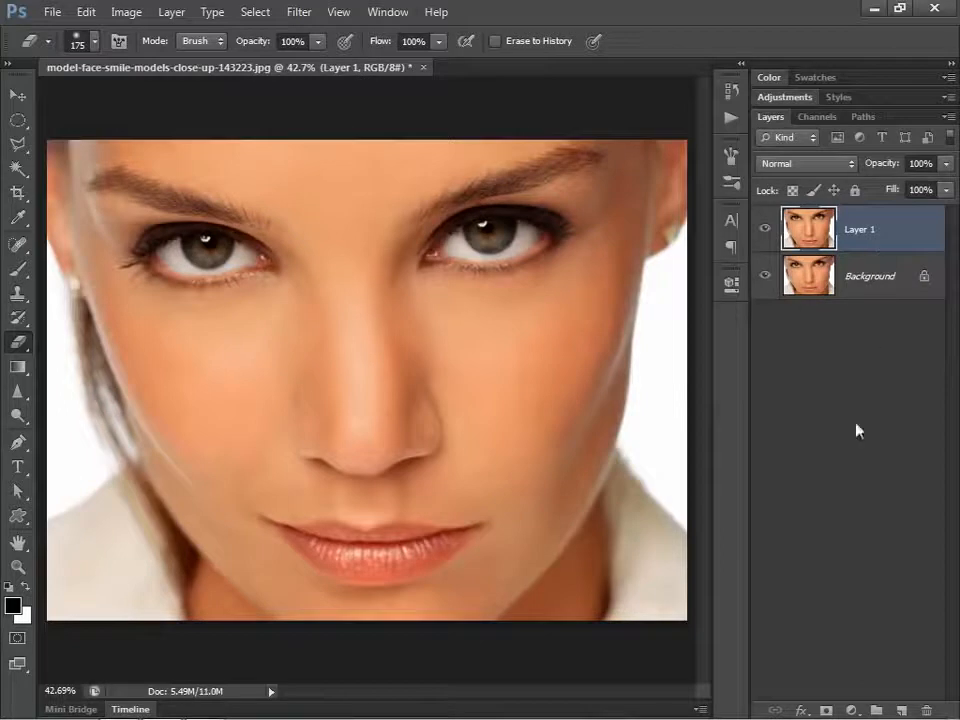
{"action": "left_click", "coordinate": [901, 710]}
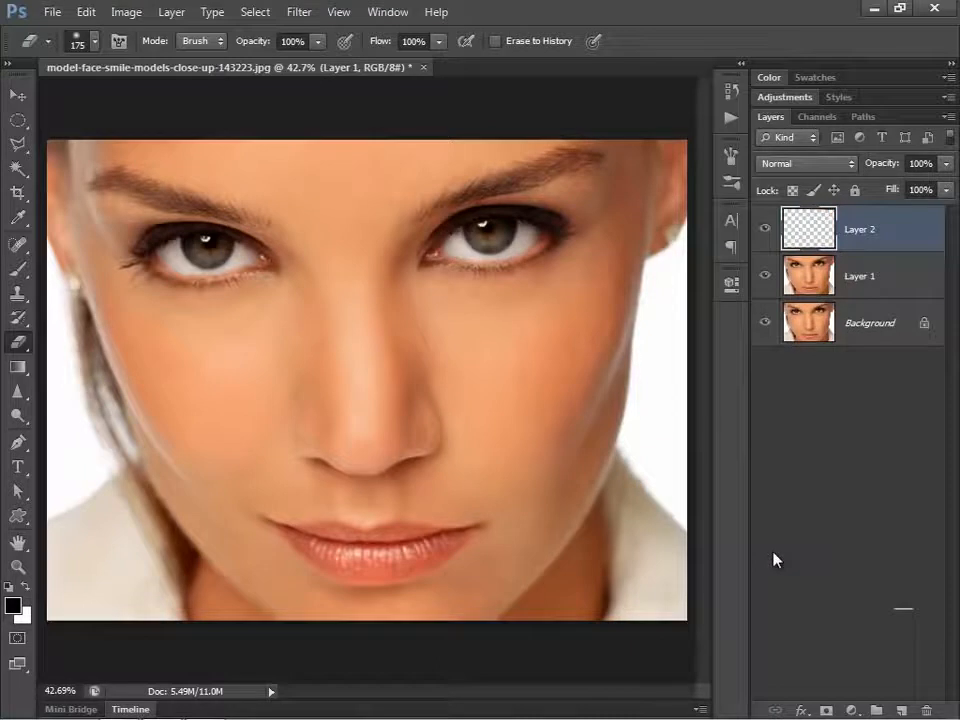
- Paint the backdrop along the image's right side black on the new layer, using a soft 308 px brush with 0% hardness
{"action": "left_click_drag", "start_coordinate": [18, 268], "coordinate": [68, 267]}
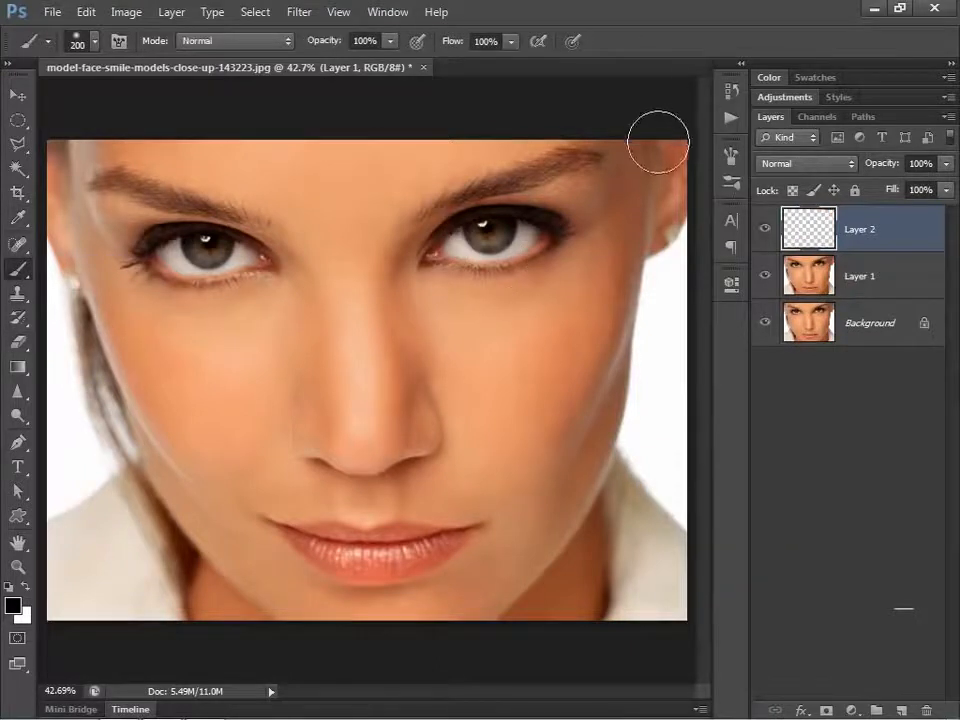
{"action": "right_click", "coordinate": [636, 190]}
{"action": "left_click_drag", "start_coordinate": [792, 237], "coordinate": [800, 237]}
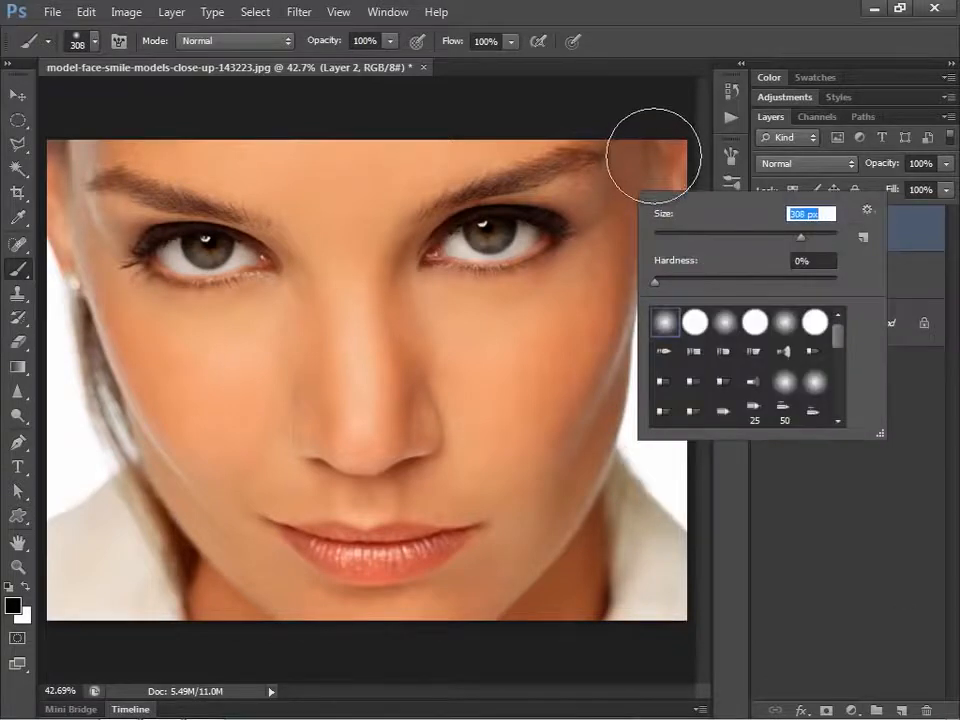
{"action": "key", "text": "Return"}
{"action": "mouse_move", "coordinate": [666, 141]}
{"action": "left_mouse_down"}
{"action": "mouse_move", "coordinate": [686, 305]}
{"action": "mouse_move", "coordinate": [665, 467]}
{"action": "mouse_move", "coordinate": [681, 654]}
{"action": "left_mouse_up"}
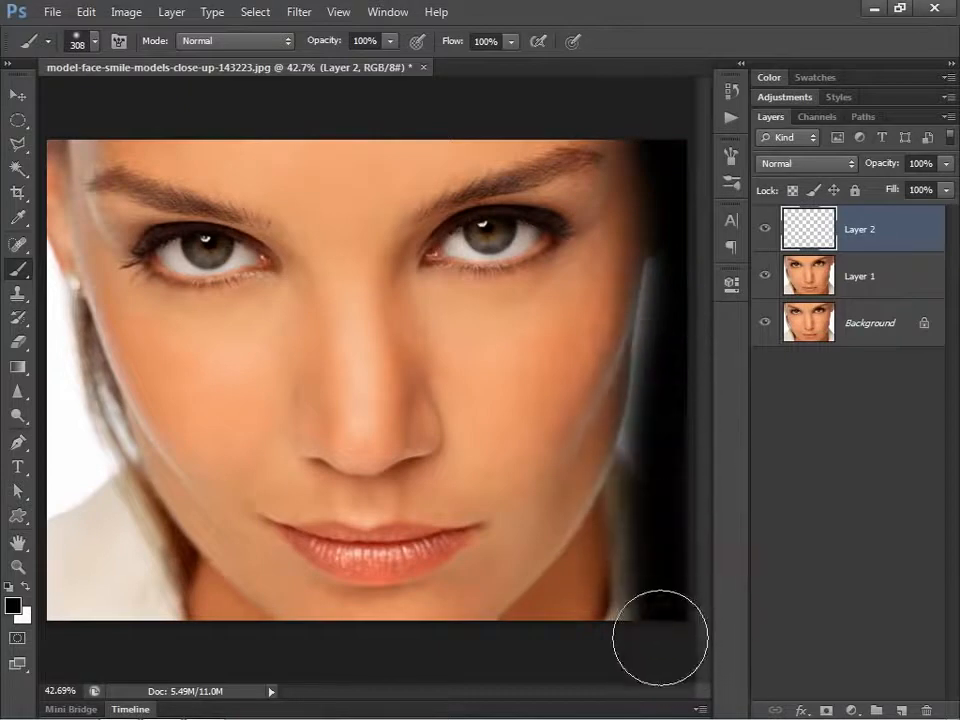
{"action": "mouse_move", "coordinate": [649, 612]}
{"action": "left_mouse_down"}
{"action": "mouse_move", "coordinate": [672, 406]}
{"action": "mouse_move", "coordinate": [682, 259]}
{"action": "mouse_move", "coordinate": [675, 157]}
{"action": "mouse_move", "coordinate": [635, 211]}
{"action": "mouse_move", "coordinate": [681, 300]}
{"action": "left_mouse_up"}
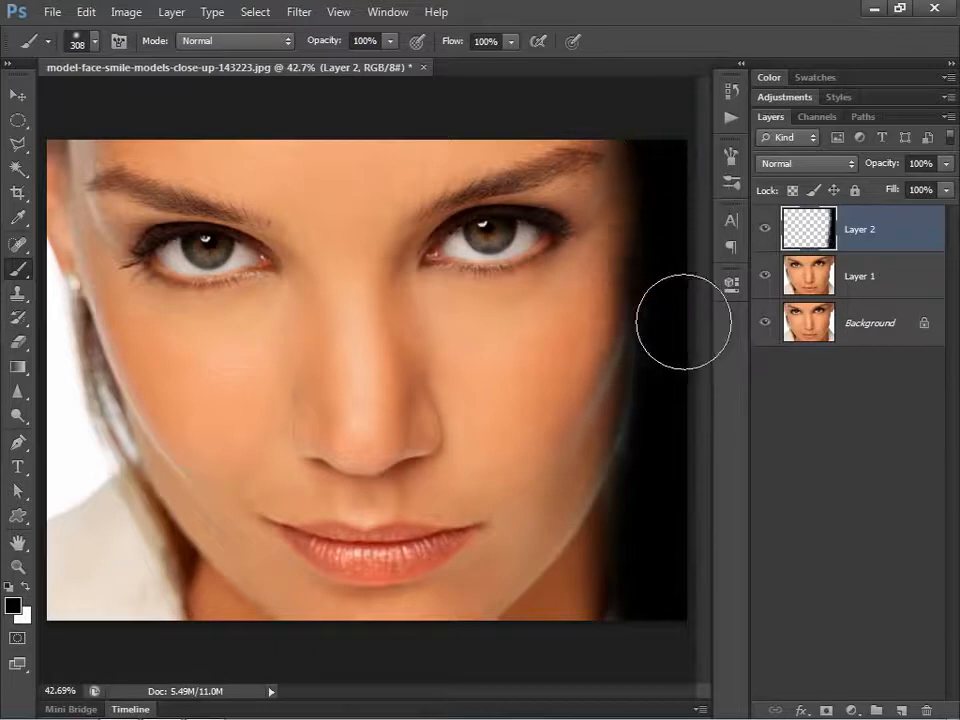
- Paint the backdrop, hair and clothing along the image's left side black with the same soft brush
{"action": "key", "text": "ctrl+minus"}
{"action": "mouse_move", "coordinate": [117, 329]}
{"action": "left_mouse_down"}
{"action": "mouse_move", "coordinate": [163, 473]}
{"action": "mouse_move", "coordinate": [169, 600]}
{"action": "mouse_move", "coordinate": [206, 584]}
{"action": "mouse_move", "coordinate": [177, 502]}
{"action": "mouse_move", "coordinate": [122, 450]}
{"action": "mouse_move", "coordinate": [124, 608]}
{"action": "mouse_move", "coordinate": [176, 635]}
{"action": "left_mouse_up"}
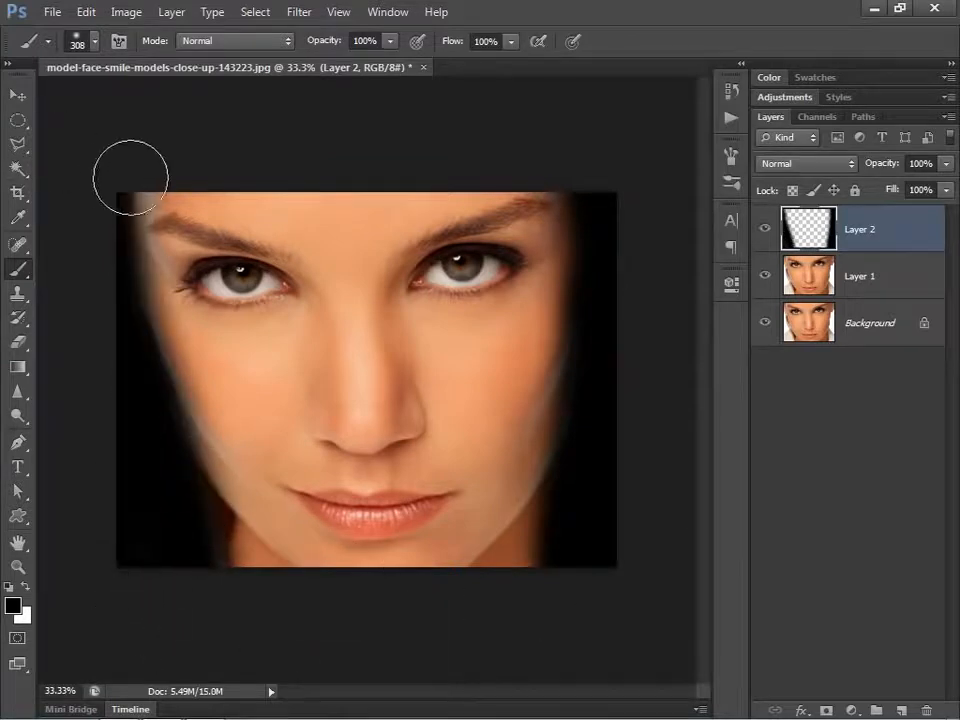
{"action": "mouse_move", "coordinate": [119, 176]}
{"action": "left_mouse_down"}
{"action": "mouse_move", "coordinate": [107, 204]}
{"action": "mouse_move", "coordinate": [103, 291]}
{"action": "left_mouse_up"}
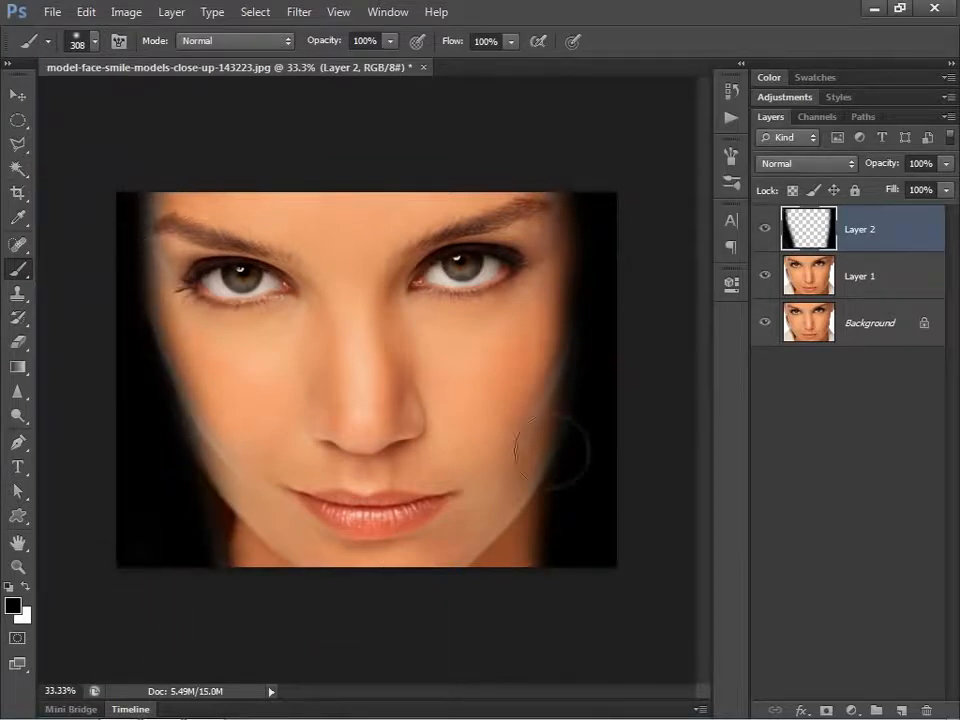
- Duplicate the image document under the suggested copy name and separate the original and the copy into floating windows
{"action": "left_click_drag", "start_coordinate": [244, 70], "coordinate": [300, 115]}
{"action": "left_click_drag", "start_coordinate": [219, 87], "coordinate": [238, 97]}
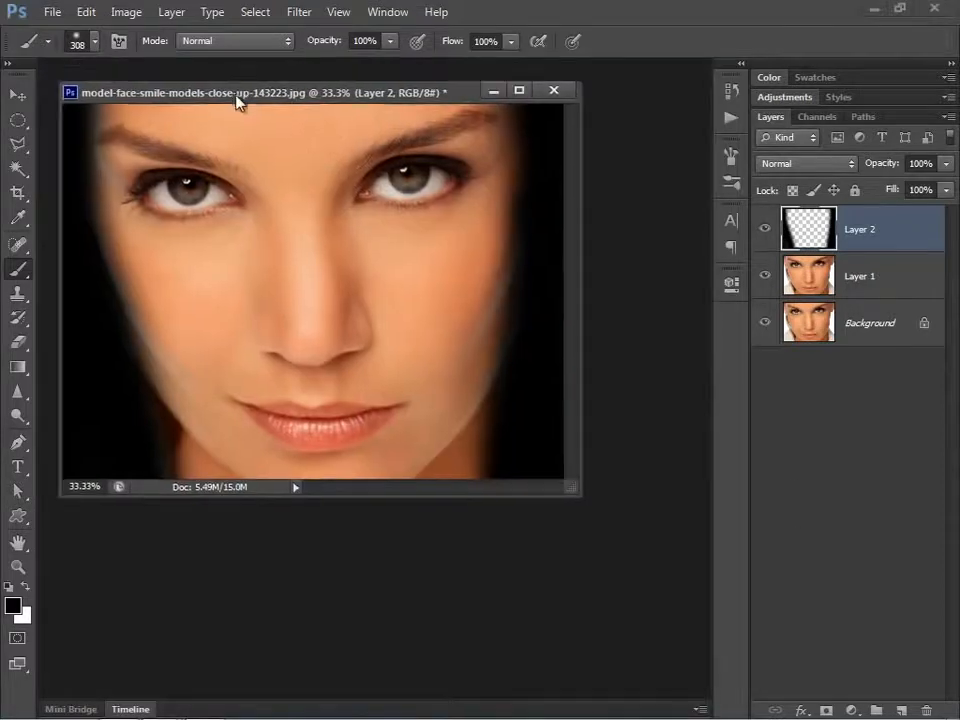
{"action": "right_click", "coordinate": [245, 93]}
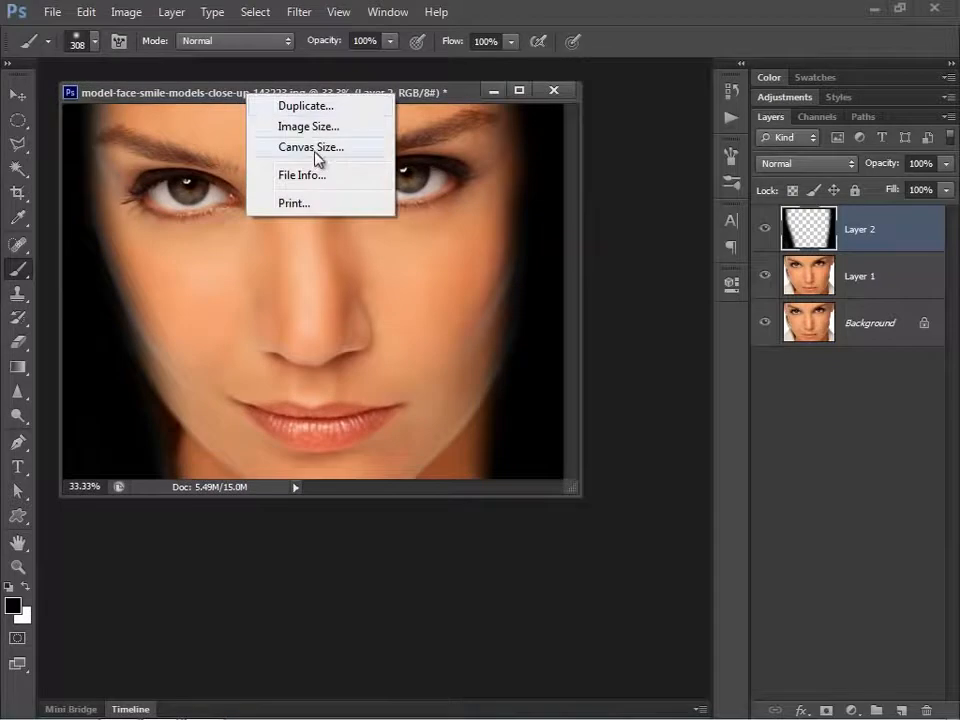
{"action": "left_click", "coordinate": [315, 107]}
{"action": "left_click", "coordinate": [624, 233]}
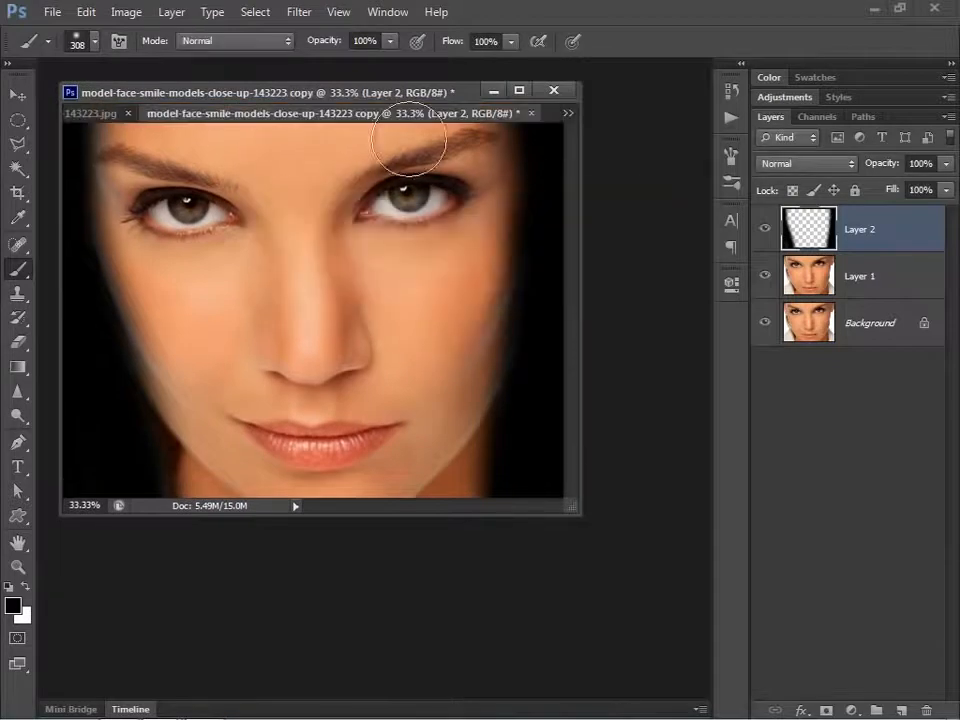
{"action": "left_click_drag", "start_coordinate": [377, 118], "coordinate": [410, 141]}
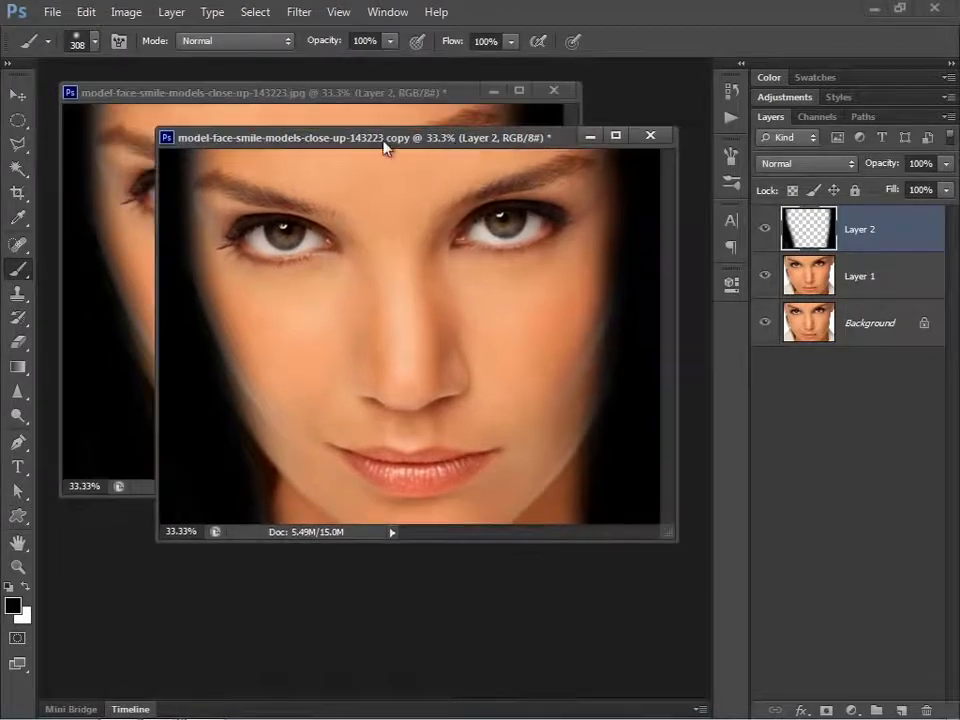
- Convert the duplicated document to Grayscale mode, flattening its layers and discarding the colour information
{"action": "left_click", "coordinate": [124, 14]}
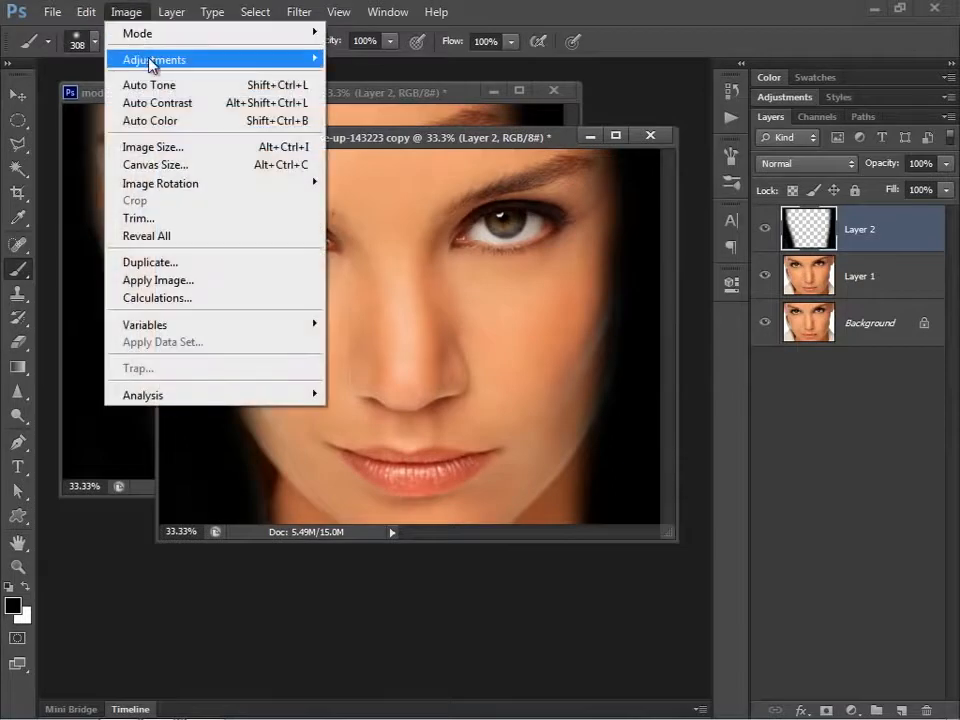
{"action": "mouse_move", "coordinate": [130, 59]}
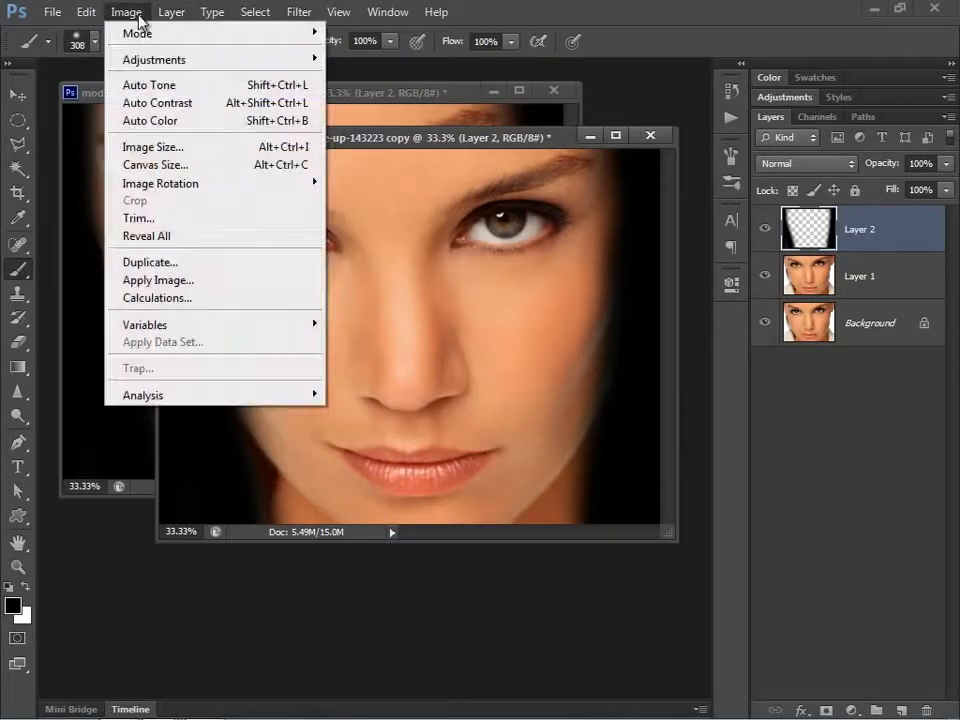
{"action": "mouse_move", "coordinate": [143, 37]}
{"action": "left_click", "coordinate": [396, 49]}
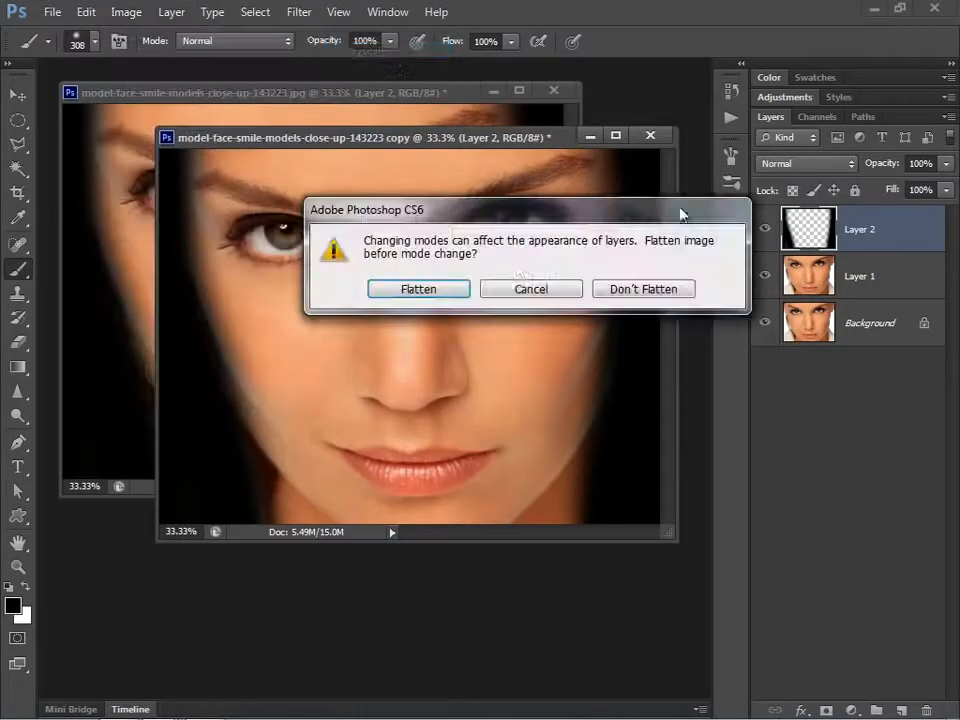
{"action": "left_click", "coordinate": [445, 290]}
{"action": "left_click", "coordinate": [416, 312]}
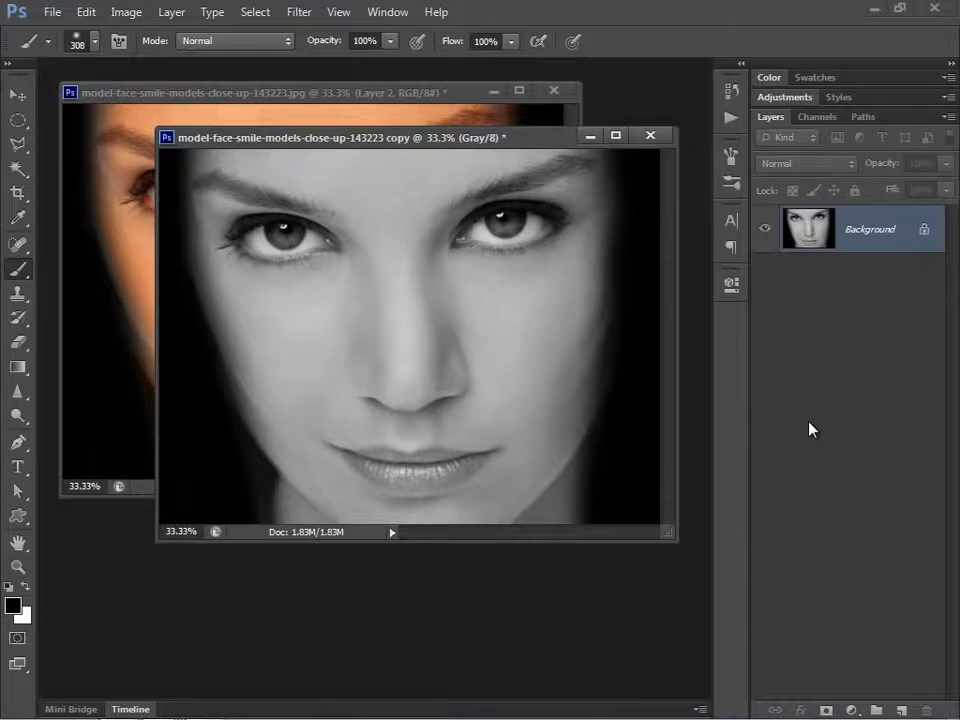
- Start saving the grayscale copy in the Crack folder with the file name map and the Photoshop (PSD) format
{"action": "left_click", "coordinate": [52, 12]}
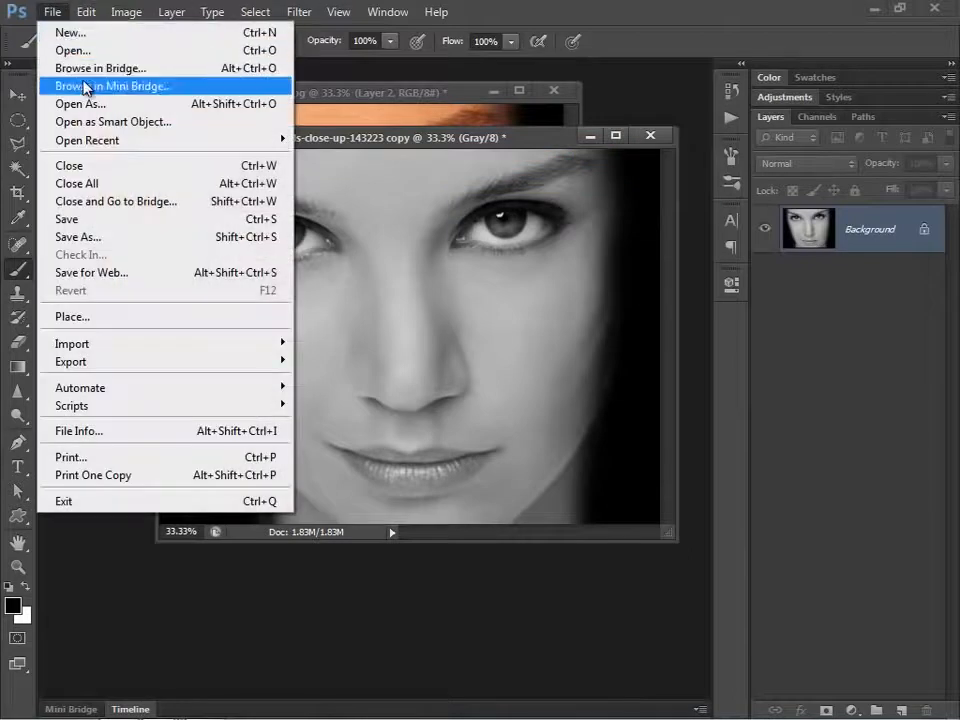
{"action": "left_click", "coordinate": [78, 237]}
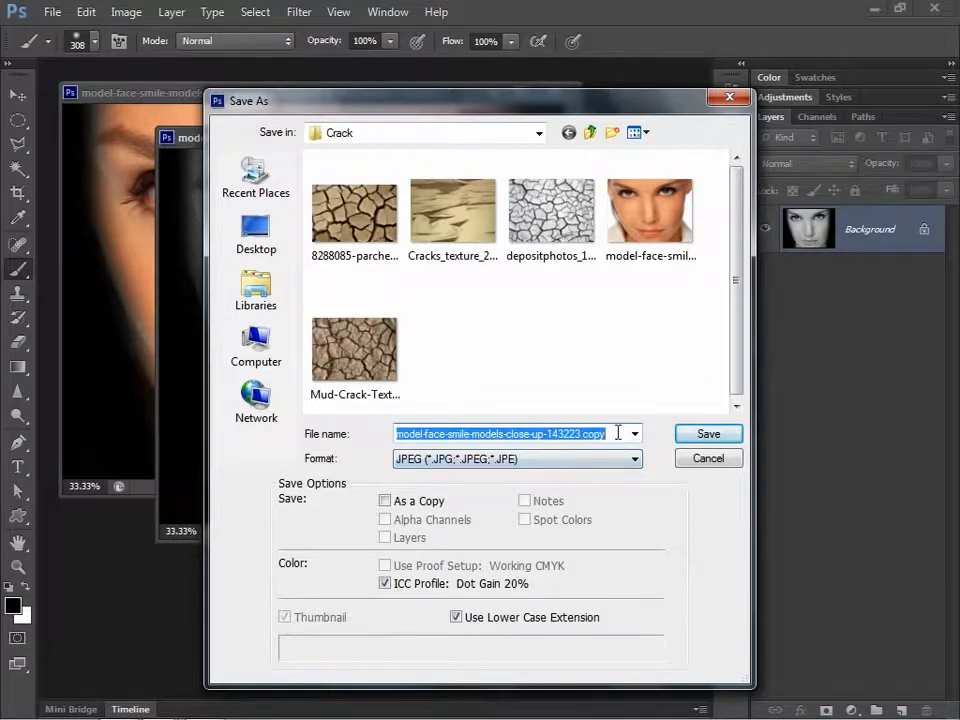
{"action": "type", "text": "map"}
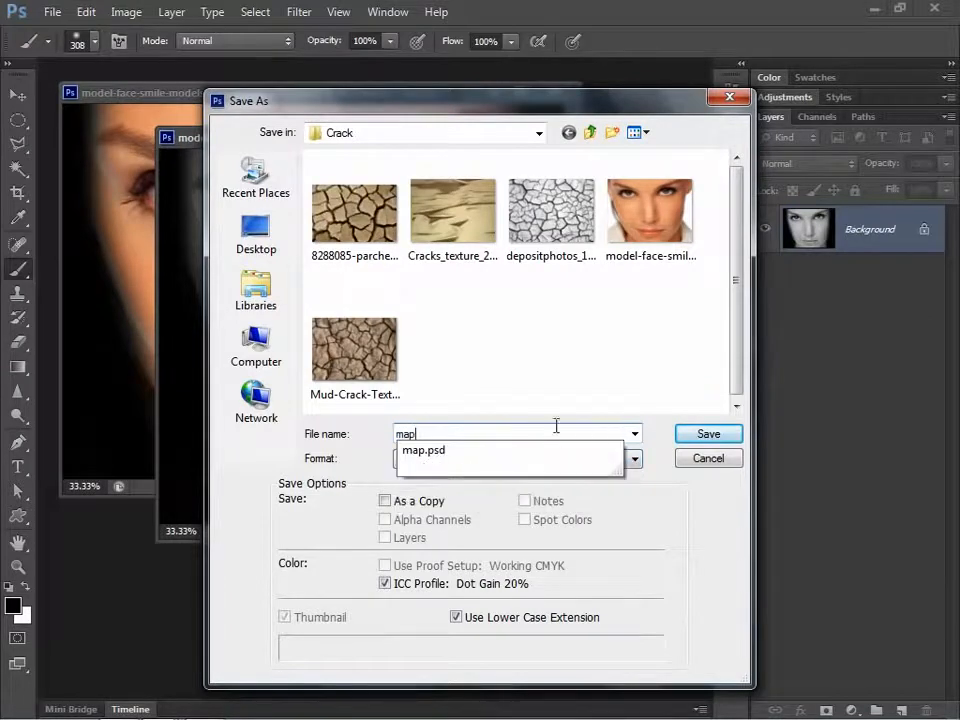
{"action": "left_click", "coordinate": [510, 458]}
{"action": "left_click", "coordinate": [514, 462]}
{"action": "left_click", "coordinate": [430, 201]}
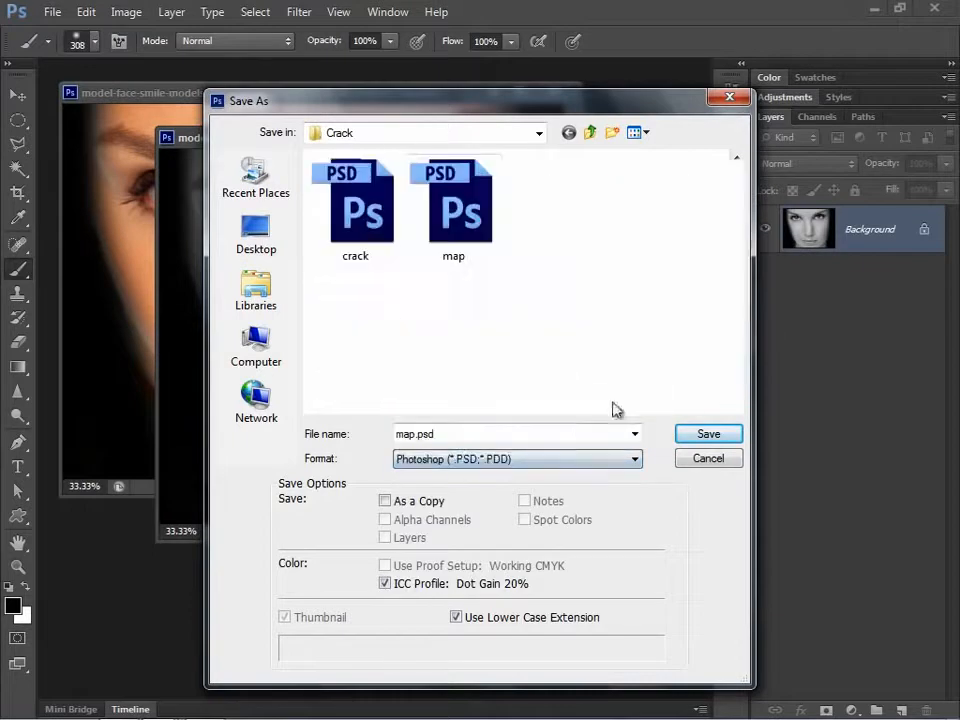
- Delete the existing map PSD file from the Crack folder, confirming its move to the Recycle Bin
{"action": "double_click", "coordinate": [527, 435]}
{"action": "left_click", "coordinate": [459, 237]}
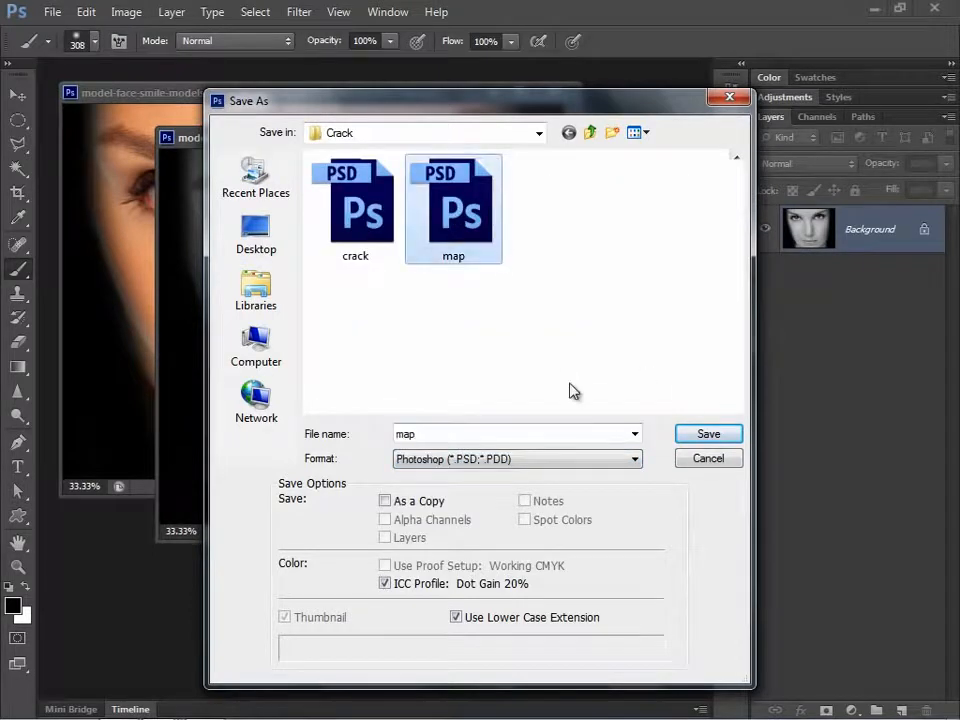
{"action": "key", "text": "Delete"}
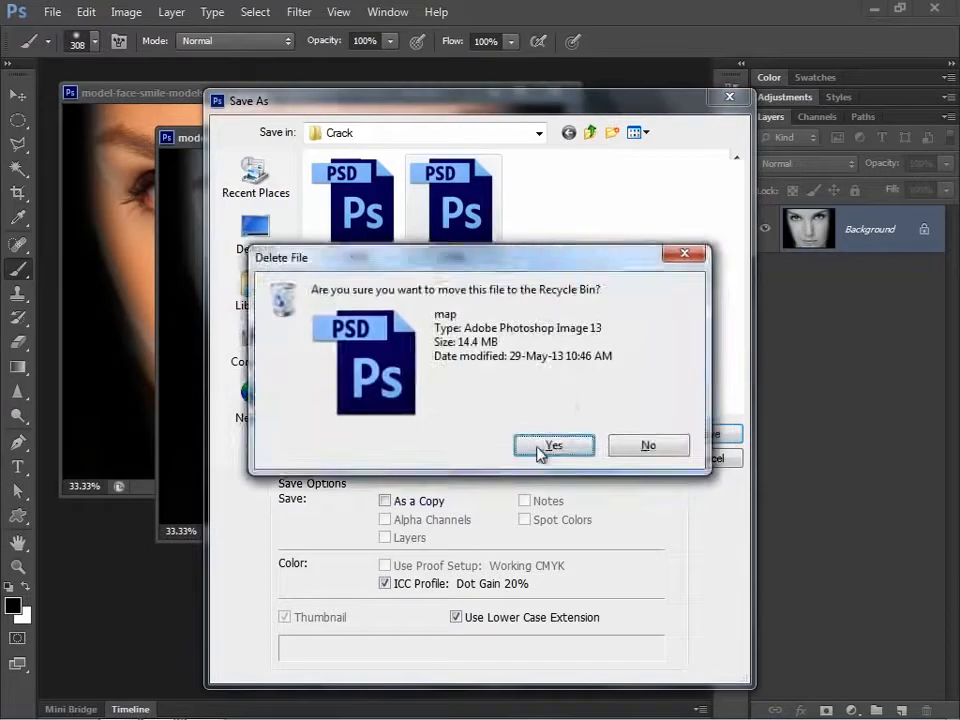
{"action": "left_click", "coordinate": [551, 444]}
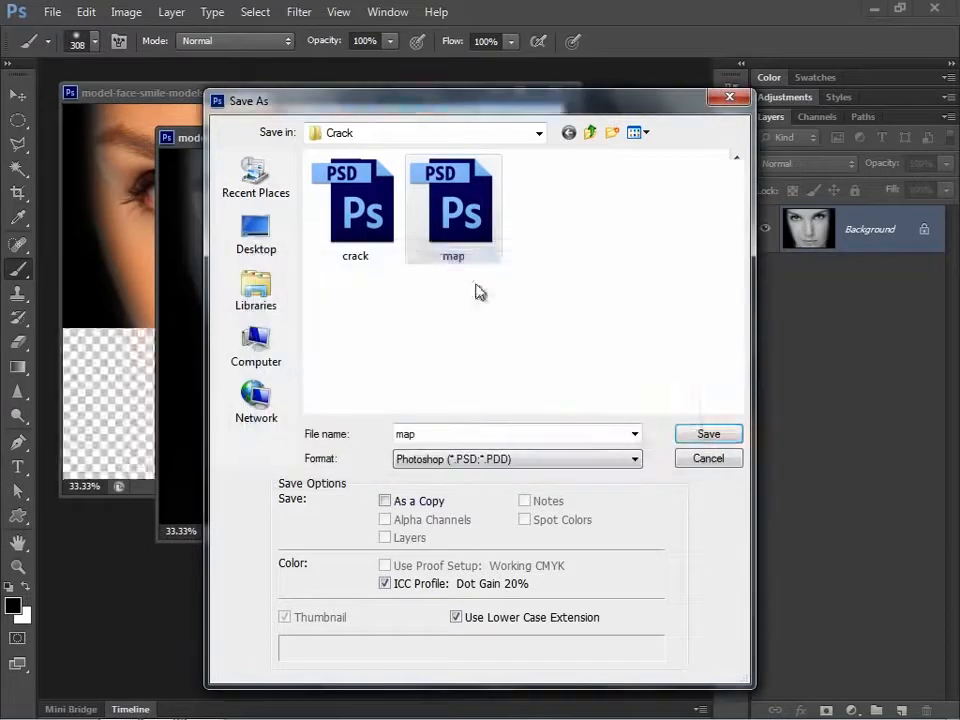
- Save the grayscale copy as map.psd in the Crack folder and close the saved document
{"action": "left_click", "coordinate": [692, 433]}
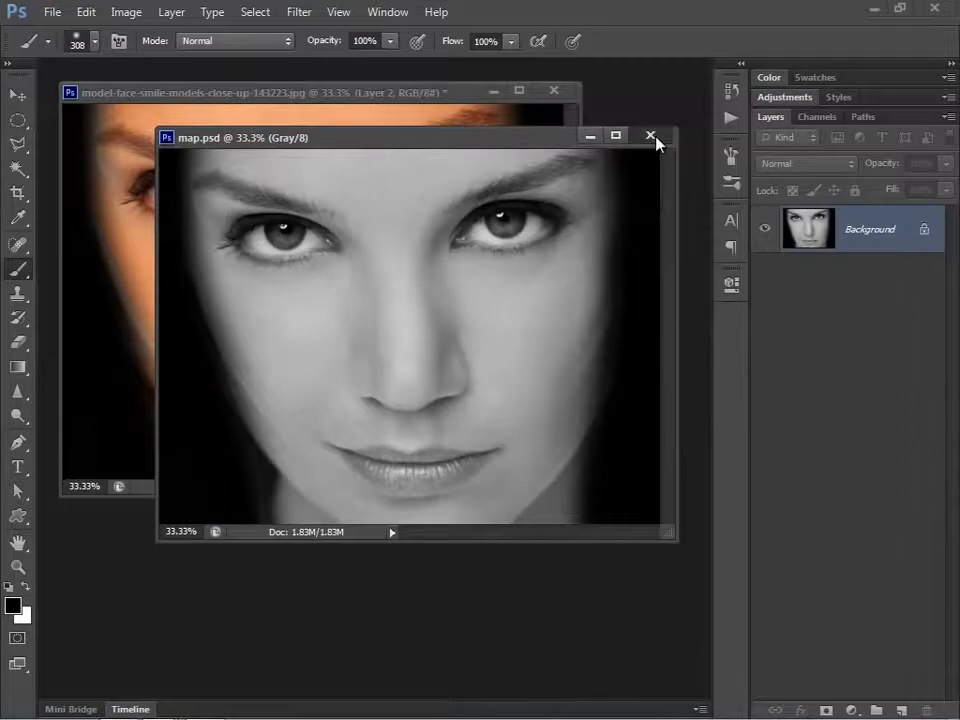
{"action": "left_click", "coordinate": [652, 137]}
- Float the portrait document in its own window and open the depositphotos_1758590-Random-Cracks texture from the Crack folder
{"action": "left_click_drag", "start_coordinate": [322, 95], "coordinate": [340, 68]}
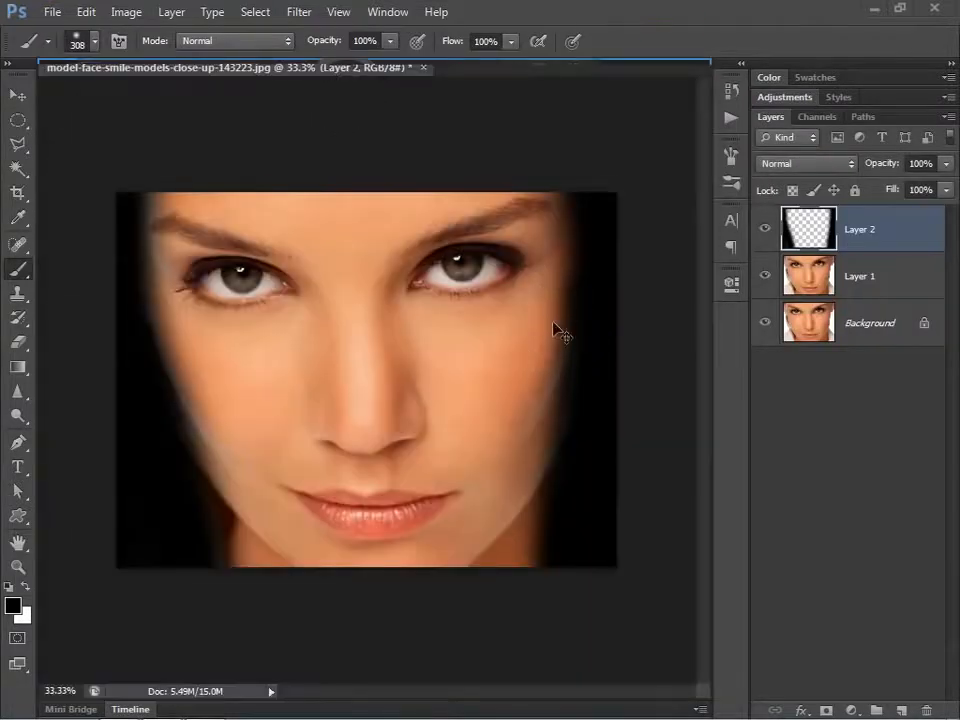
{"action": "key", "text": "ctrl+0"}
{"action": "left_click_drag", "start_coordinate": [268, 71], "coordinate": [268, 85]}
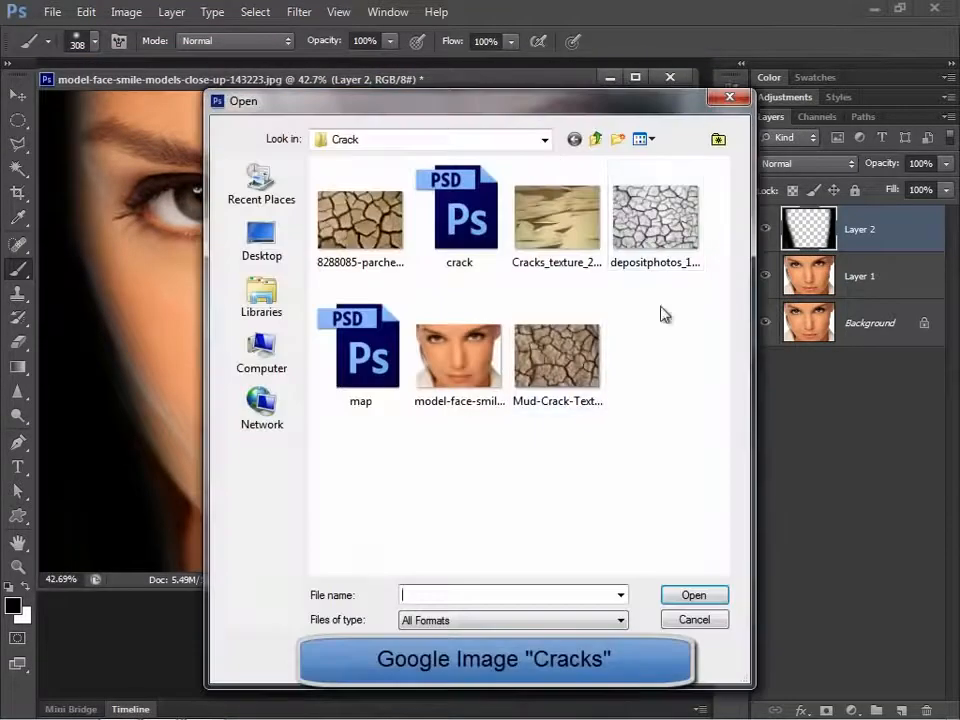
{"action": "left_click", "coordinate": [655, 225]}
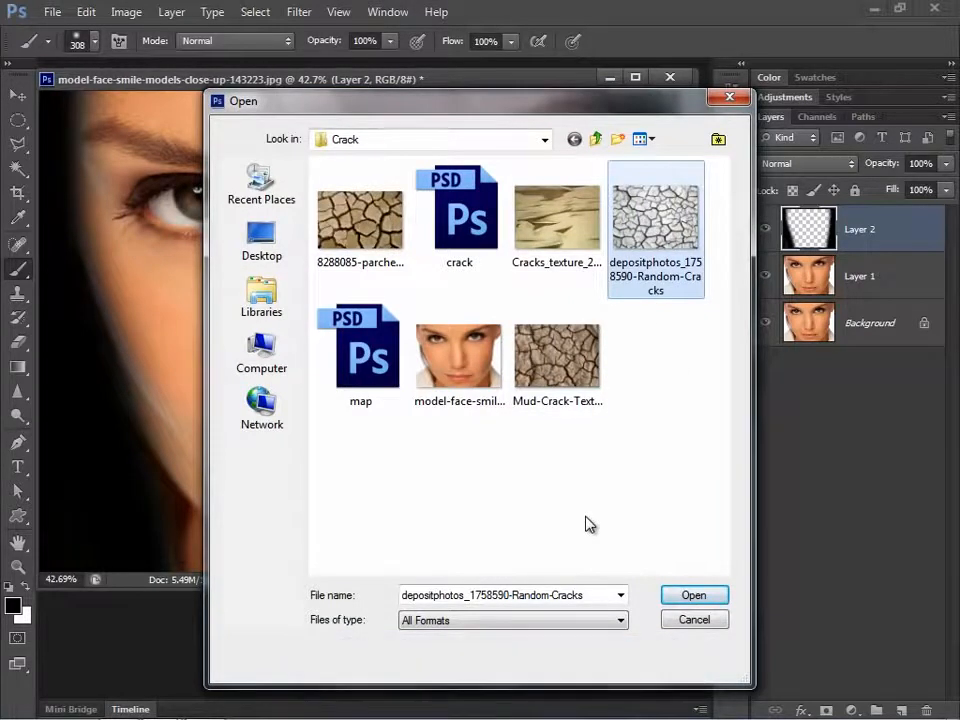
{"action": "left_click", "coordinate": [690, 597]}
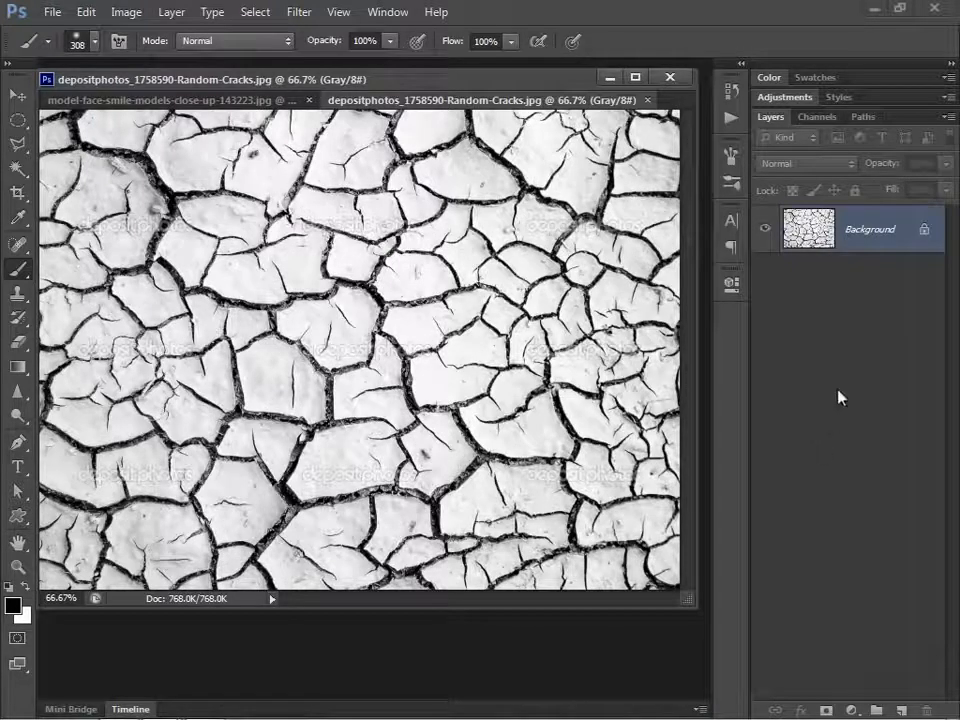
- Apply a black-to-white Gradient Map to the crack texture with the gradient's color midpoint moved to 37%
{"action": "left_click", "coordinate": [168, 14]}
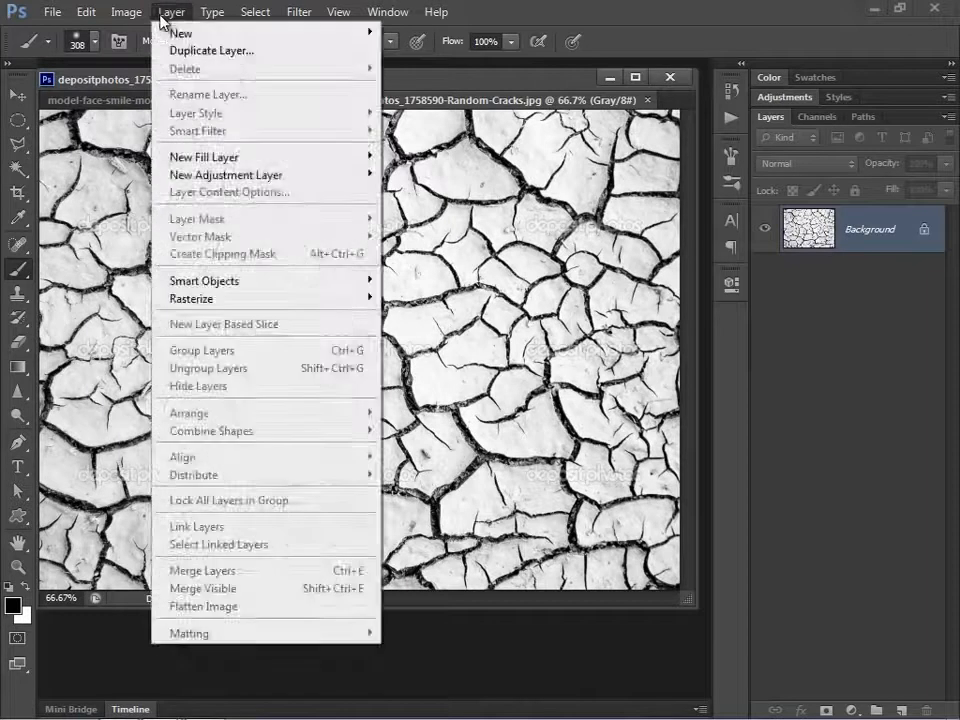
{"action": "mouse_move", "coordinate": [140, 17]}
{"action": "mouse_move", "coordinate": [250, 59]}
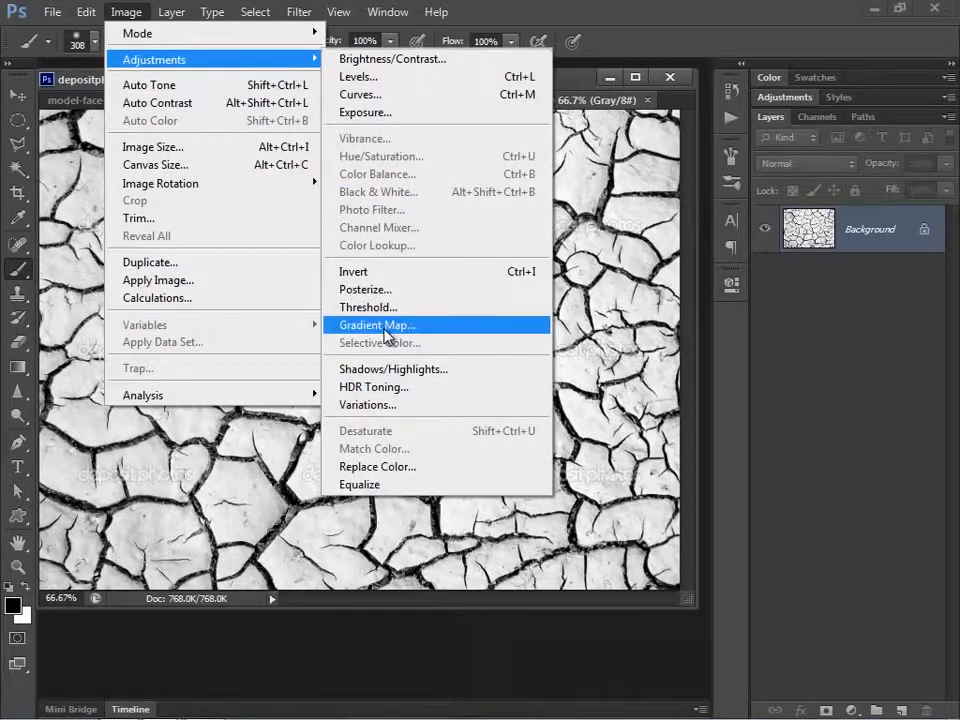
{"action": "left_click", "coordinate": [385, 327]}
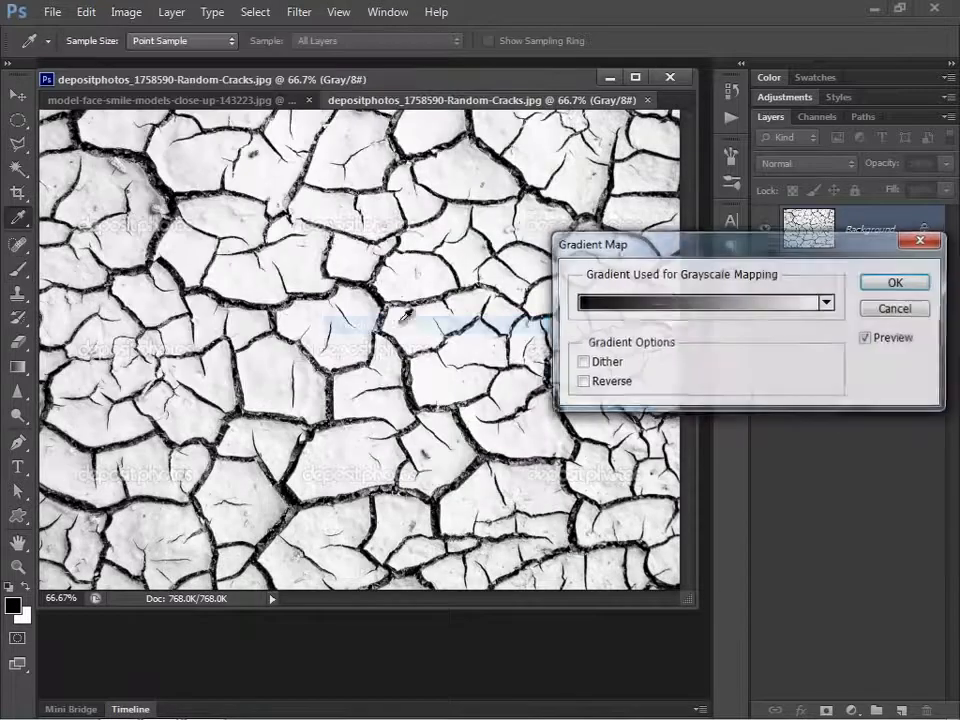
{"action": "left_click", "coordinate": [675, 312]}
{"action": "left_click_drag", "start_coordinate": [697, 81], "coordinate": [672, 34]}
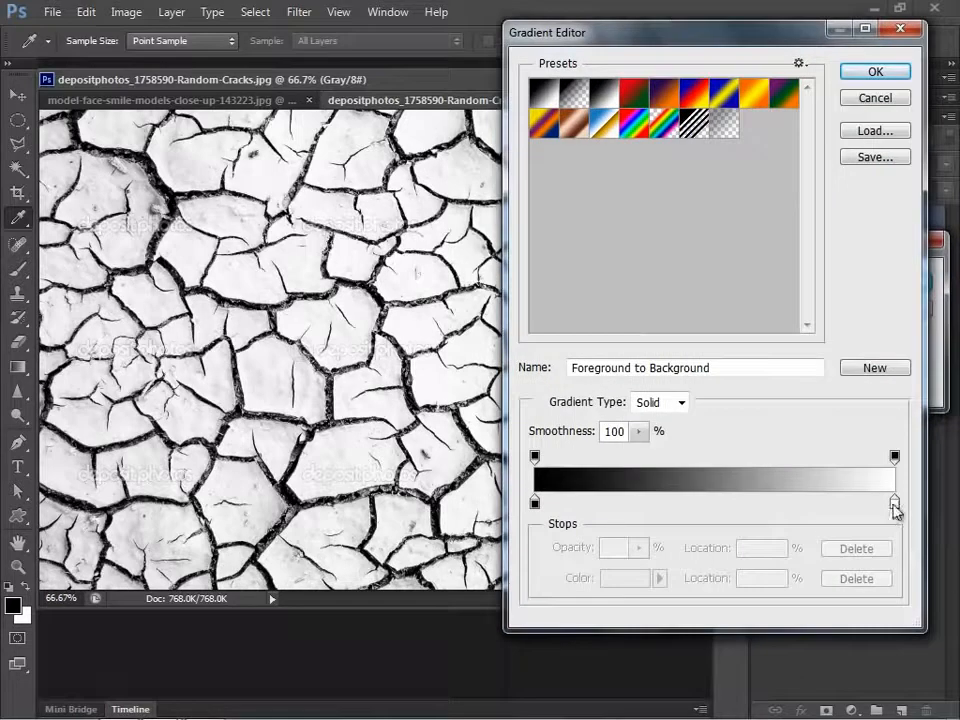
{"action": "left_click", "coordinate": [892, 504]}
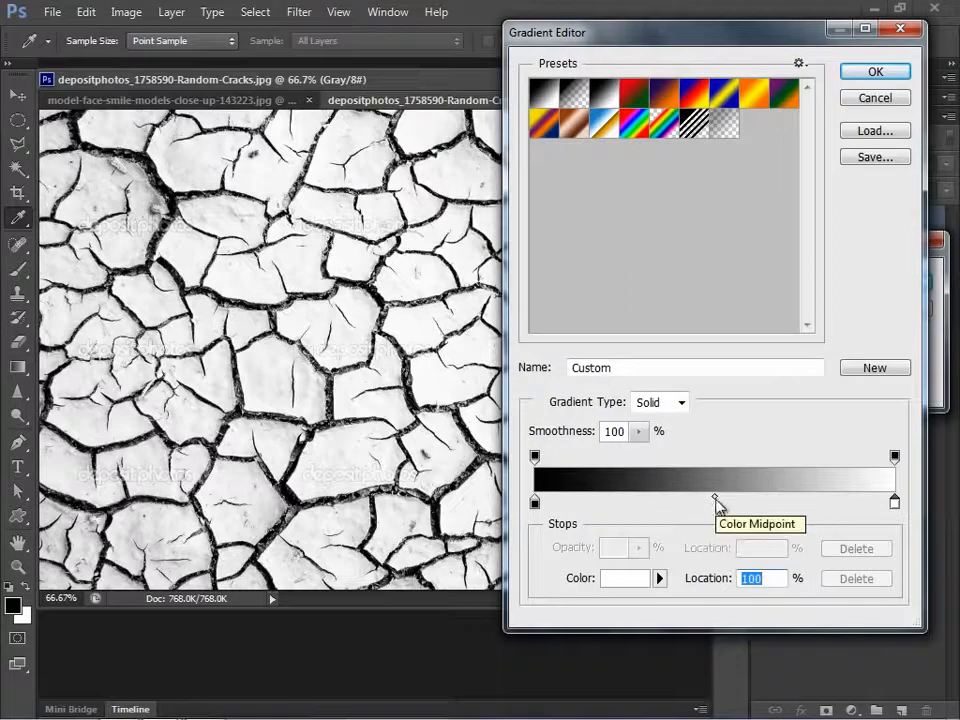
{"action": "left_click", "coordinate": [715, 497]}
{"action": "left_click_drag", "start_coordinate": [716, 503], "coordinate": [670, 497]}
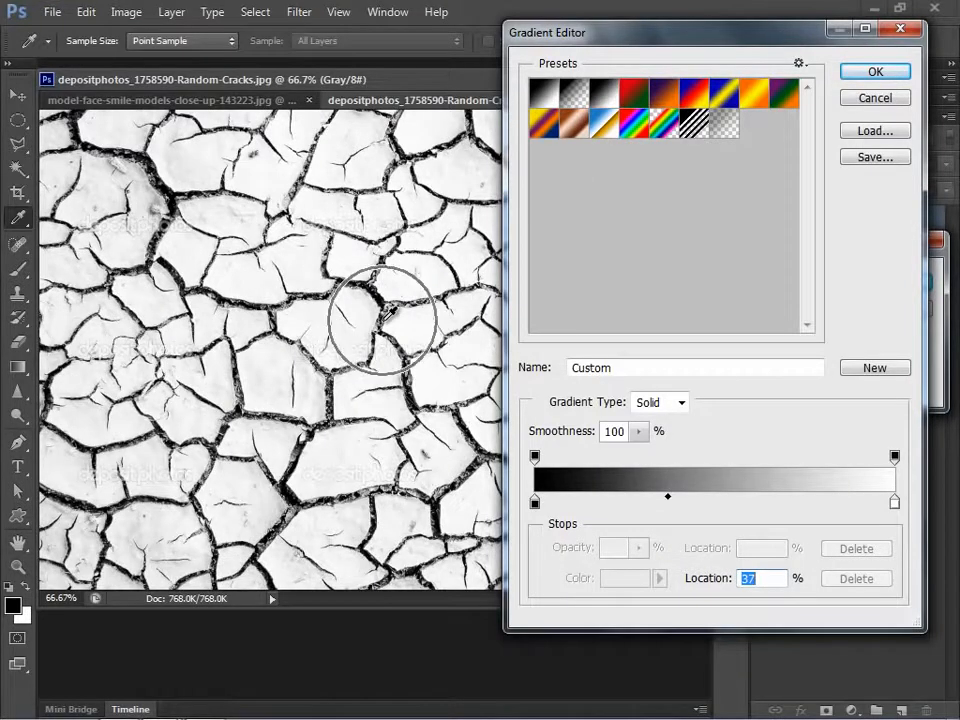
{"action": "left_click", "coordinate": [864, 78]}
{"action": "left_click", "coordinate": [896, 284]}
- Select and copy the entire crack texture, and close its document without saving the changes
{"action": "key", "text": "b"}
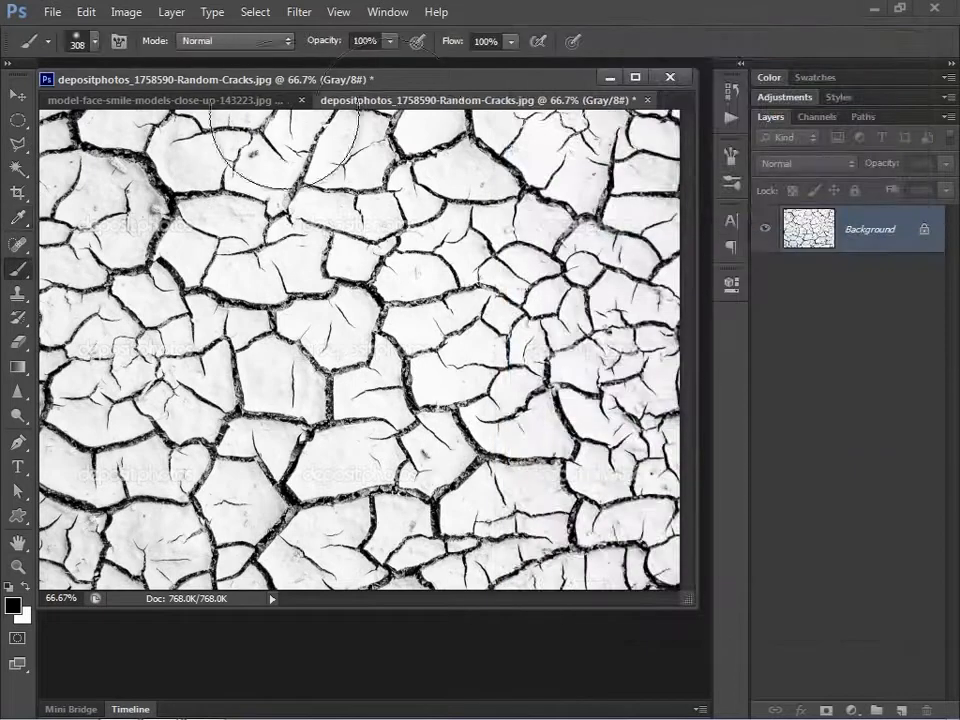
{"action": "left_click", "coordinate": [17, 94]}
{"action": "key", "text": "ctrl+a"}
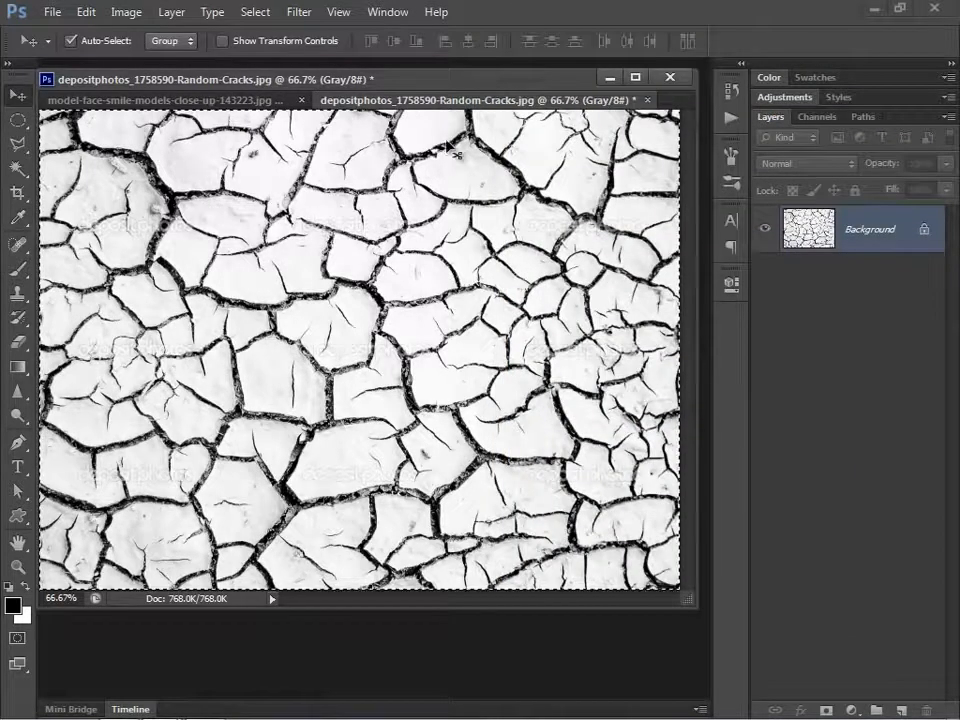
{"action": "left_click", "coordinate": [647, 100]}
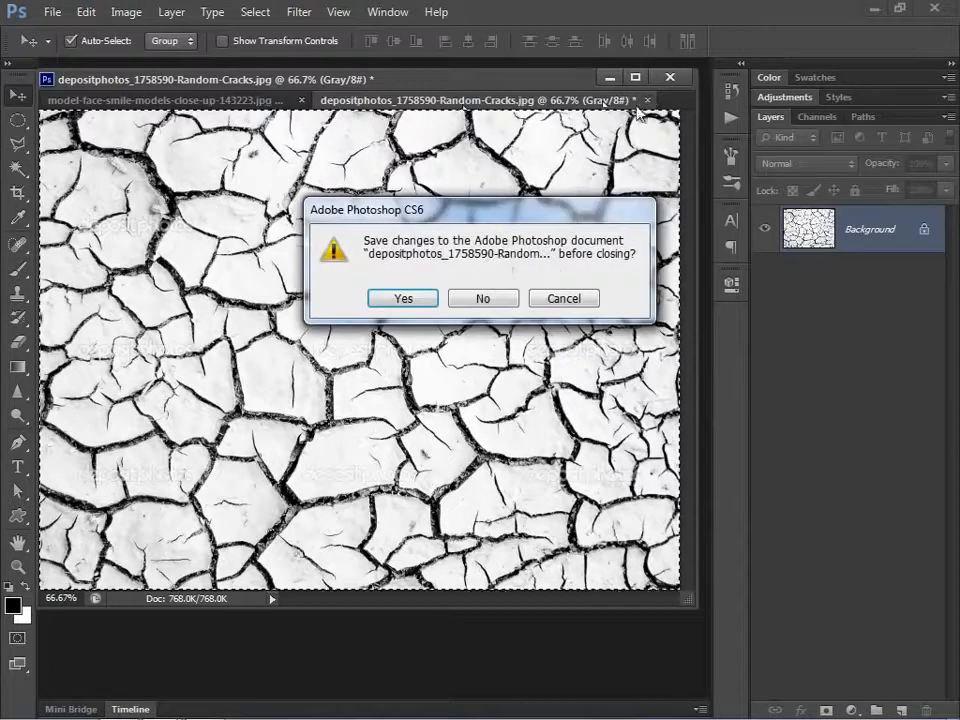
{"action": "left_click", "coordinate": [484, 299]}
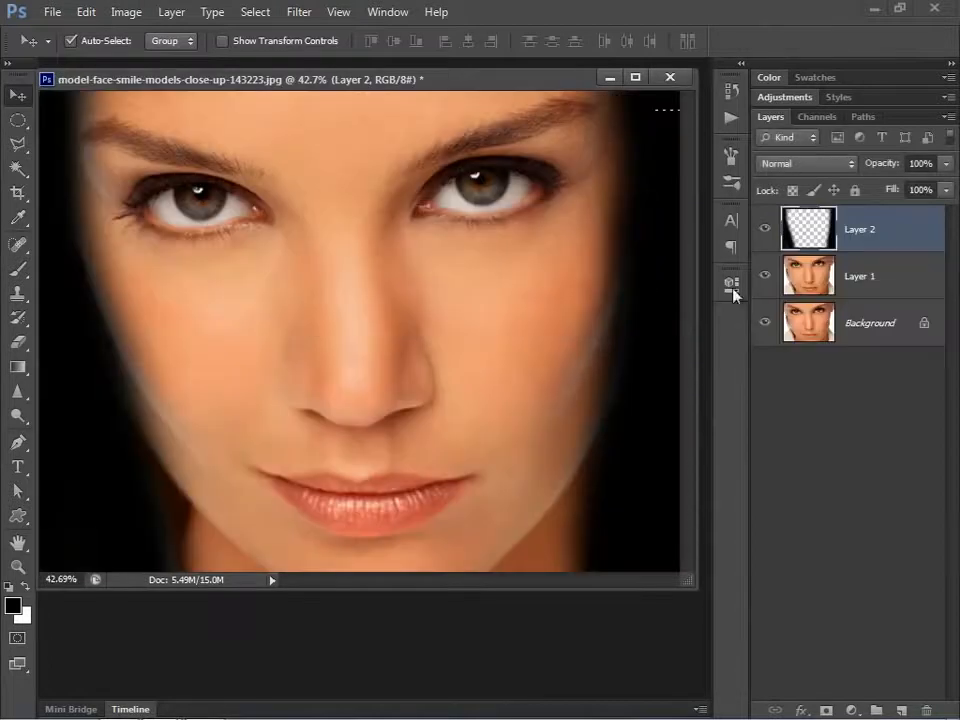
- Paste the crack texture onto a new layer above Layer 2 and scale it to cover the whole portrait canvas
{"action": "left_click", "coordinate": [901, 709]}
{"action": "key", "text": "ctrl+v"}
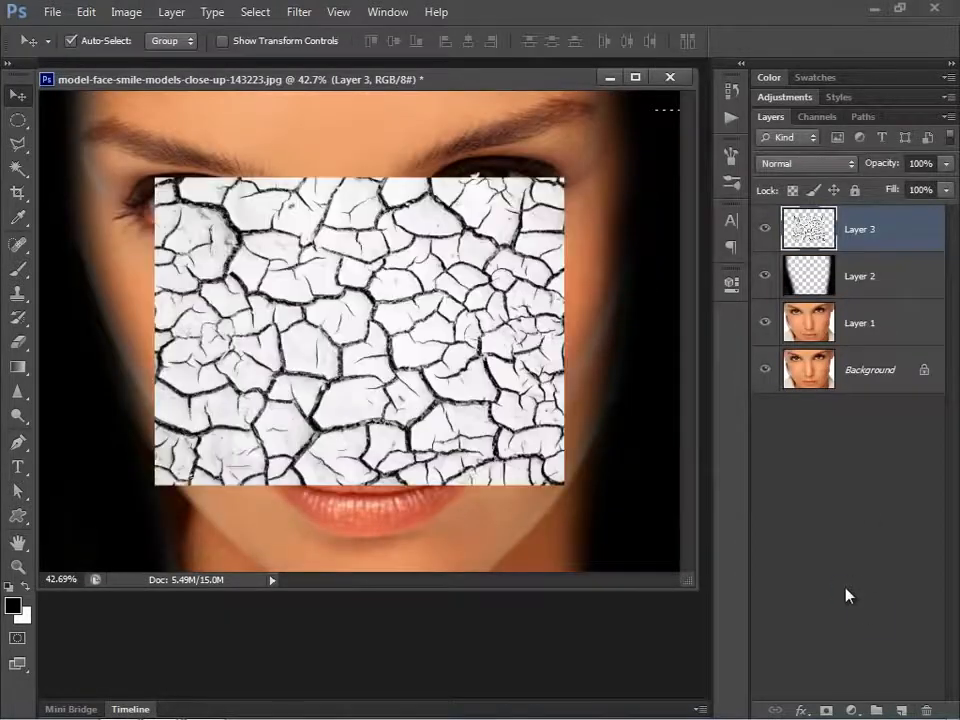
{"action": "key", "text": "ctrl+minus"}
{"action": "key", "text": "ctrl+minus"}
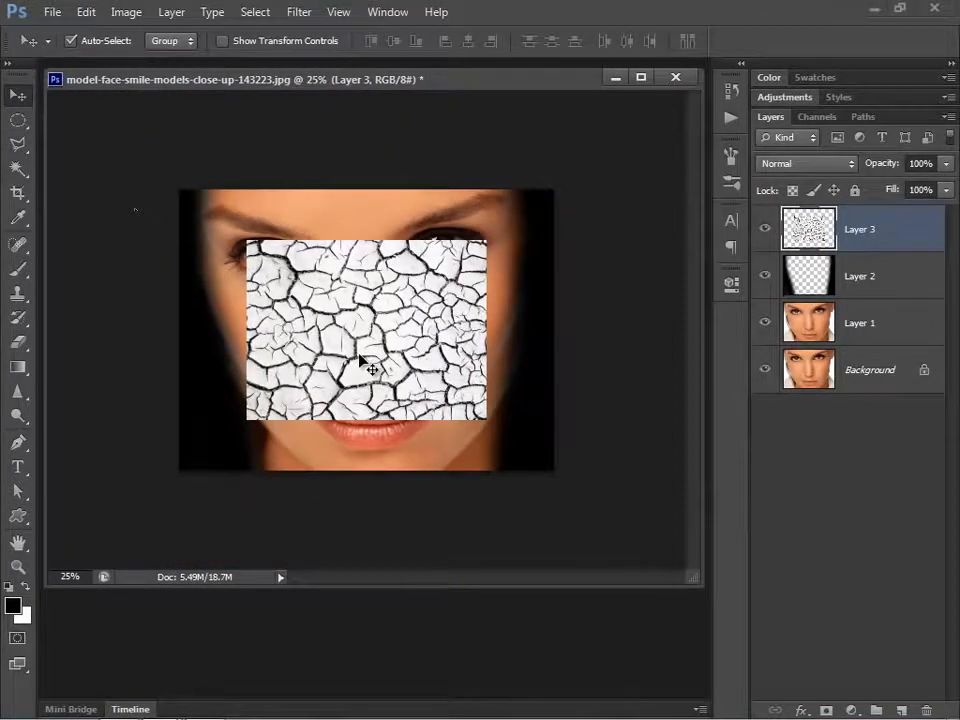
{"action": "key", "text": "ctrl+t"}
{"action": "left_click_drag", "start_coordinate": [296, 303], "coordinate": [229, 254]}
{"action": "left_click_drag", "start_coordinate": [431, 374], "coordinate": [556, 471]}
{"action": "key", "text": "Return"}
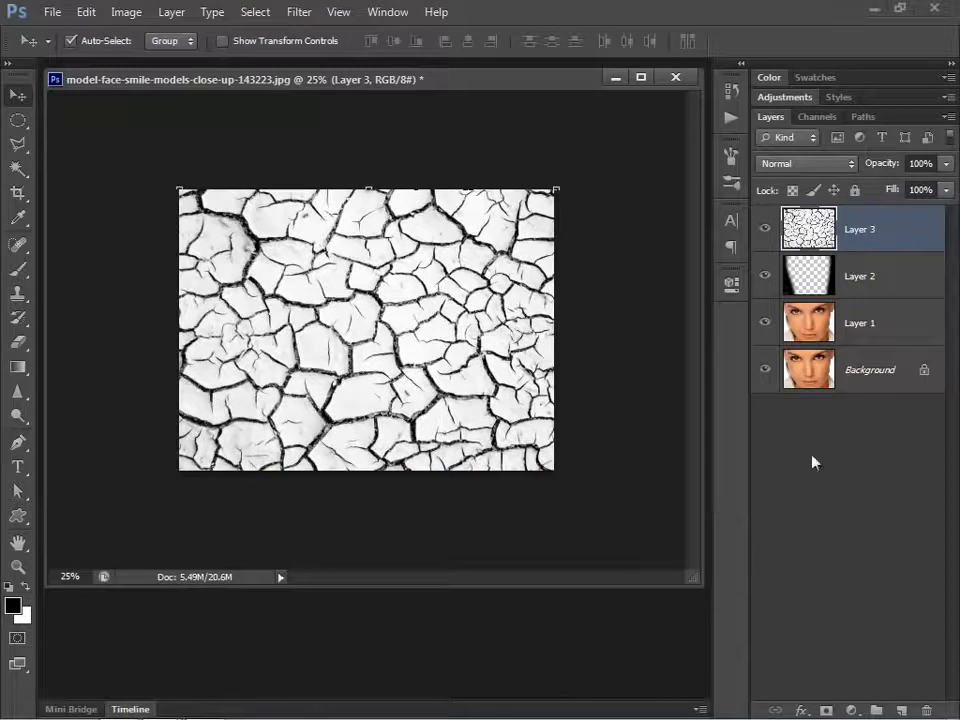
- Apply the Displace filter to the crack layer with horizontal scale 5, Stretch To Fit and Repeat Edge Pixels, using map.psd as displacement map
{"action": "key", "text": "ctrl+0"}
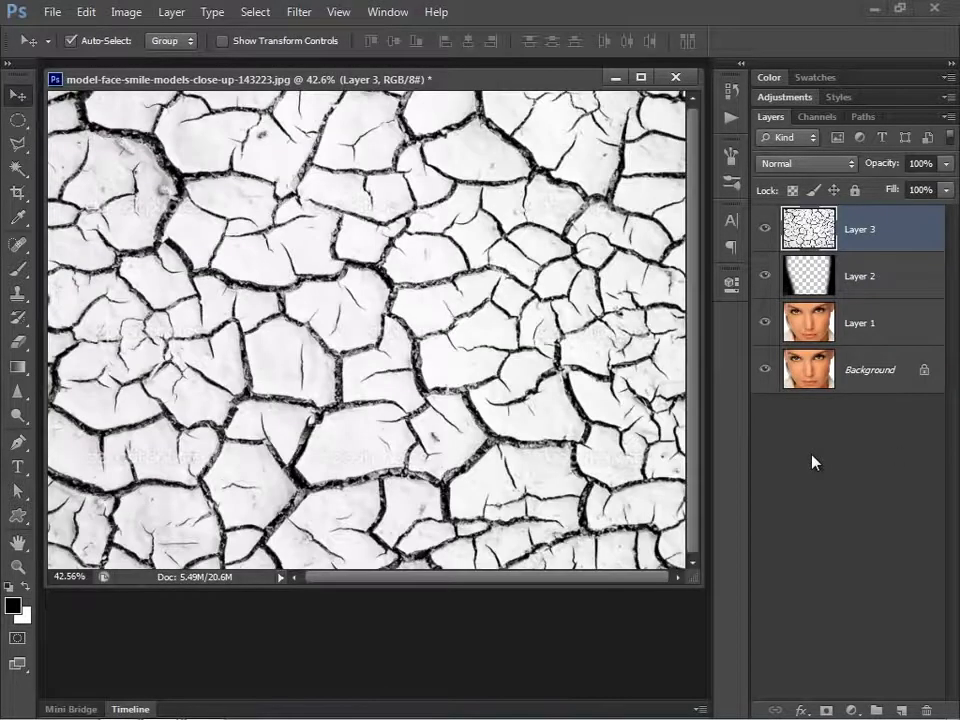
{"action": "left_click", "coordinate": [297, 14]}
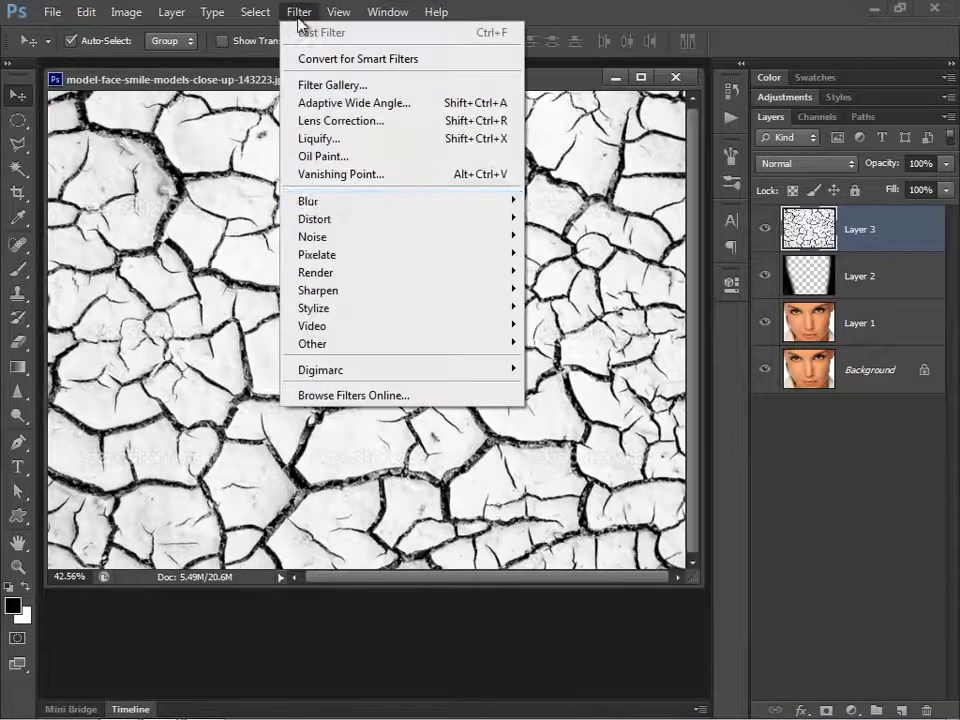
{"action": "mouse_move", "coordinate": [358, 222]}
{"action": "left_click", "coordinate": [540, 220]}
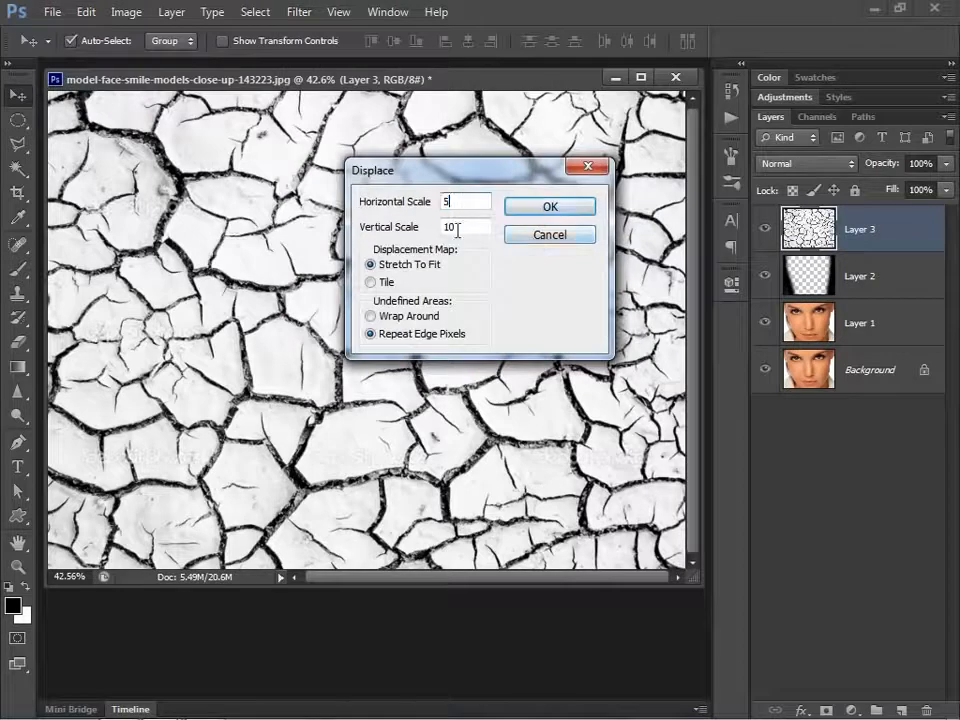
{"action": "left_click", "coordinate": [550, 210]}
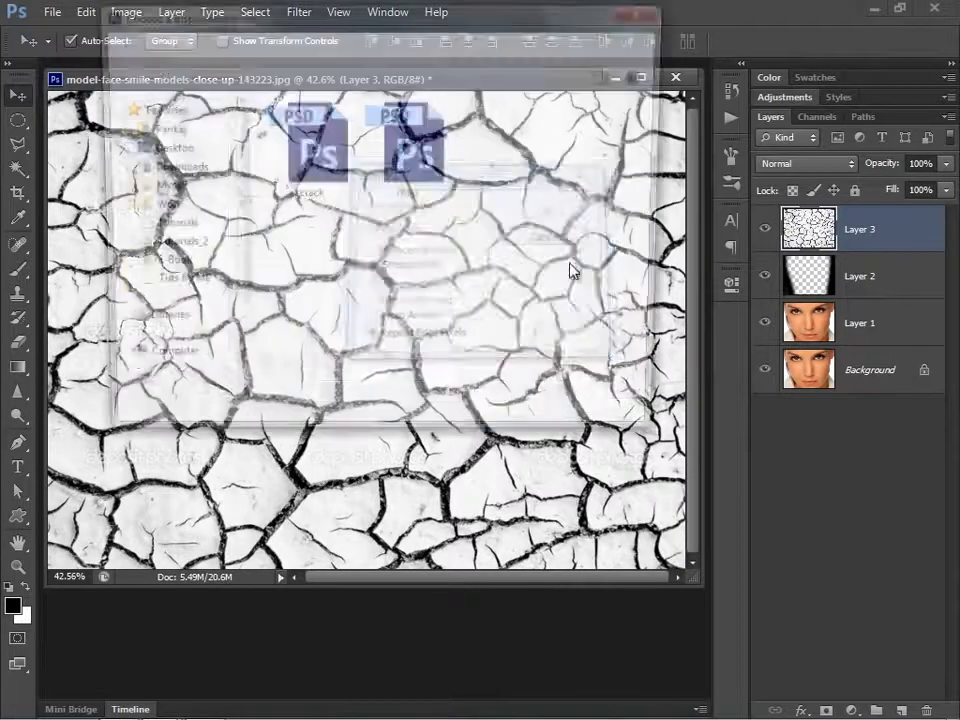
{"action": "left_click", "coordinate": [422, 197]}
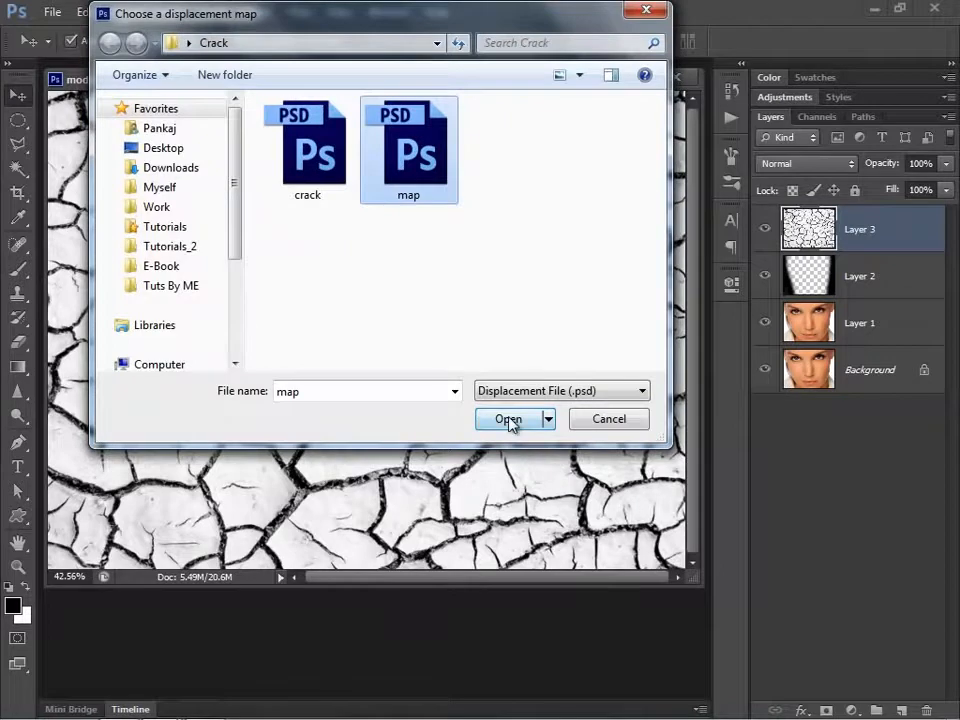
{"action": "left_click_drag", "start_coordinate": [374, 20], "coordinate": [668, 83]}
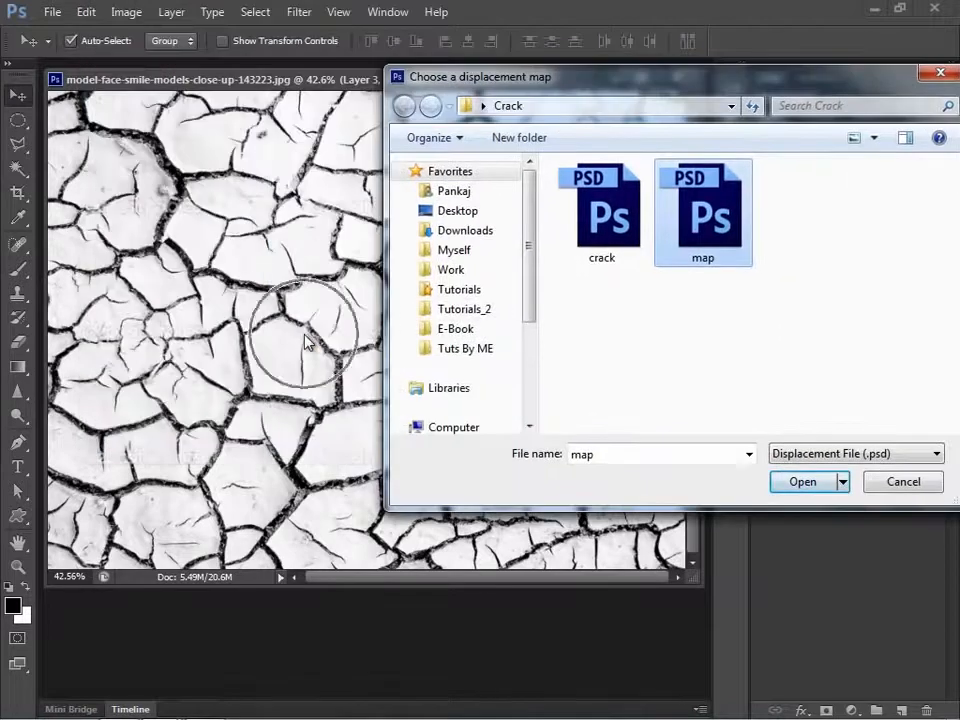
{"action": "left_click_drag", "start_coordinate": [456, 74], "coordinate": [241, 68]}
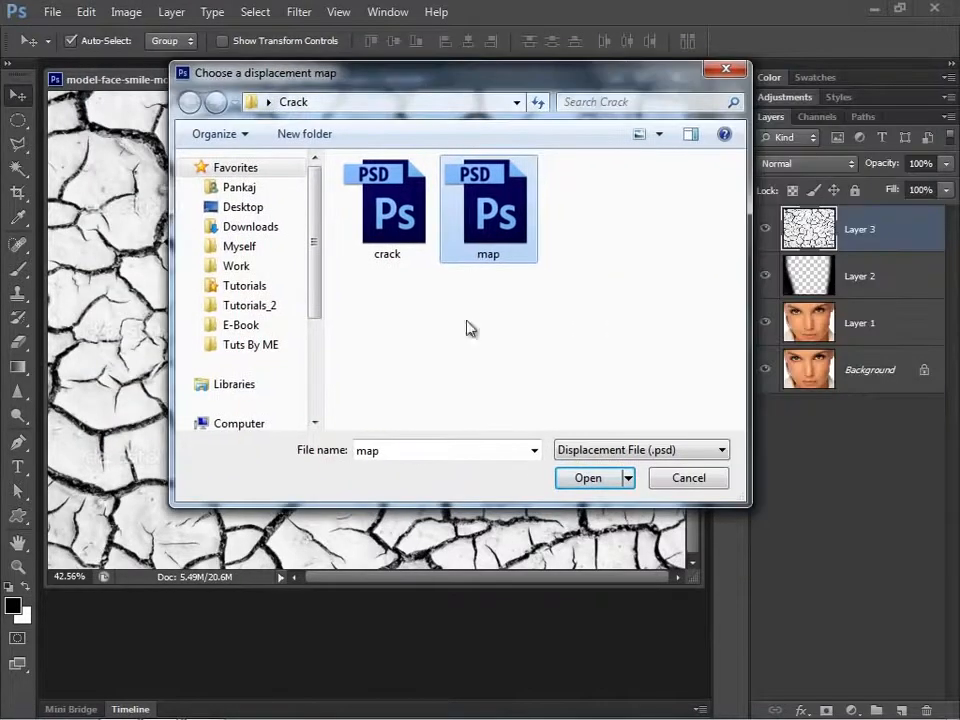
{"action": "left_click", "coordinate": [589, 480]}
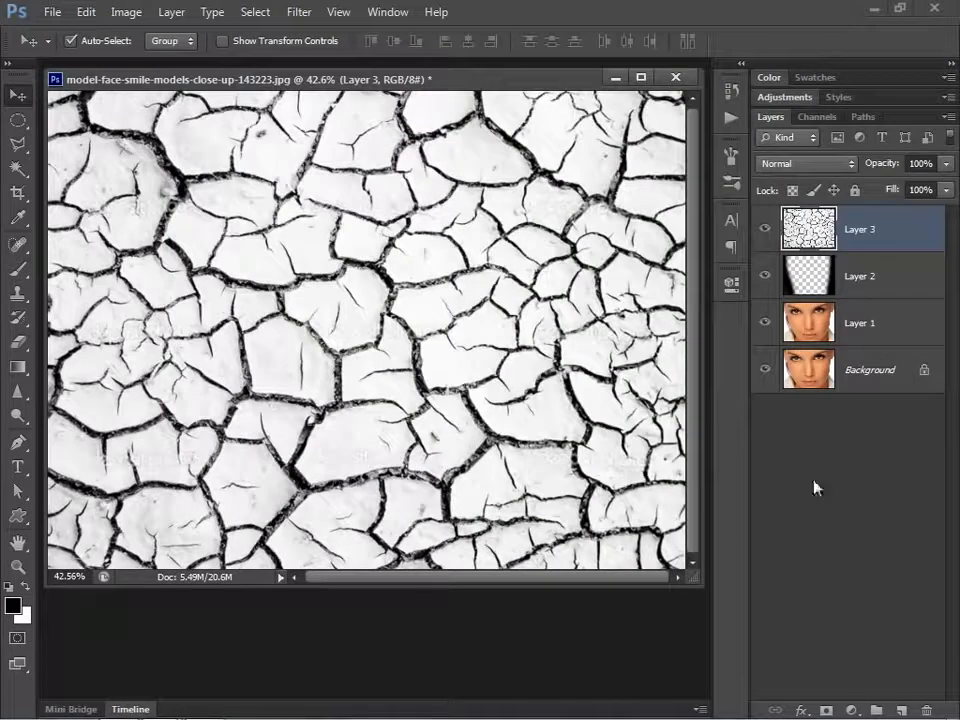
- Set the crack layer's blend mode to Multiply and dock the portrait window back as a tab
{"action": "left_click", "coordinate": [768, 231]}
{"action": "left_click", "coordinate": [768, 231]}
{"action": "left_click", "coordinate": [791, 164]}
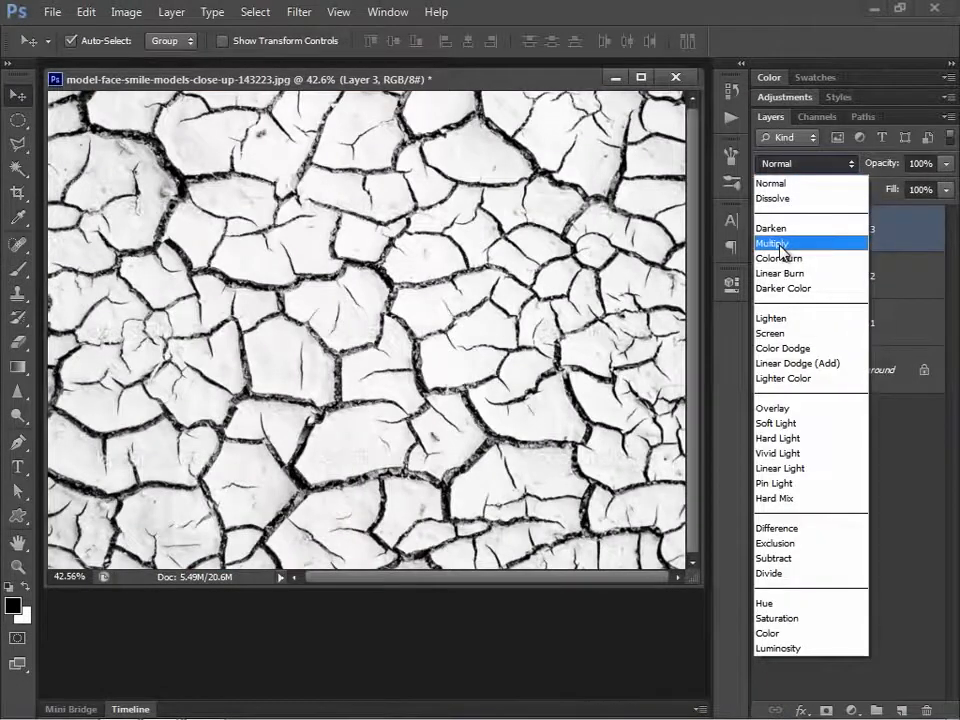
{"action": "left_click", "coordinate": [781, 244]}
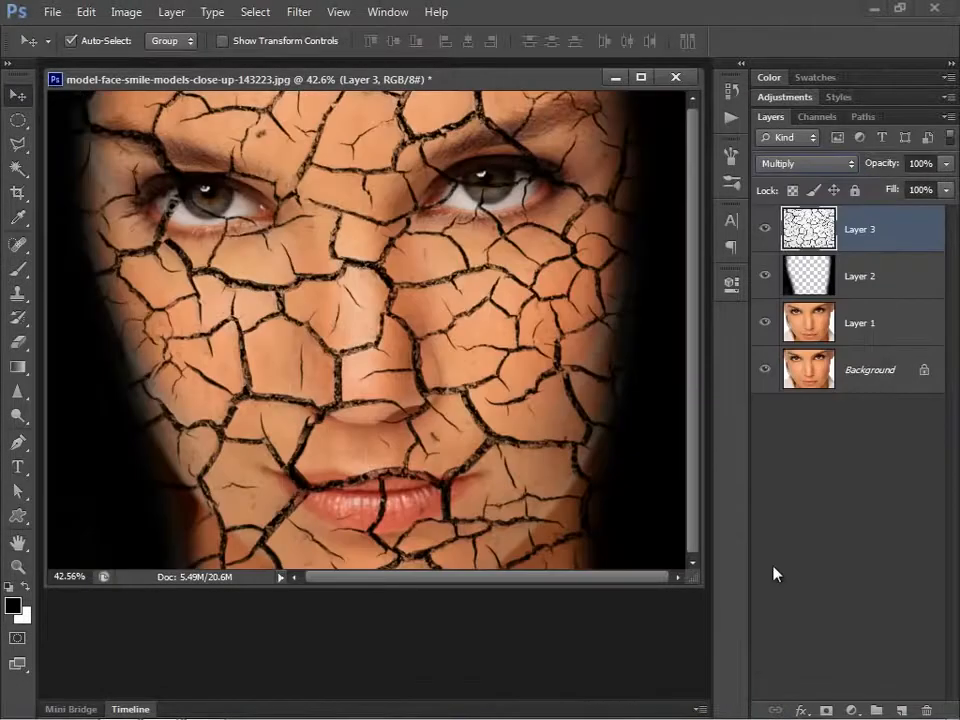
{"action": "left_click_drag", "start_coordinate": [290, 79], "coordinate": [287, 66]}
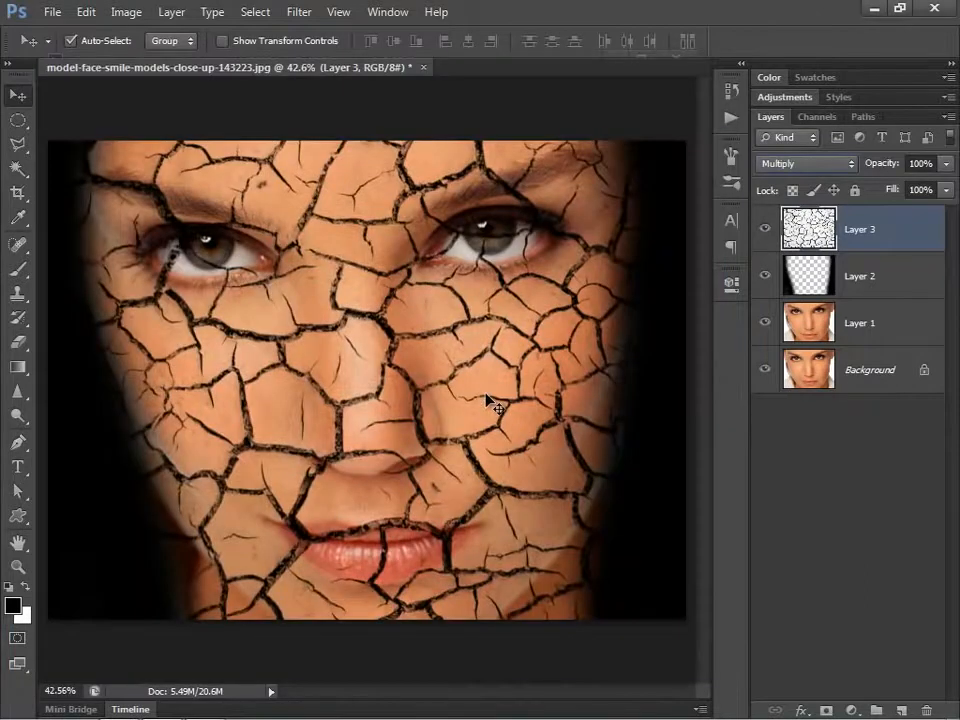
{"action": "key", "text": "ctrl+minus"}
{"action": "key", "text": "ctrl+0"}
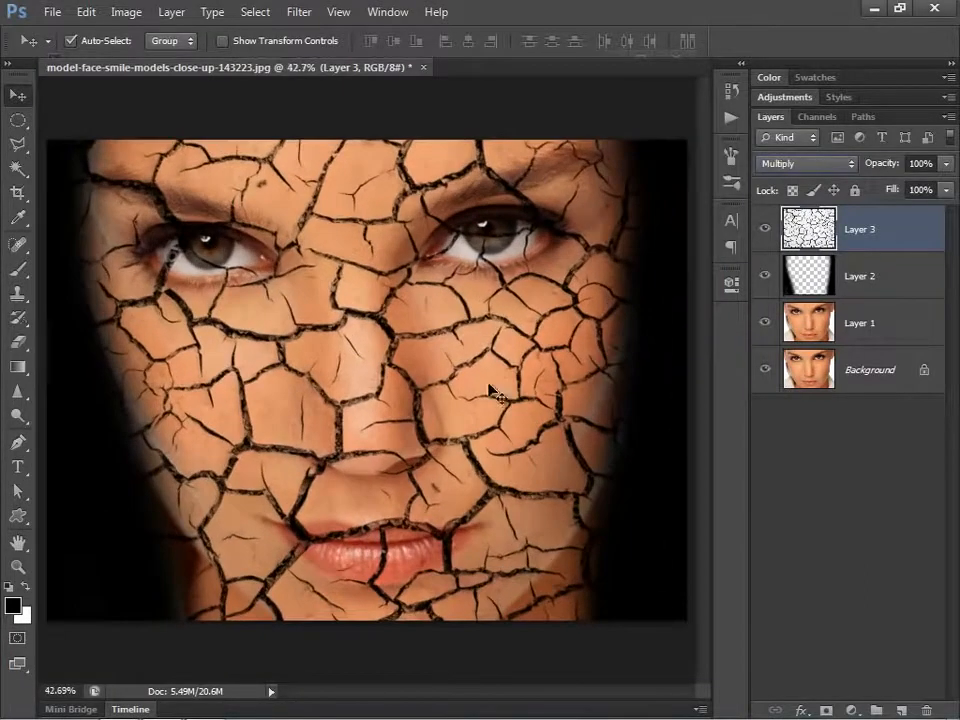
- Erase the crack crossing the inner corner of the right-hand eye on Layer 3, using the Eraser reduced to 90 px
{"action": "left_click", "coordinate": [18, 341]}
{"action": "left_click", "coordinate": [67, 340]}
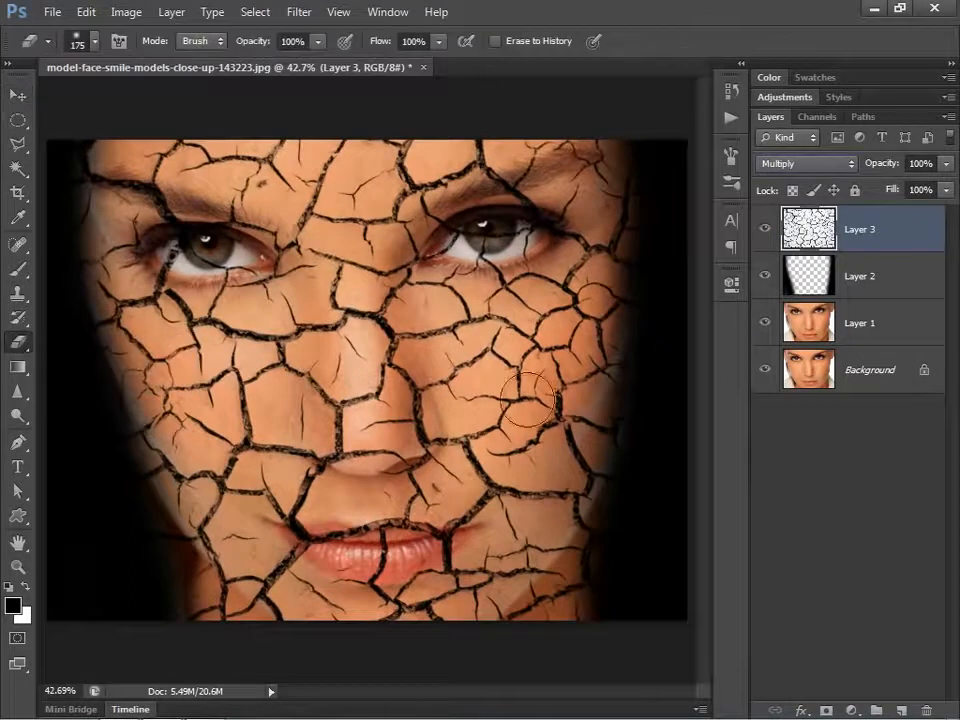
{"action": "key", "text": "ctrl+plus"}
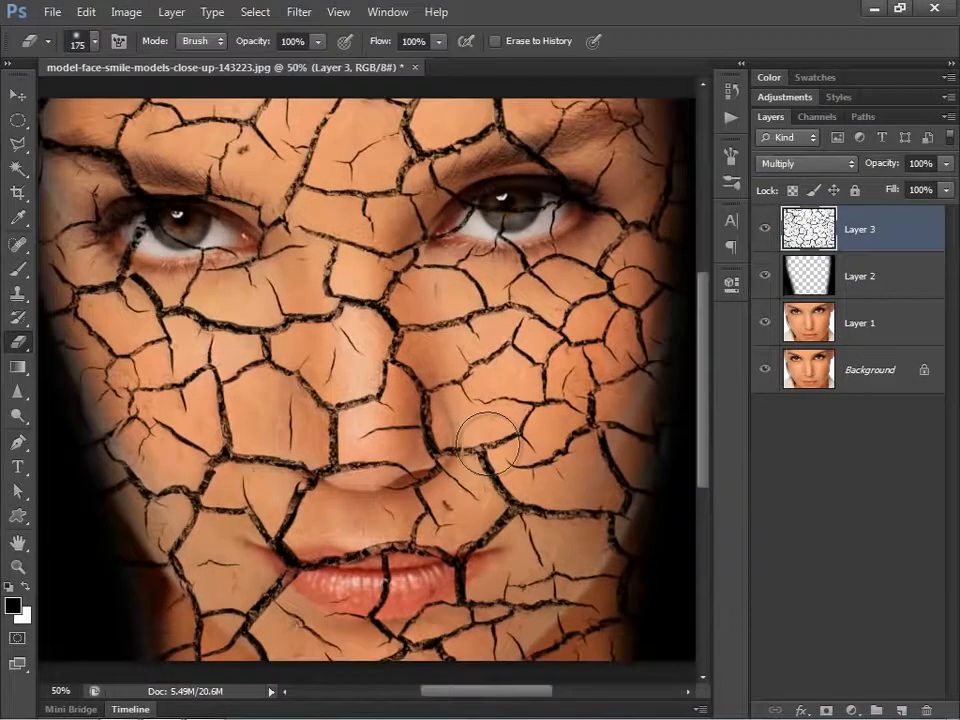
{"action": "key", "text": "ctrl+plus"}
{"action": "key", "text": "space"}
{"action": "left_click_drag", "start_coordinate": [527, 302], "coordinate": [330, 477]}
{"action": "key", "text": "ctrl+plus"}
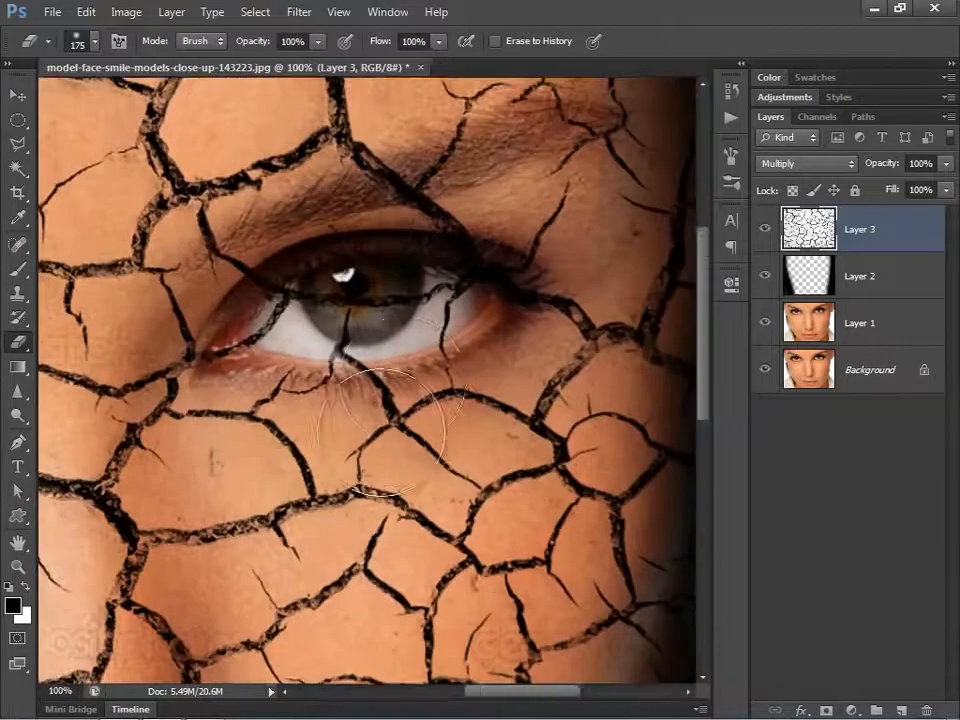
{"action": "key", "text": "bracketleft"}
{"action": "key", "text": "bracketleft"}
{"action": "key", "text": "bracketleft"}
{"action": "key", "text": "bracketleft"}
{"action": "key", "text": "bracketleft"}
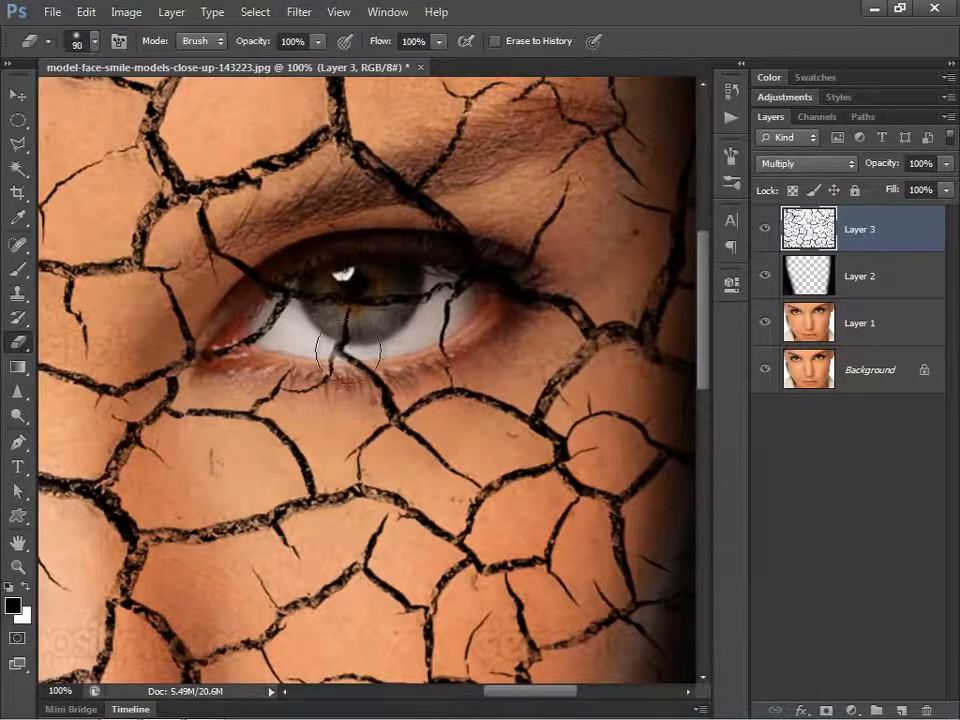
{"action": "mouse_move", "coordinate": [265, 330]}
{"action": "left_mouse_down"}
{"action": "mouse_move", "coordinate": [353, 281]}
{"action": "mouse_move", "coordinate": [417, 270]}
{"action": "mouse_move", "coordinate": [483, 278]}
{"action": "mouse_move", "coordinate": [487, 290]}
{"action": "mouse_move", "coordinate": [446, 325]}
{"action": "mouse_move", "coordinate": [279, 349]}
{"action": "mouse_move", "coordinate": [362, 355]}
{"action": "mouse_move", "coordinate": [430, 340]}
{"action": "mouse_move", "coordinate": [492, 292]}
{"action": "mouse_move", "coordinate": [428, 283]}
{"action": "mouse_move", "coordinate": [315, 298]}
{"action": "mouse_move", "coordinate": [261, 327]}
{"action": "mouse_move", "coordinate": [276, 294]}
{"action": "mouse_move", "coordinate": [277, 340]}
{"action": "mouse_move", "coordinate": [270, 330]}
{"action": "mouse_move", "coordinate": [214, 364]}
{"action": "left_mouse_up"}
- Reduce the Eraser to 45 px and erase the cracks over the right-hand eye and the lips on Layer 3
{"action": "key", "text": "bracketleft"}
{"action": "key", "text": "bracketleft"}
{"action": "key", "text": "bracketleft"}
{"action": "key", "text": "bracketleft"}
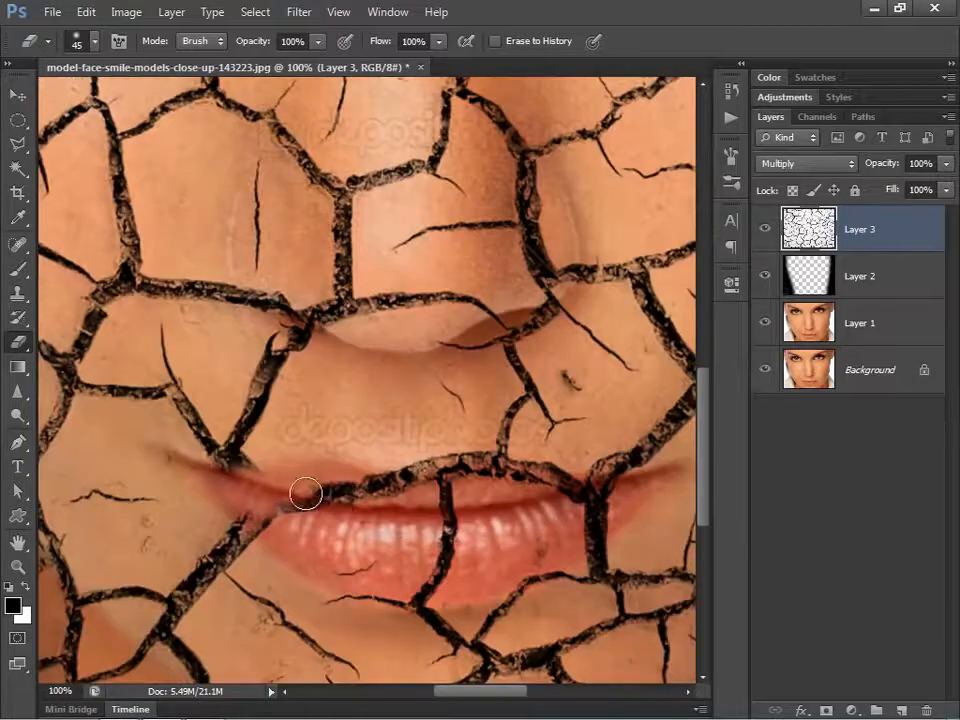
{"action": "mouse_move", "coordinate": [306, 491]}
{"action": "left_mouse_down"}
{"action": "mouse_move", "coordinate": [369, 482]}
{"action": "mouse_move", "coordinate": [365, 489]}
{"action": "mouse_move", "coordinate": [504, 489]}
{"action": "left_mouse_up"}
{"action": "mouse_move", "coordinate": [293, 427]}
{"action": "left_mouse_down"}
{"action": "mouse_move", "coordinate": [334, 425]}
{"action": "mouse_move", "coordinate": [305, 442]}
{"action": "mouse_move", "coordinate": [297, 438]}
{"action": "mouse_move", "coordinate": [306, 417]}
{"action": "mouse_move", "coordinate": [329, 430]}
{"action": "mouse_move", "coordinate": [387, 418]}
{"action": "mouse_move", "coordinate": [358, 440]}
{"action": "mouse_move", "coordinate": [473, 420]}
{"action": "mouse_move", "coordinate": [447, 437]}
{"action": "left_mouse_up"}
{"action": "scroll", "coordinate": [446, 437], "scroll_direction": "down", "scroll_amount": 3}
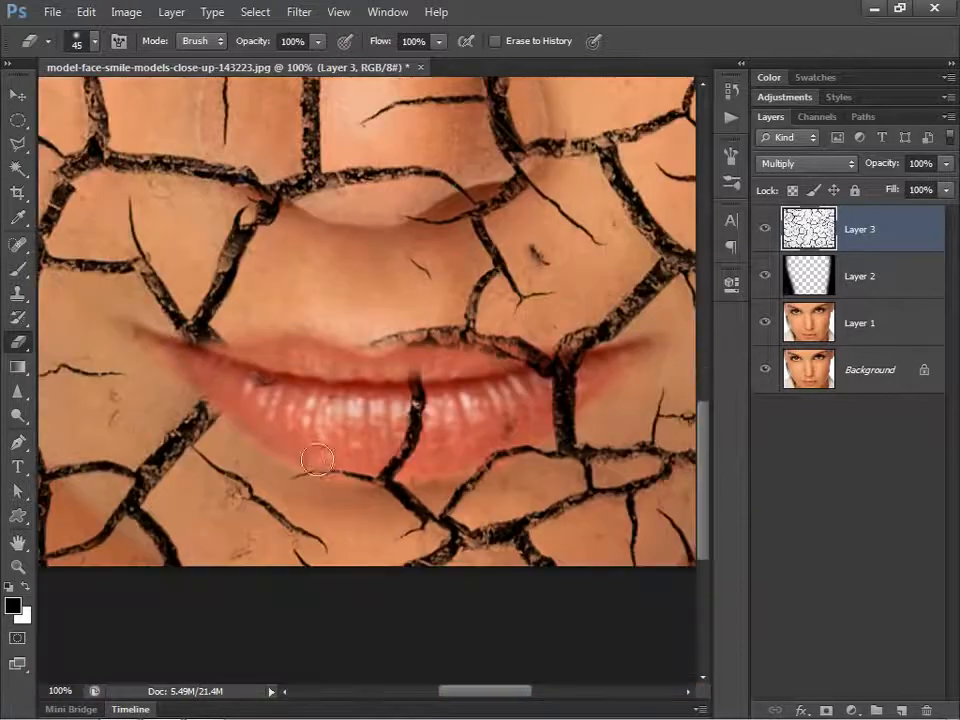
{"action": "mouse_move", "coordinate": [311, 463]}
{"action": "left_mouse_down"}
{"action": "mouse_move", "coordinate": [409, 468]}
{"action": "mouse_move", "coordinate": [386, 476]}
{"action": "mouse_move", "coordinate": [485, 464]}
{"action": "mouse_move", "coordinate": [574, 402]}
{"action": "mouse_move", "coordinate": [550, 433]}
{"action": "mouse_move", "coordinate": [504, 449]}
{"action": "mouse_move", "coordinate": [378, 437]}
{"action": "mouse_move", "coordinate": [393, 384]}
{"action": "left_mouse_up"}
{"action": "mouse_move", "coordinate": [471, 365]}
{"action": "left_mouse_down"}
{"action": "mouse_move", "coordinate": [591, 370]}
{"action": "mouse_move", "coordinate": [417, 362]}
{"action": "mouse_move", "coordinate": [515, 357]}
{"action": "mouse_move", "coordinate": [446, 347]}
{"action": "mouse_move", "coordinate": [403, 347]}
{"action": "mouse_move", "coordinate": [364, 368]}
{"action": "mouse_move", "coordinate": [442, 358]}
{"action": "mouse_move", "coordinate": [593, 367]}
{"action": "mouse_move", "coordinate": [523, 411]}
{"action": "mouse_move", "coordinate": [409, 422]}
{"action": "mouse_move", "coordinate": [268, 388]}
{"action": "mouse_move", "coordinate": [293, 400]}
{"action": "mouse_move", "coordinate": [263, 403]}
{"action": "mouse_move", "coordinate": [437, 420]}
{"action": "mouse_move", "coordinate": [546, 399]}
{"action": "mouse_move", "coordinate": [501, 436]}
{"action": "mouse_move", "coordinate": [295, 431]}
{"action": "mouse_move", "coordinate": [352, 569]}
{"action": "mouse_move", "coordinate": [341, 425]}
{"action": "mouse_move", "coordinate": [470, 380]}
{"action": "mouse_move", "coordinate": [409, 457]}
{"action": "mouse_move", "coordinate": [315, 342]}
{"action": "mouse_move", "coordinate": [249, 288]}
{"action": "mouse_move", "coordinate": [359, 482]}
{"action": "mouse_move", "coordinate": [242, 508]}
{"action": "mouse_move", "coordinate": [129, 497]}
{"action": "left_mouse_up"}
{"action": "left_click_drag", "start_coordinate": [583, 475], "coordinate": [300, 547]}
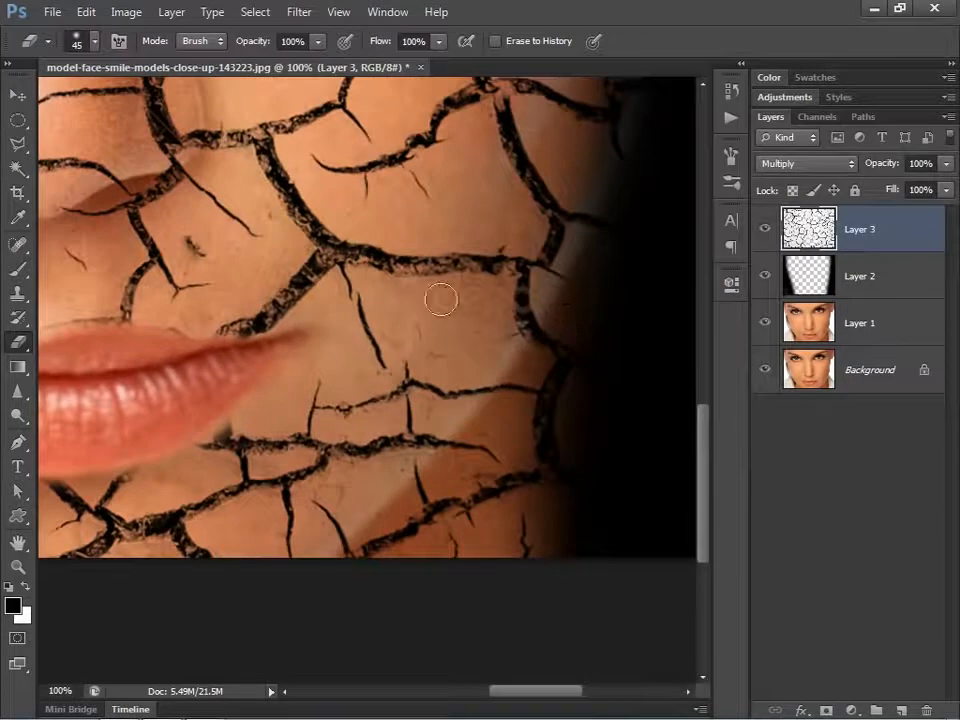
- Erase the crack parts that cross the edge of the jaw on both sides of the face on Layer 3
{"action": "left_click_drag", "start_coordinate": [512, 415], "coordinate": [535, 356]}
{"action": "left_click_drag", "start_coordinate": [587, 249], "coordinate": [531, 321]}
{"action": "mouse_move", "coordinate": [481, 384]}
{"action": "left_mouse_down"}
{"action": "mouse_move", "coordinate": [414, 467]}
{"action": "mouse_move", "coordinate": [358, 510]}
{"action": "mouse_move", "coordinate": [441, 441]}
{"action": "mouse_move", "coordinate": [562, 296]}
{"action": "left_mouse_up"}
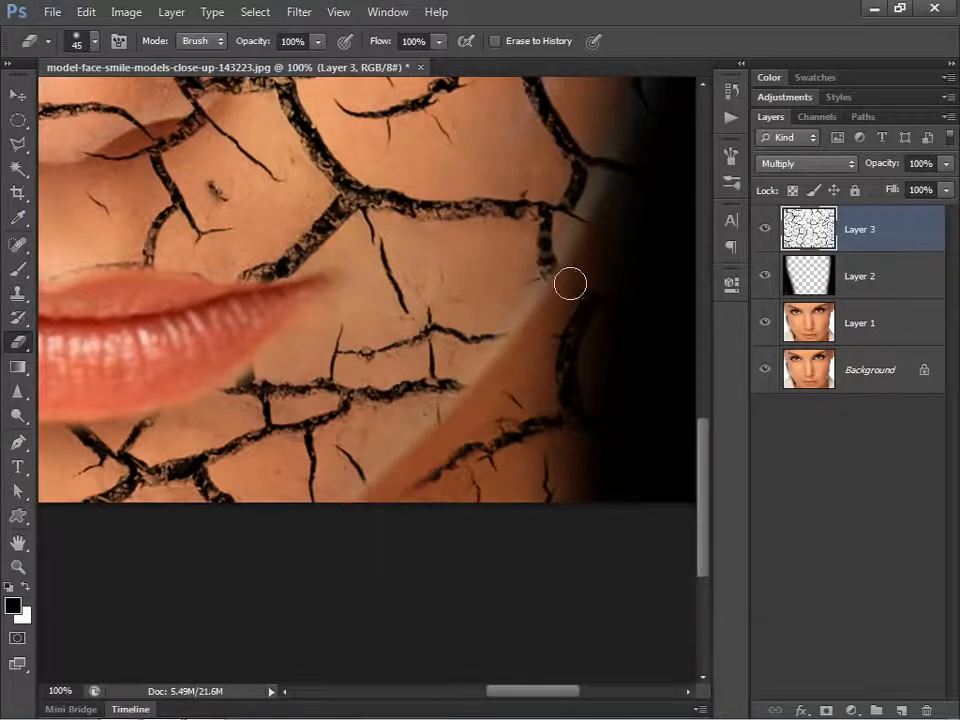
{"action": "scroll", "coordinate": [553, 289], "scroll_direction": "left", "scroll_amount": 10}
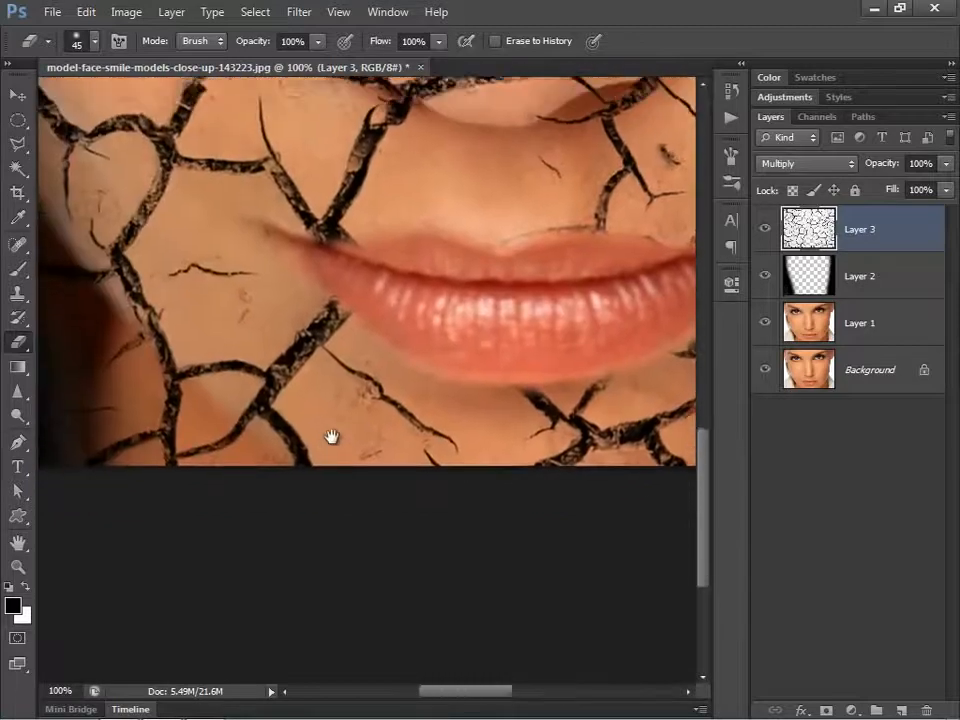
{"action": "mouse_move", "coordinate": [103, 328]}
{"action": "left_mouse_down"}
{"action": "mouse_move", "coordinate": [232, 458]}
{"action": "mouse_move", "coordinate": [308, 490]}
{"action": "mouse_move", "coordinate": [234, 446]}
{"action": "mouse_move", "coordinate": [103, 341]}
{"action": "mouse_move", "coordinate": [137, 379]}
{"action": "mouse_move", "coordinate": [145, 356]}
{"action": "mouse_move", "coordinate": [305, 483]}
{"action": "left_mouse_up"}
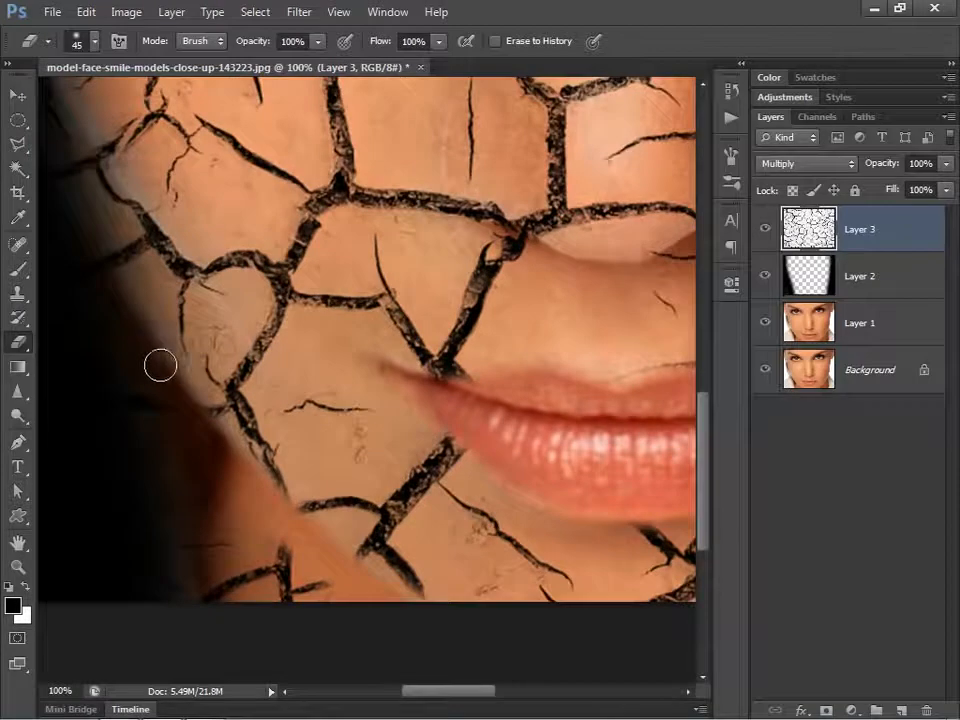
{"action": "mouse_move", "coordinate": [168, 357]}
{"action": "left_mouse_down"}
{"action": "mouse_move", "coordinate": [214, 330]}
{"action": "mouse_move", "coordinate": [216, 342]}
{"action": "mouse_move", "coordinate": [210, 335]}
{"action": "mouse_move", "coordinate": [231, 362]}
{"action": "left_mouse_up"}
{"action": "key", "text": "ctrl+0"}
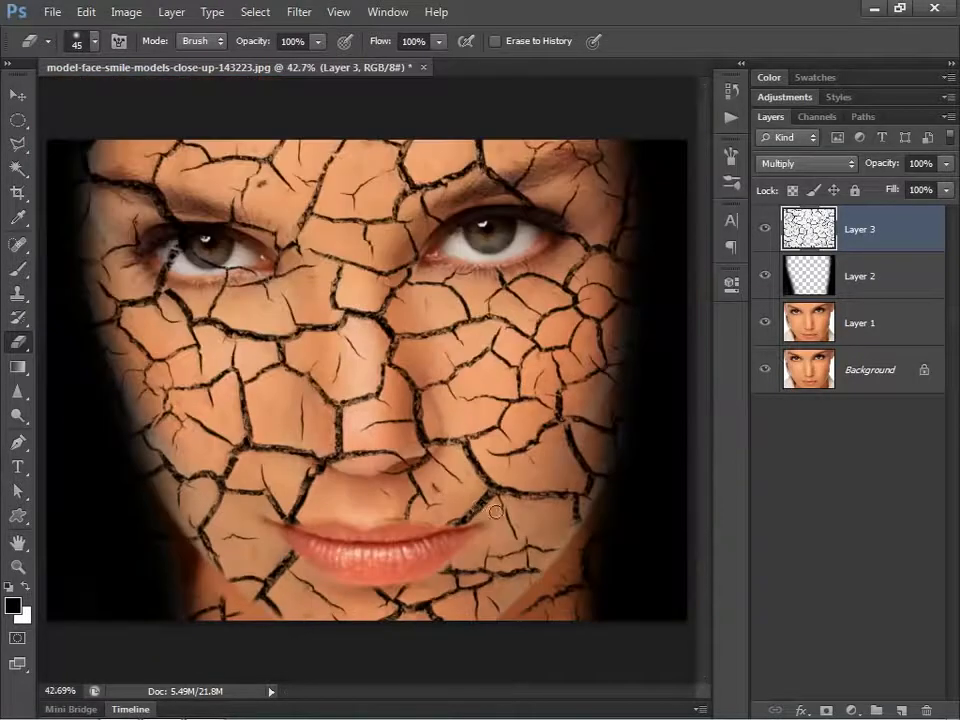
- Erase the cracks running over the left-hand eye on Layer 3 with the 45 px Eraser
{"action": "key", "text": "ctrl+plus"}
{"action": "key", "text": "ctrl+plus"}
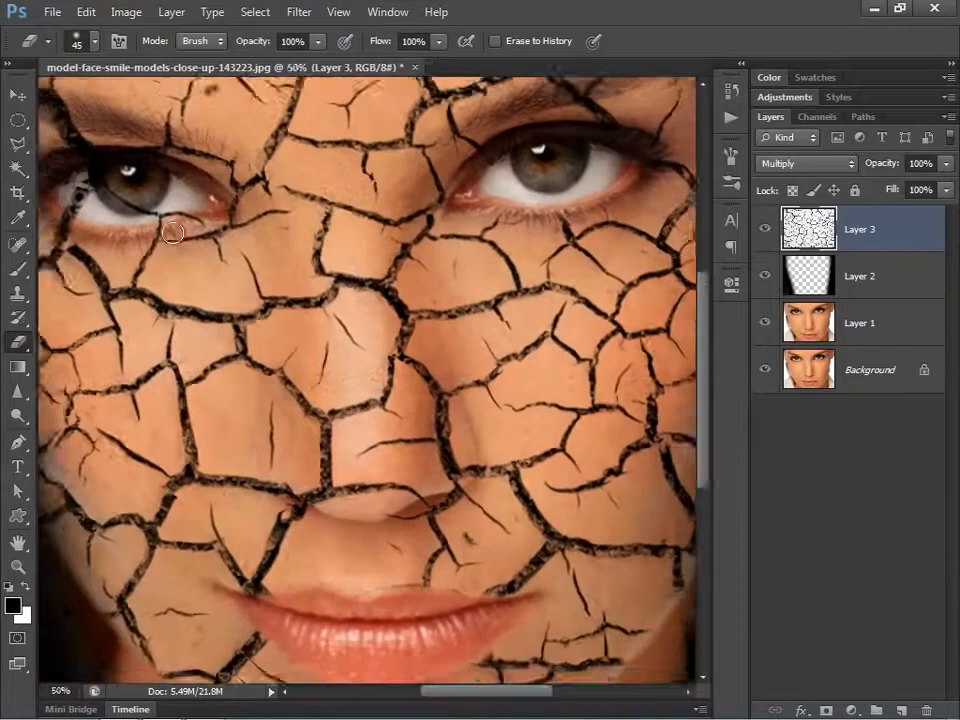
{"action": "scroll", "coordinate": [278, 360], "scroll_direction": "up", "scroll_amount": 2}
{"action": "left_click_drag", "start_coordinate": [198, 308], "coordinate": [190, 322]}
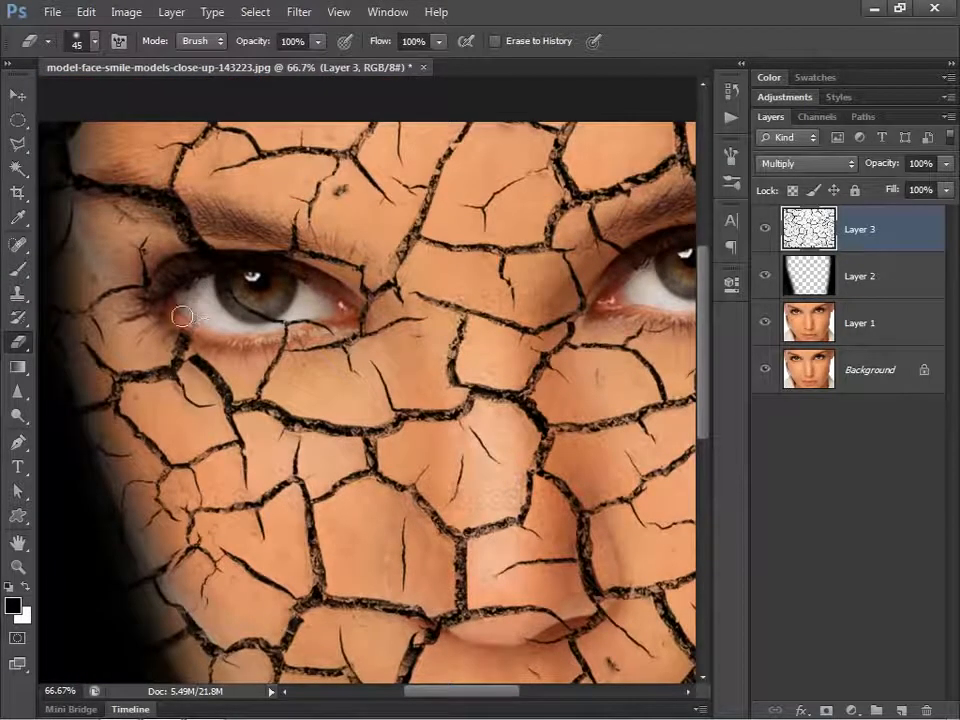
{"action": "left_click_drag", "start_coordinate": [272, 338], "coordinate": [330, 323]}
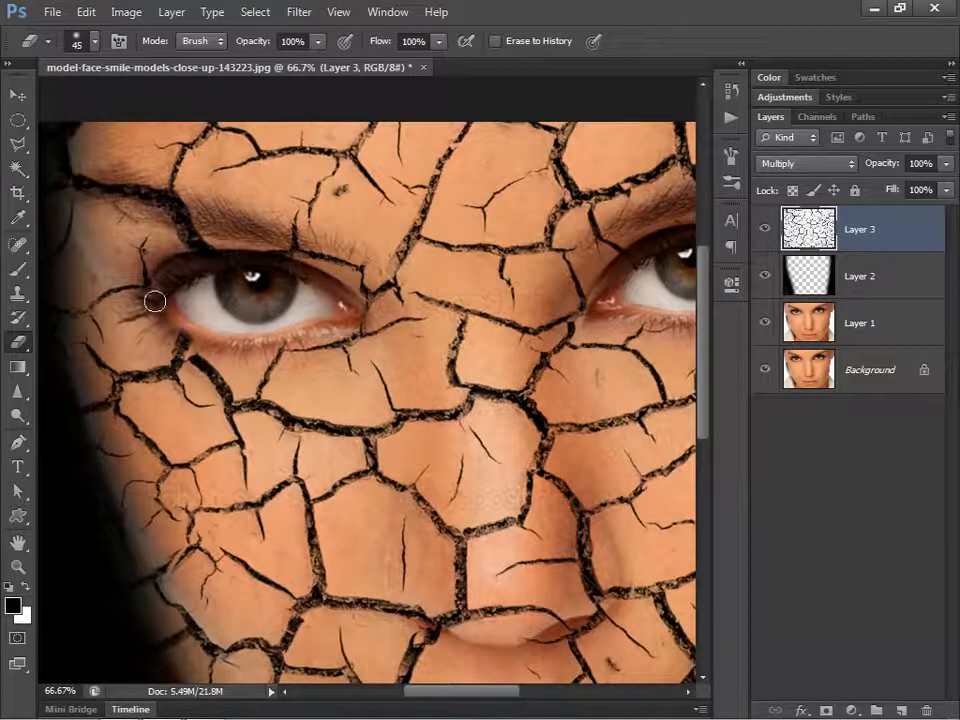
{"action": "left_click_drag", "start_coordinate": [307, 447], "coordinate": [302, 238]}
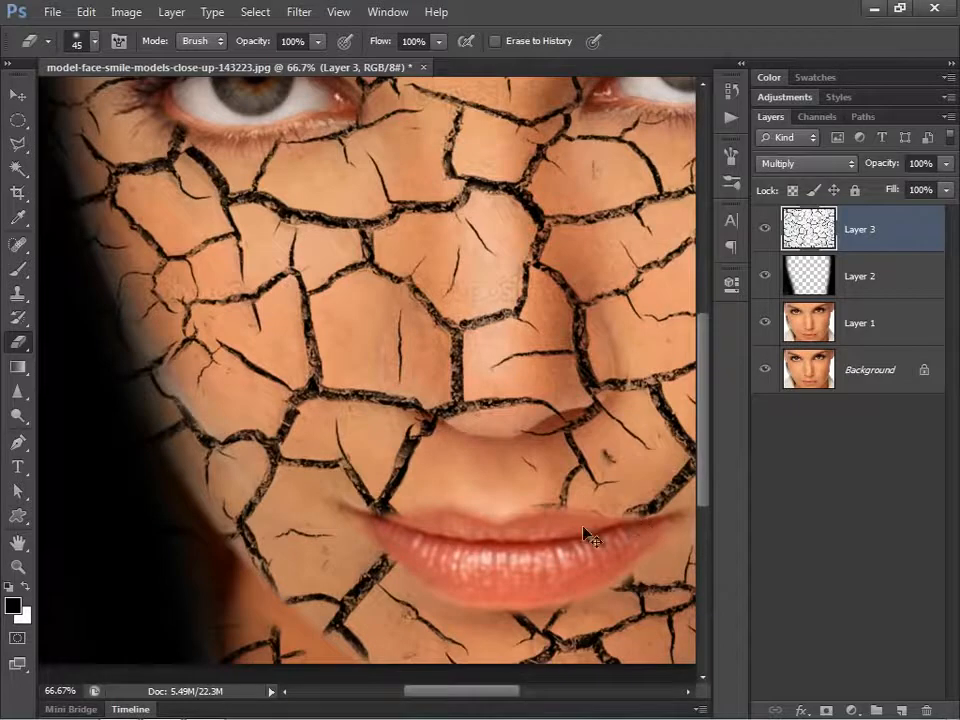
{"action": "key", "text": "ctrl+0"}
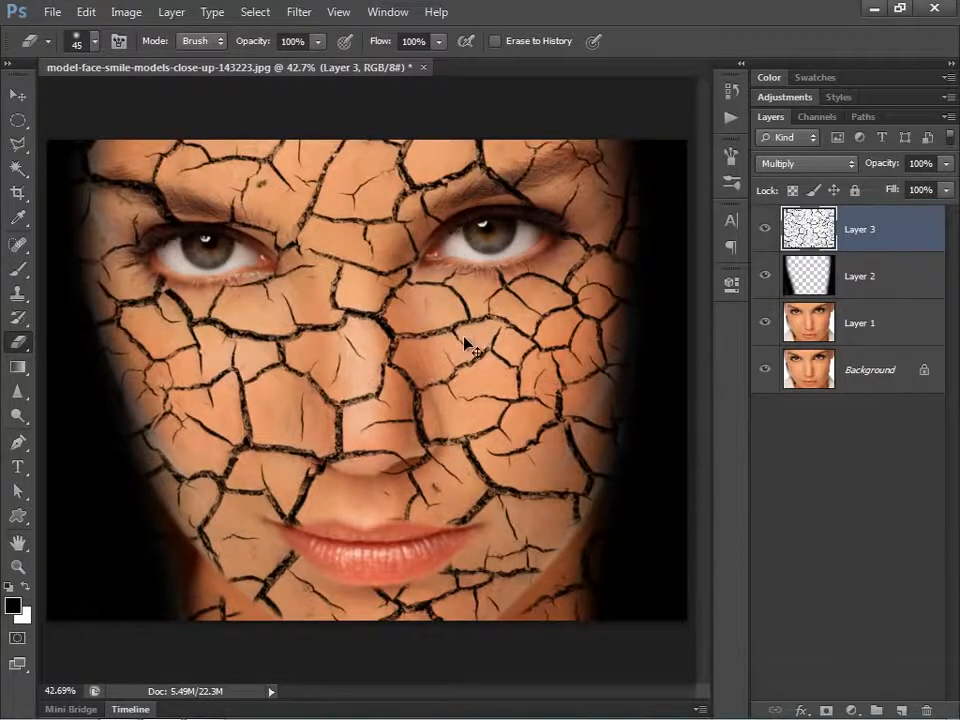
- Add a new layer above Layer 3 and fill it completely with black
{"action": "left_click", "coordinate": [797, 318]}
{"action": "left_click", "coordinate": [905, 710]}
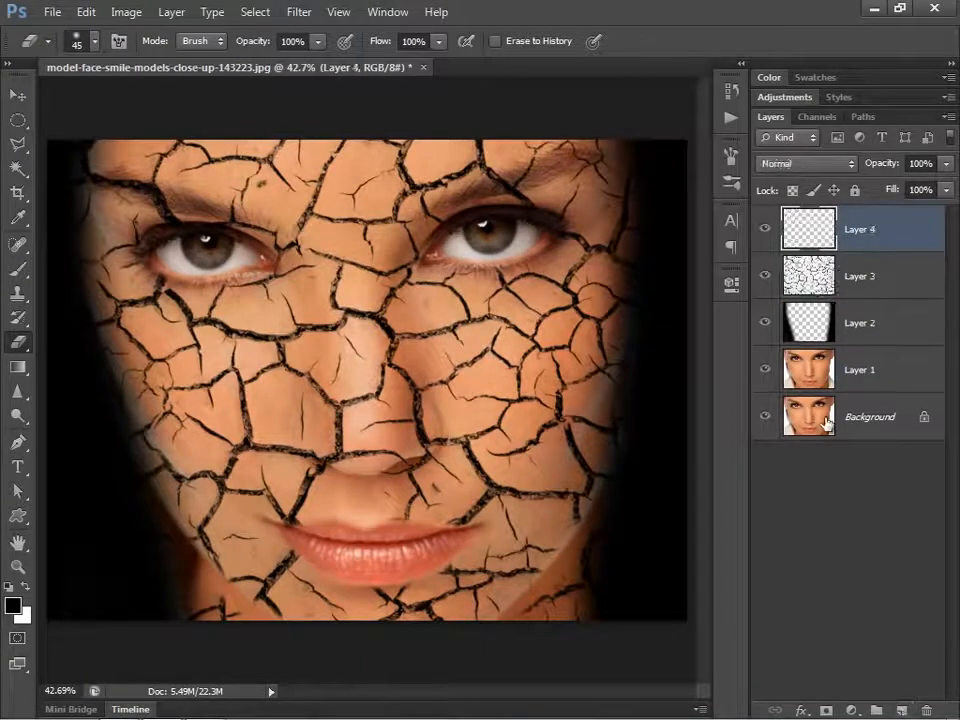
{"action": "key", "text": "alt+BackSpace"}
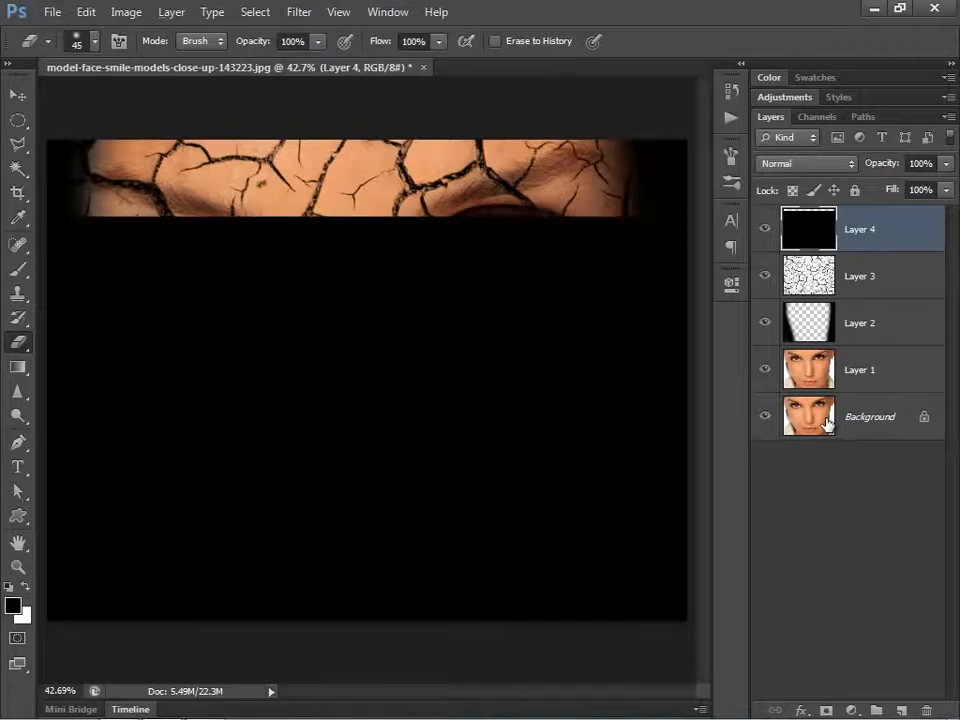
- Apply the Add Noise filter to the black-filled Layer 4
{"action": "left_click", "coordinate": [298, 12]}
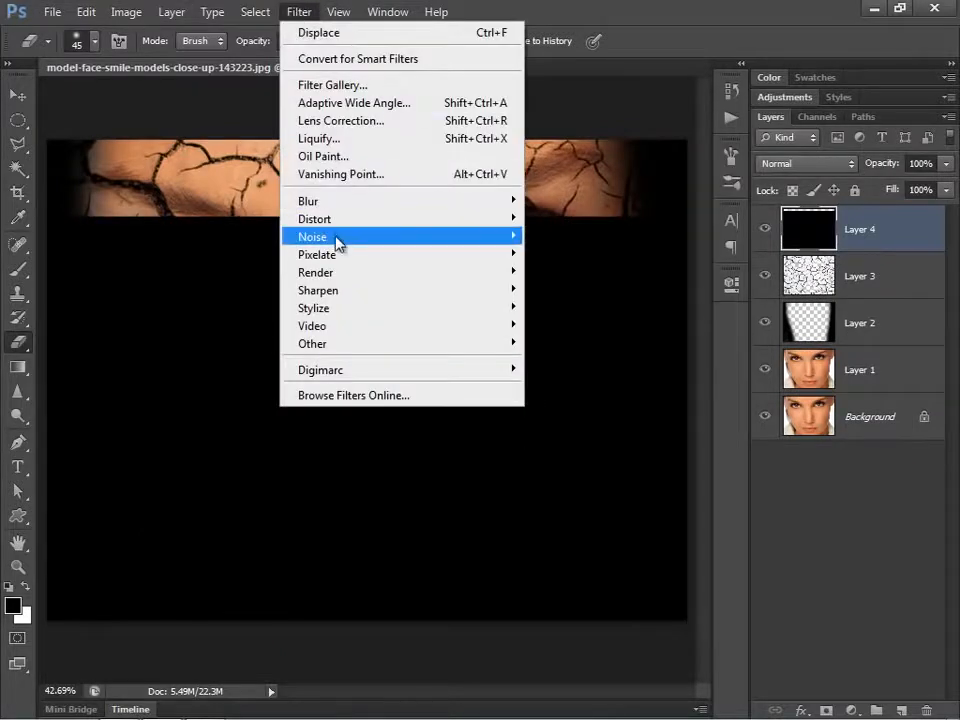
{"action": "mouse_move", "coordinate": [336, 238]}
{"action": "left_click", "coordinate": [570, 237]}
{"action": "left_click", "coordinate": [891, 161]}
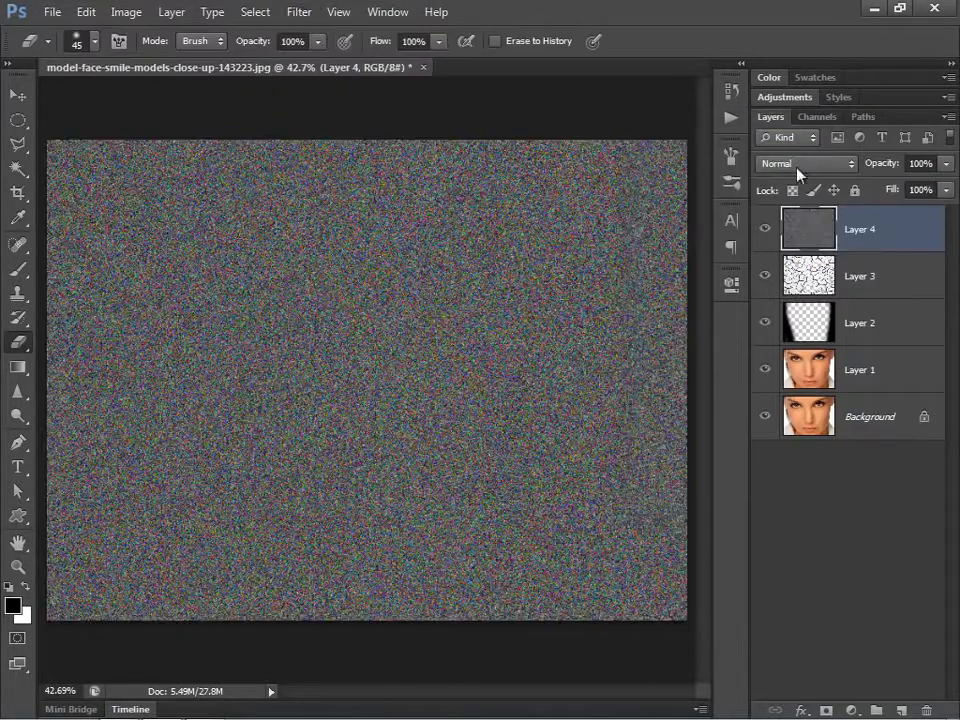
- Try Multiply on the noise layer, then set its blend mode to Overlay
{"action": "left_click", "coordinate": [793, 163]}
{"action": "left_click", "coordinate": [789, 244]}
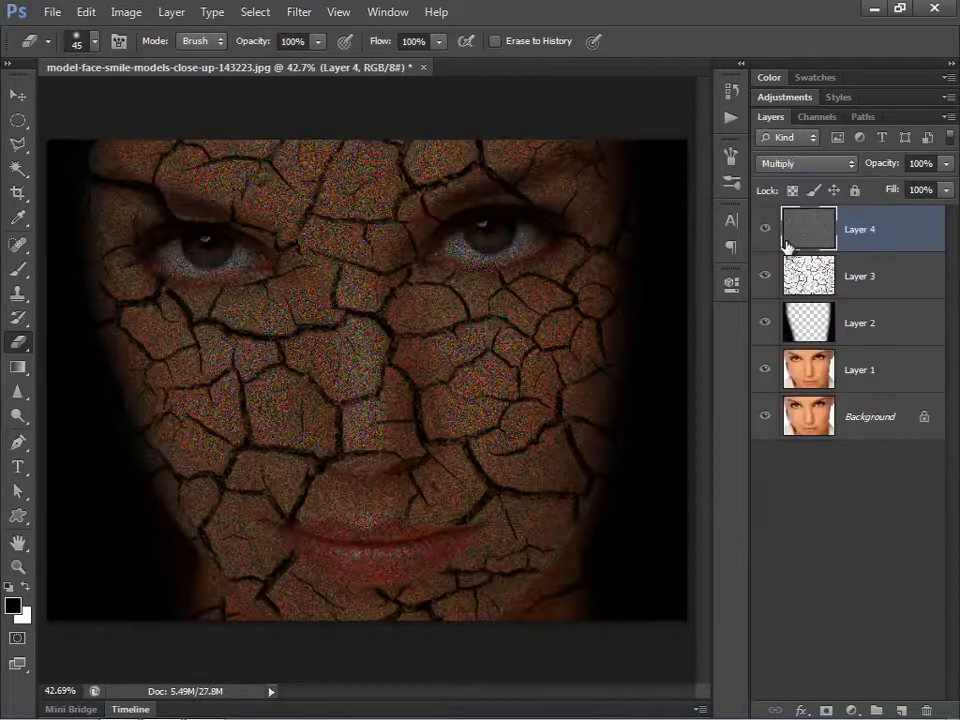
{"action": "left_click", "coordinate": [797, 166]}
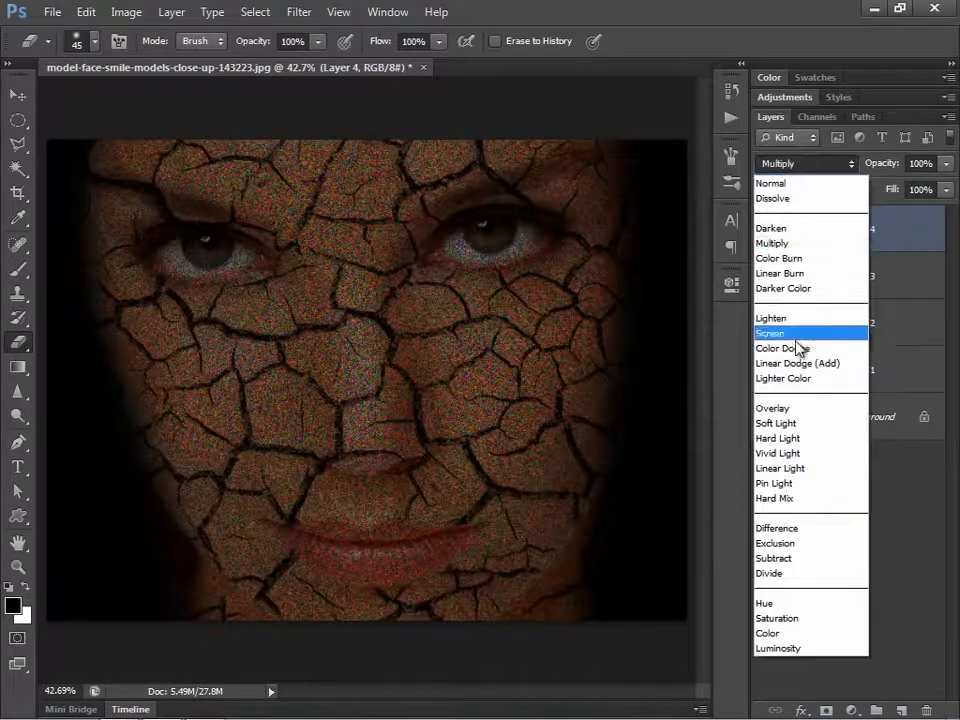
{"action": "left_click", "coordinate": [795, 409]}
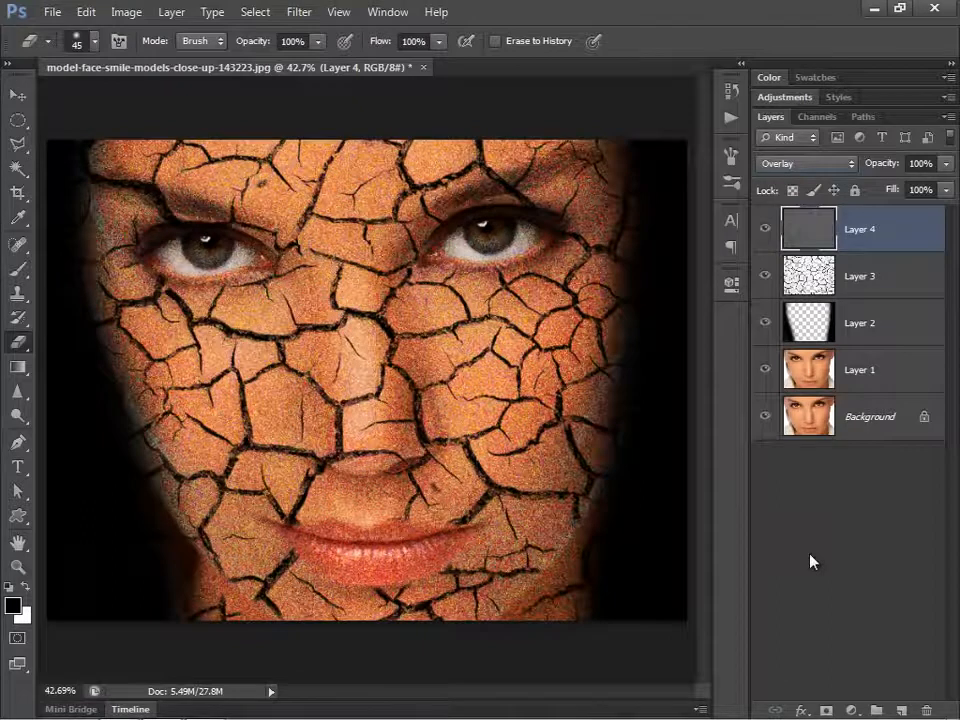
- Apply an S-shaped Curves adjustment to Layer 1, raising the highlights and placing the shadow point at input 69, output 48
{"action": "left_click", "coordinate": [819, 378]}
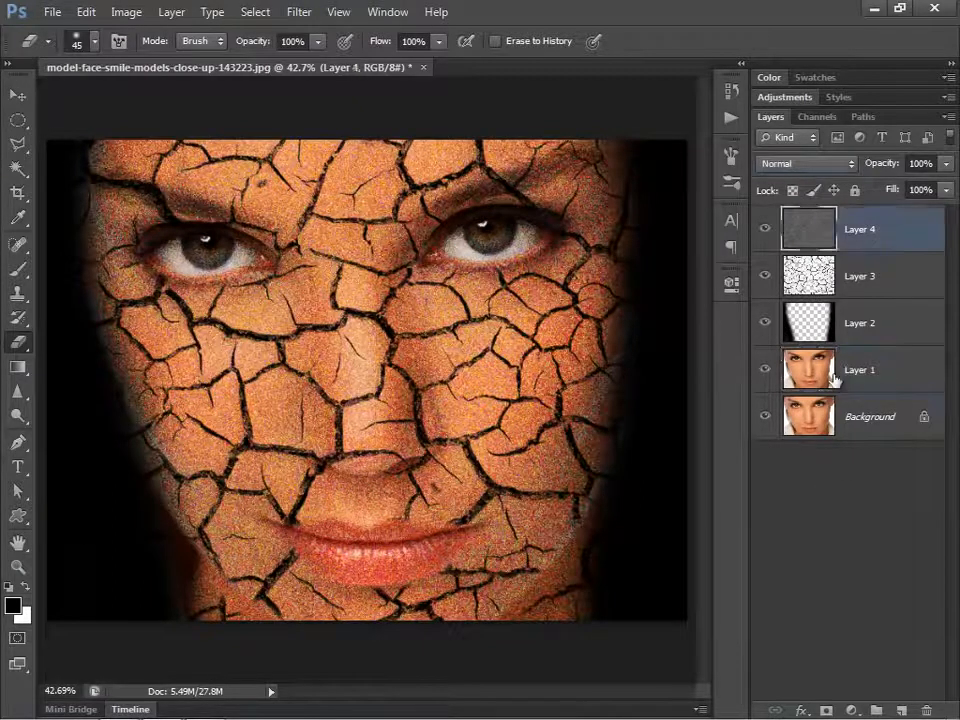
{"action": "left_click", "coordinate": [126, 12]}
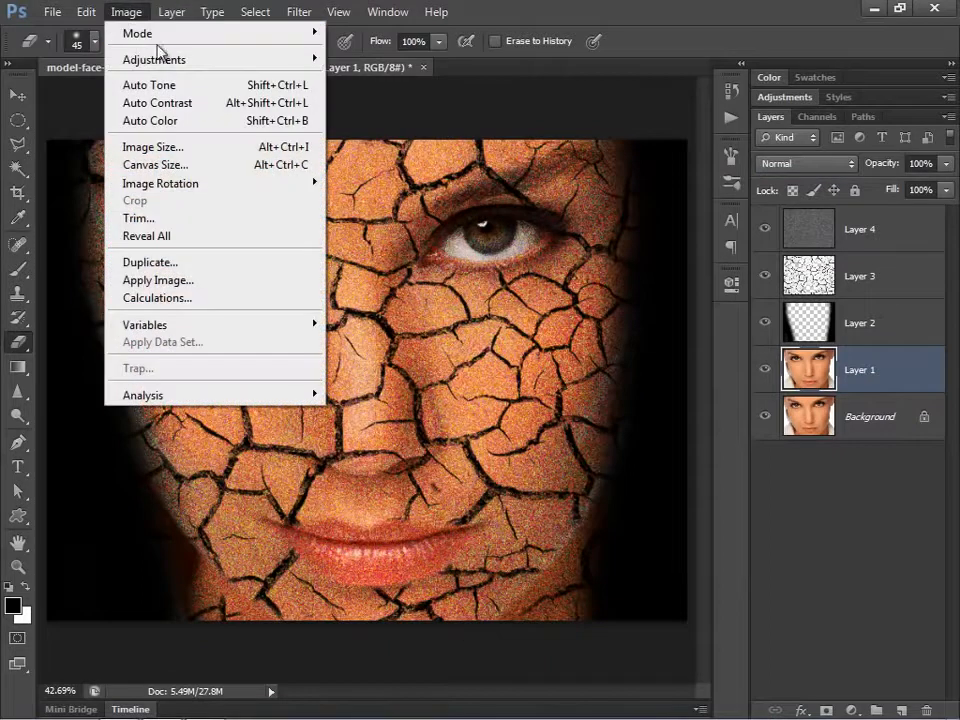
{"action": "mouse_move", "coordinate": [230, 59]}
{"action": "left_click", "coordinate": [368, 95]}
{"action": "left_click_drag", "start_coordinate": [510, 476], "coordinate": [763, 133]}
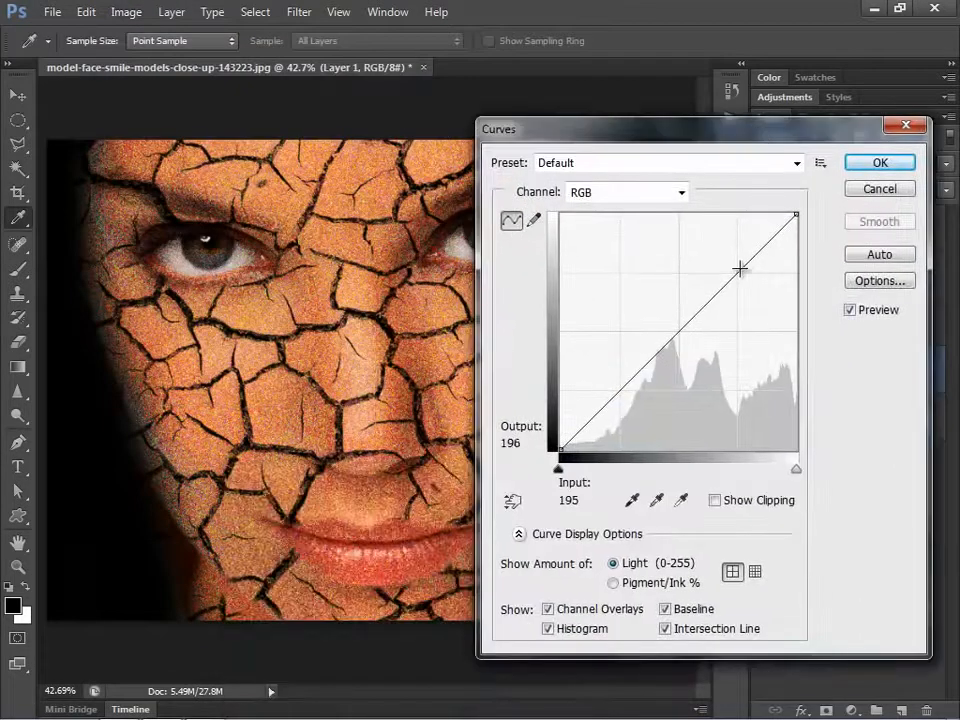
{"action": "left_click_drag", "start_coordinate": [738, 272], "coordinate": [731, 266]}
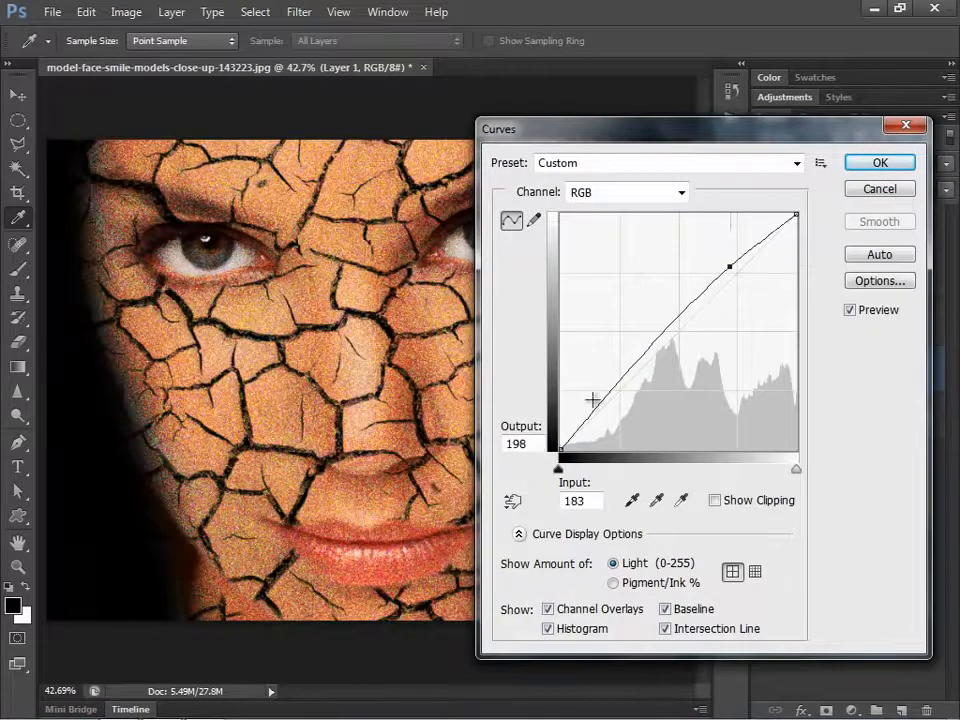
{"action": "left_click_drag", "start_coordinate": [618, 389], "coordinate": [627, 400]}
{"action": "left_click_drag", "start_coordinate": [722, 139], "coordinate": [636, 250]}
{"action": "left_click_drag", "start_coordinate": [643, 379], "coordinate": [643, 374]}
{"action": "left_click_drag", "start_coordinate": [541, 513], "coordinate": [539, 519]}
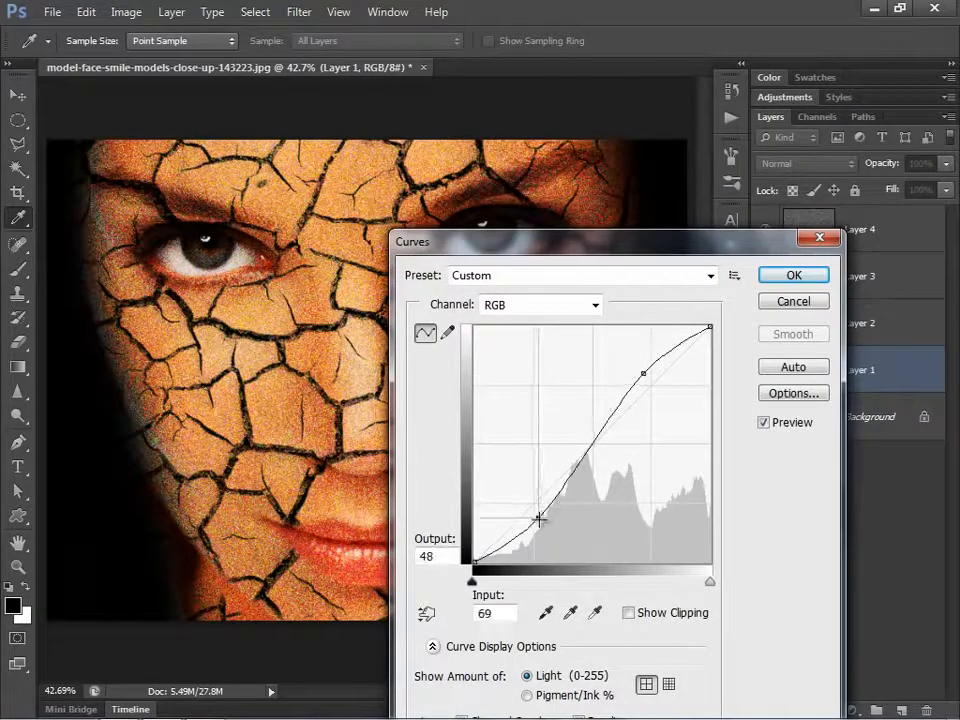
{"action": "left_click", "coordinate": [793, 274]}
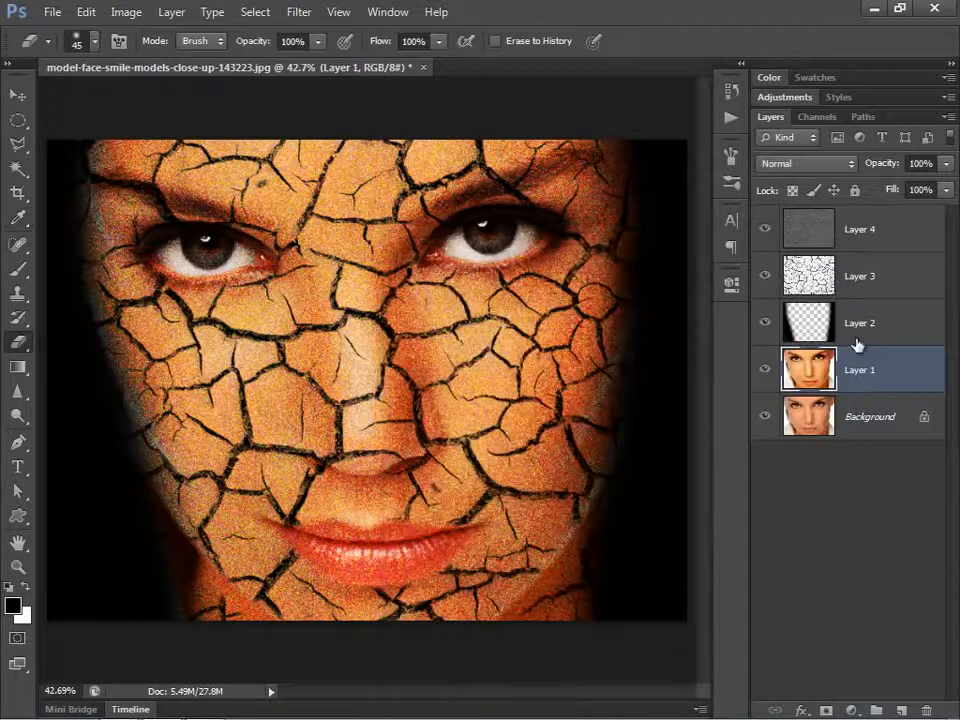
- Add a black-to-white Gradient Map adjustment layer above Layer 4
{"action": "left_click", "coordinate": [810, 246]}
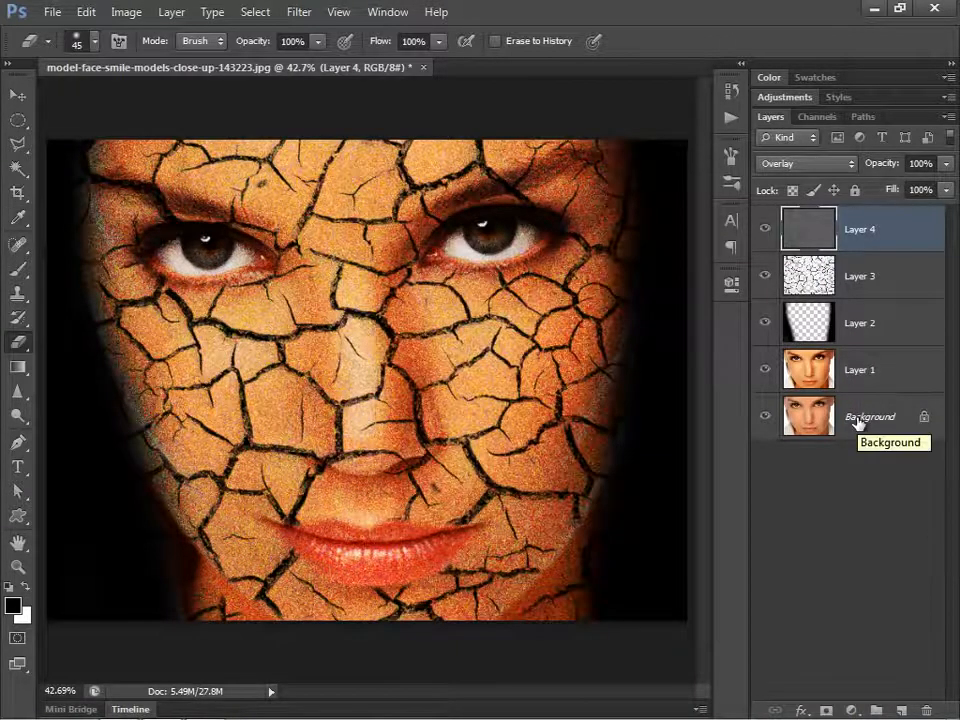
{"action": "left_click", "coordinate": [856, 711]}
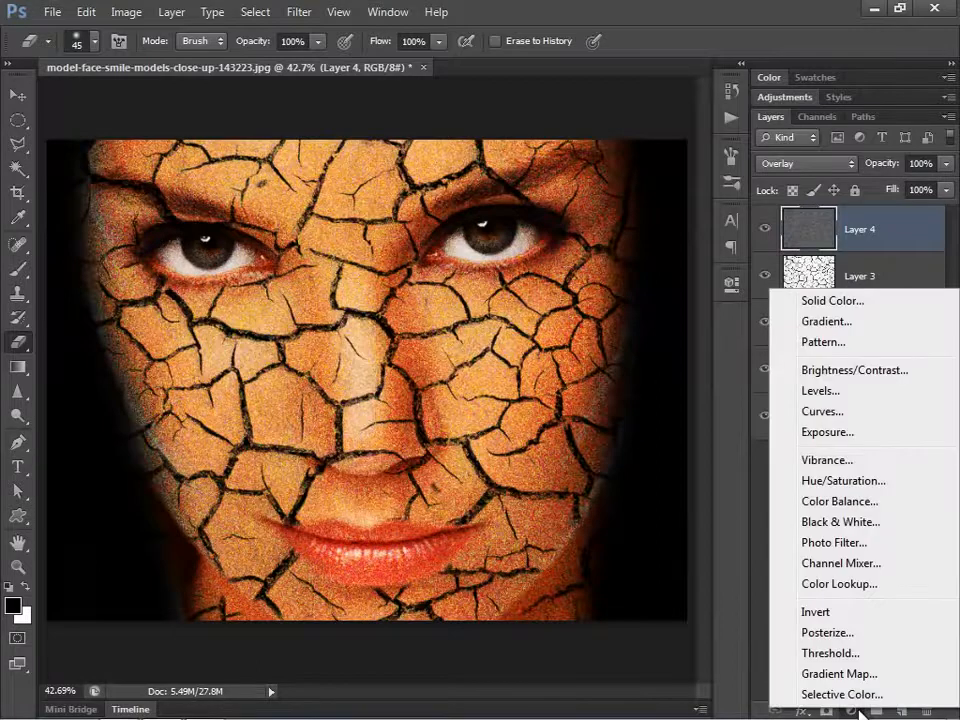
{"action": "left_click", "coordinate": [855, 675]}
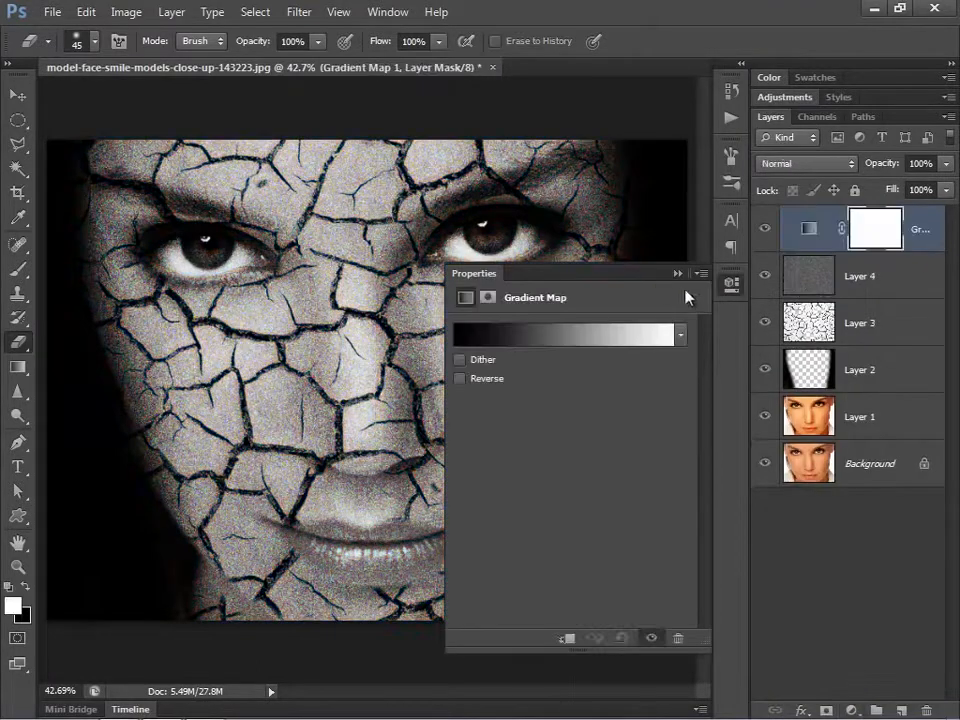
{"action": "left_click", "coordinate": [677, 273]}
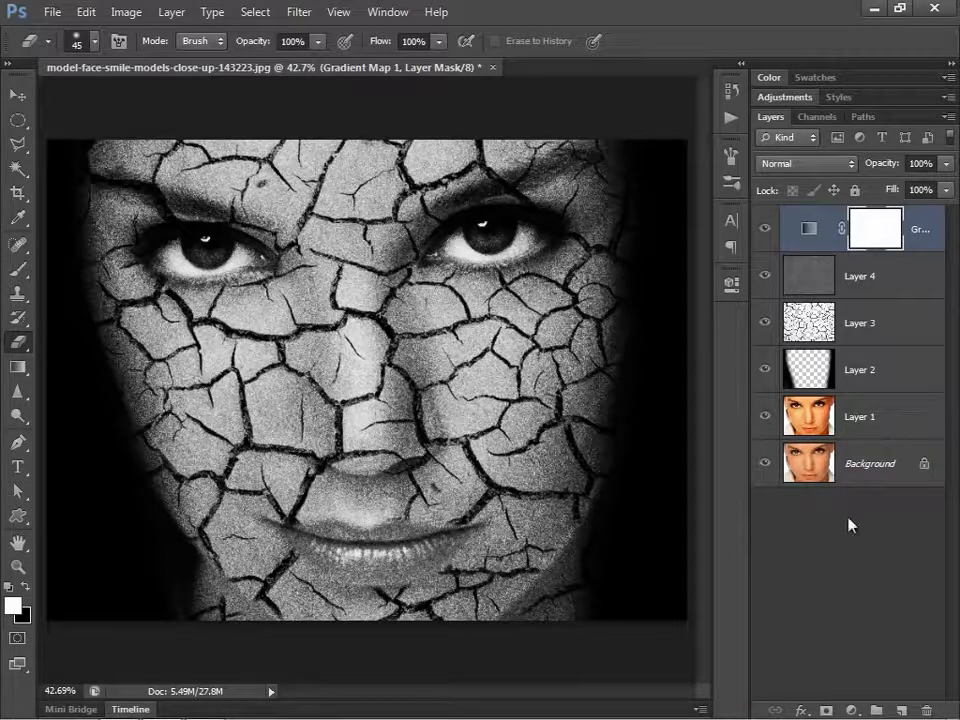
- Add a Brightness/Contrast adjustment layer above the Gradient Map with brightness -9 and contrast 32
{"action": "left_click", "coordinate": [851, 710]}
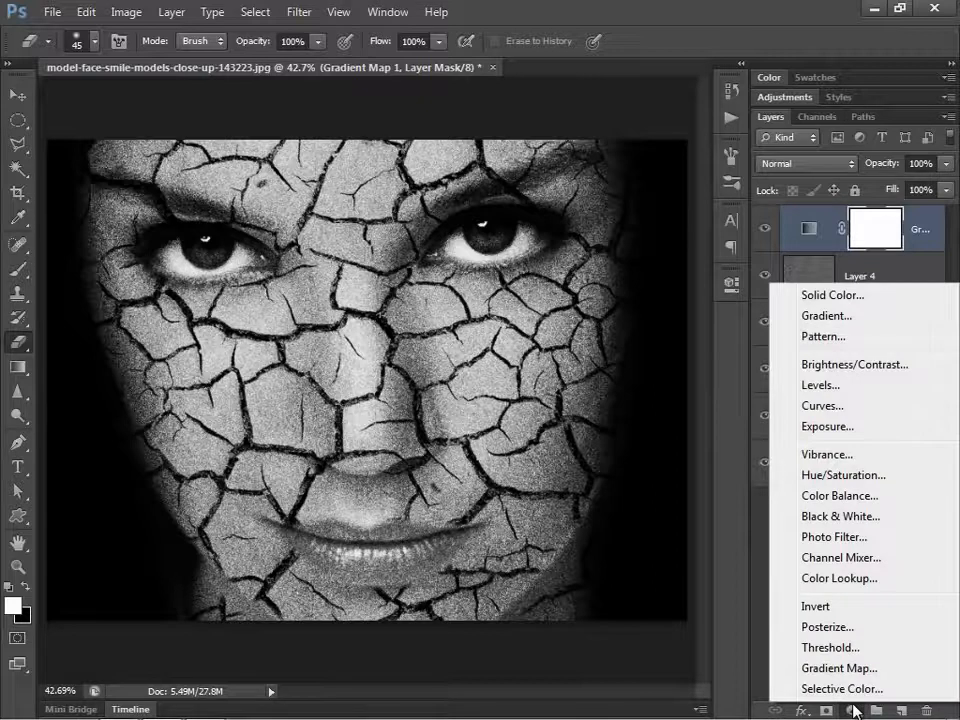
{"action": "left_click", "coordinate": [848, 366]}
{"action": "mouse_move", "coordinate": [571, 377]}
{"action": "left_mouse_down"}
{"action": "mouse_move", "coordinate": [583, 378]}
{"action": "mouse_move", "coordinate": [560, 380]}
{"action": "left_mouse_up"}
{"action": "left_click_drag", "start_coordinate": [553, 426], "coordinate": [608, 417]}
{"action": "left_click_drag", "start_coordinate": [561, 381], "coordinate": [566, 379]}
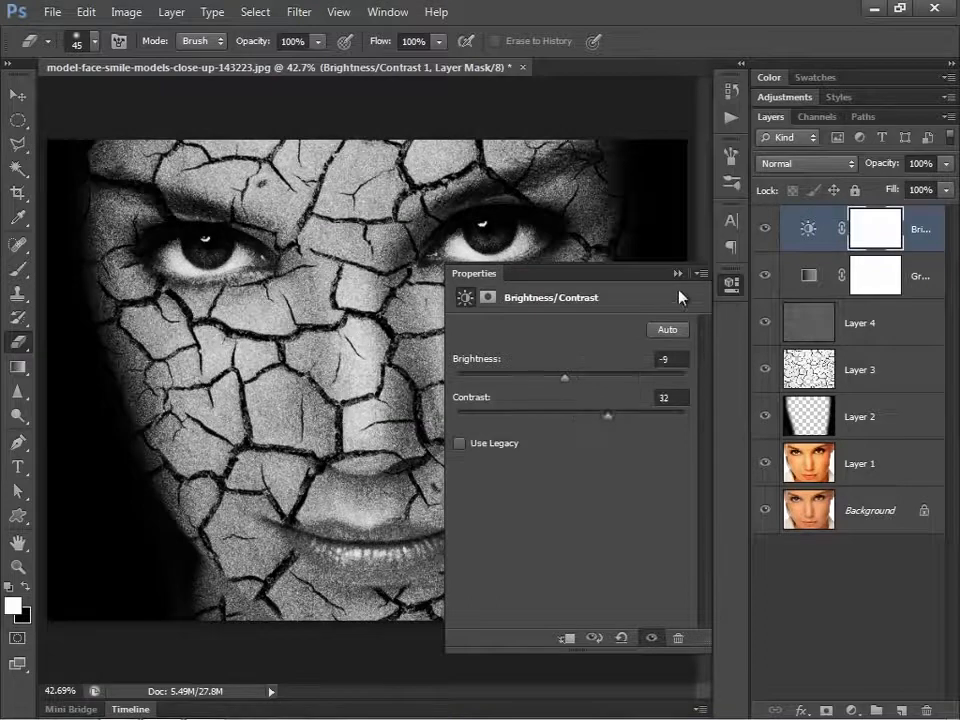
{"action": "left_click", "coordinate": [678, 274]}
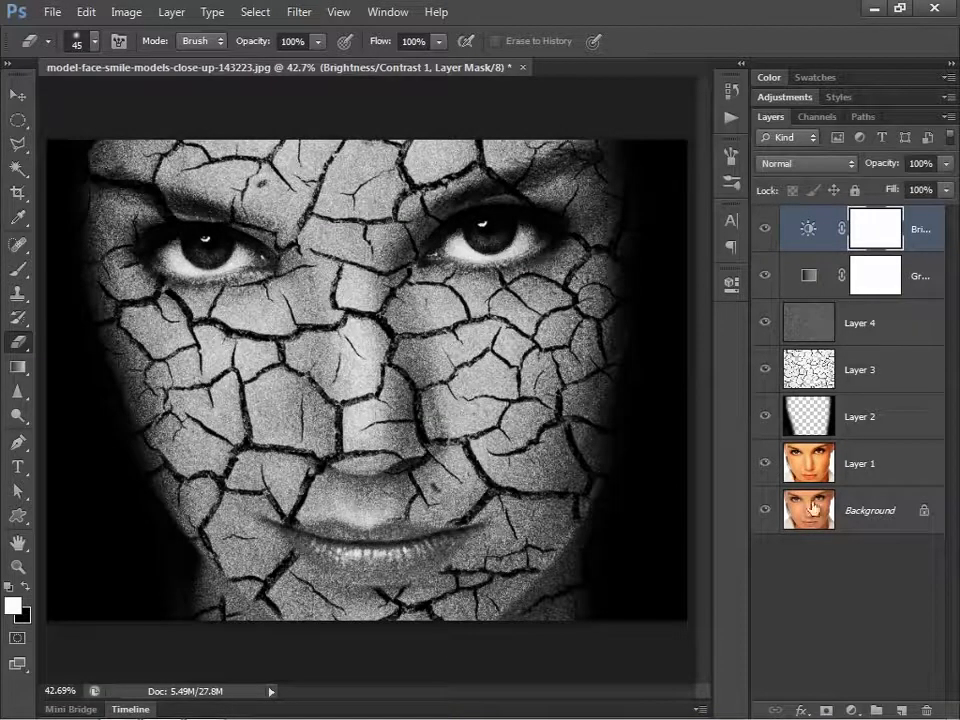
- Duplicate Layer 1, move the copy above the Brightness/Contrast layer and activate the Pen tool in Path mode
{"action": "left_click", "coordinate": [806, 466]}
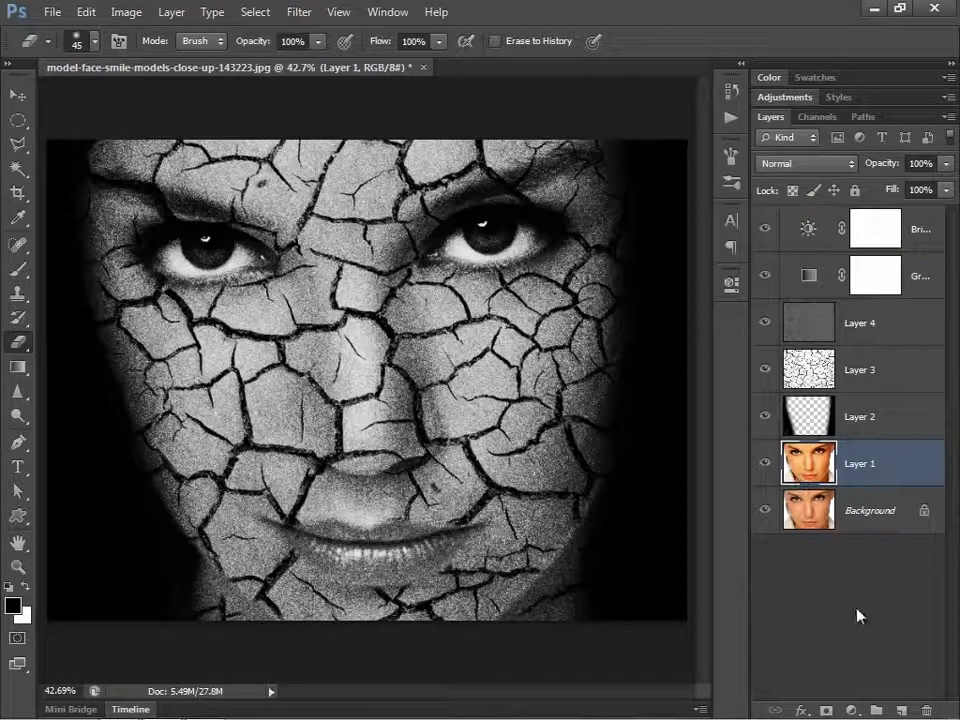
{"action": "key", "text": "ctrl+j"}
{"action": "left_click_drag", "start_coordinate": [872, 484], "coordinate": [851, 223]}
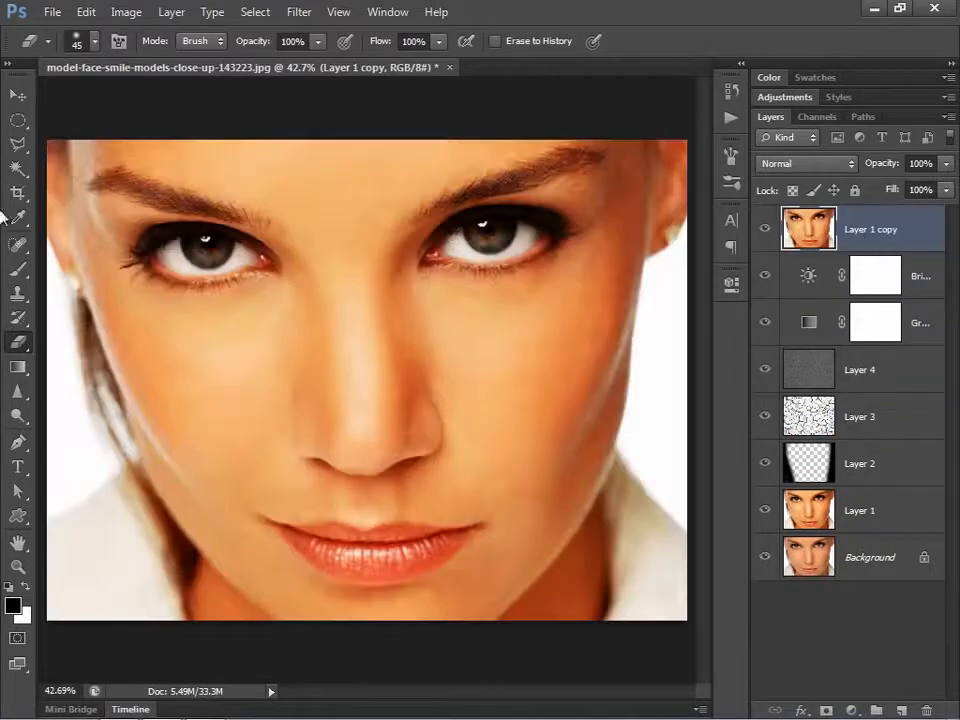
{"action": "left_click", "coordinate": [22, 446]}
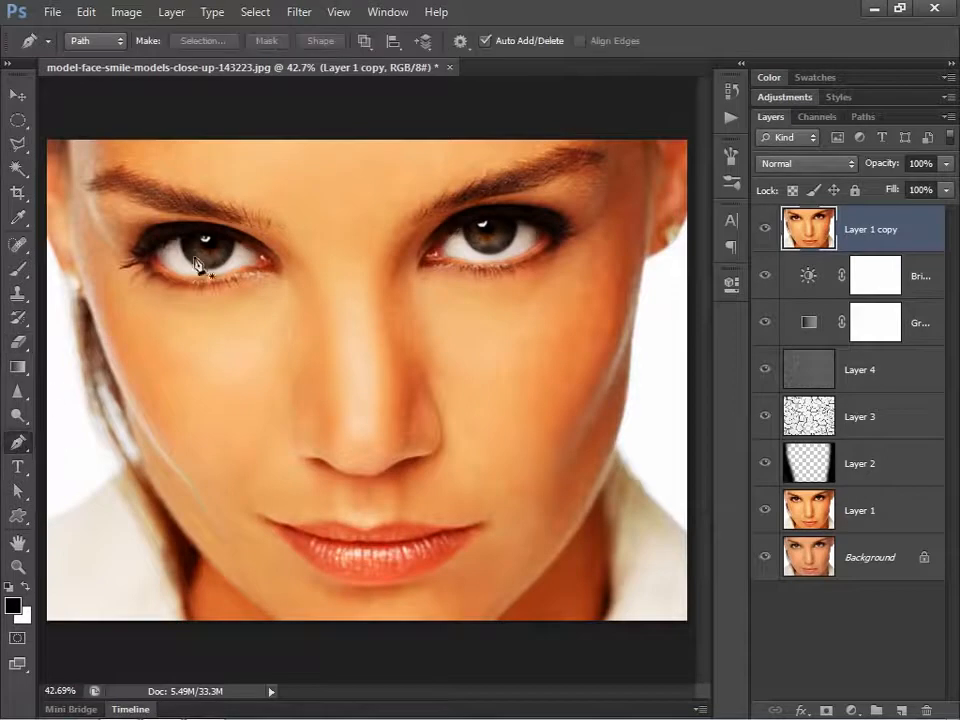
- Draw a closed curved path around the iris of the eye on the image's left side
{"action": "key", "text": "ctrl+plus"}
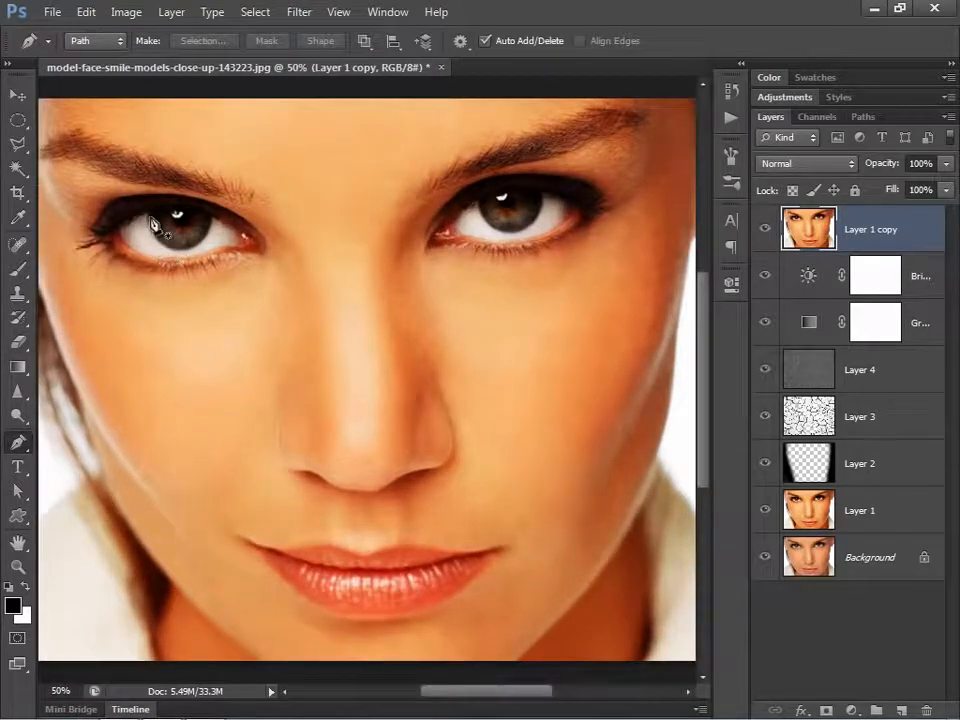
{"action": "left_click", "coordinate": [146, 214]}
{"action": "left_click_drag", "start_coordinate": [195, 255], "coordinate": [177, 254]}
{"action": "left_click_drag", "start_coordinate": [213, 217], "coordinate": [222, 189]}
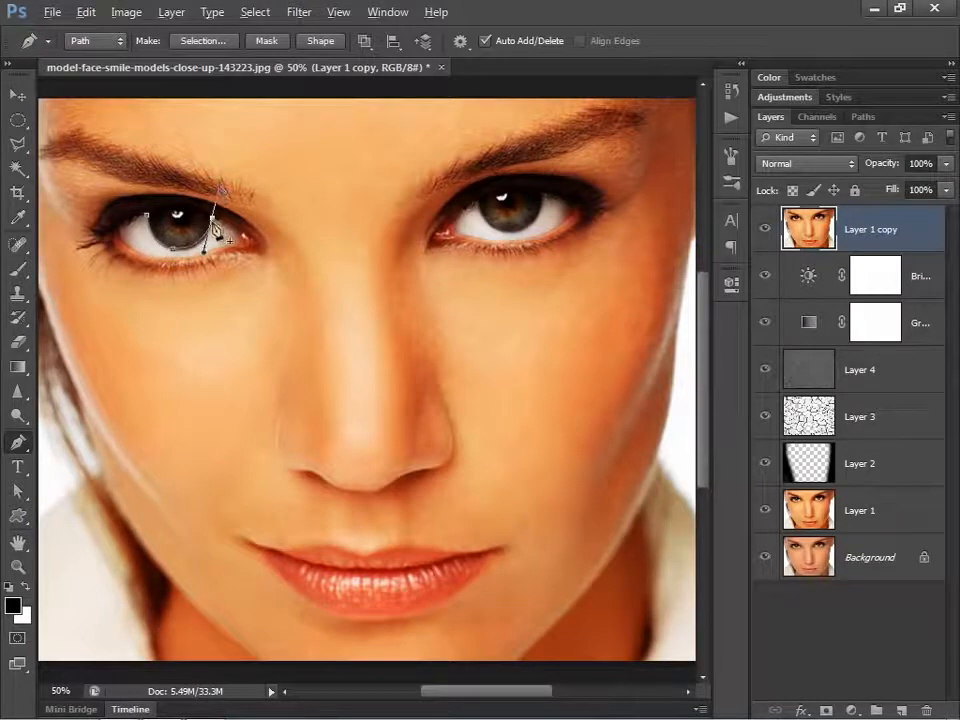
{"action": "left_click_drag", "start_coordinate": [146, 214], "coordinate": [124, 238]}
- Draw a second closed curved path around the iris of the eye on the image's right side
{"action": "key", "text": "ctrl+plus"}
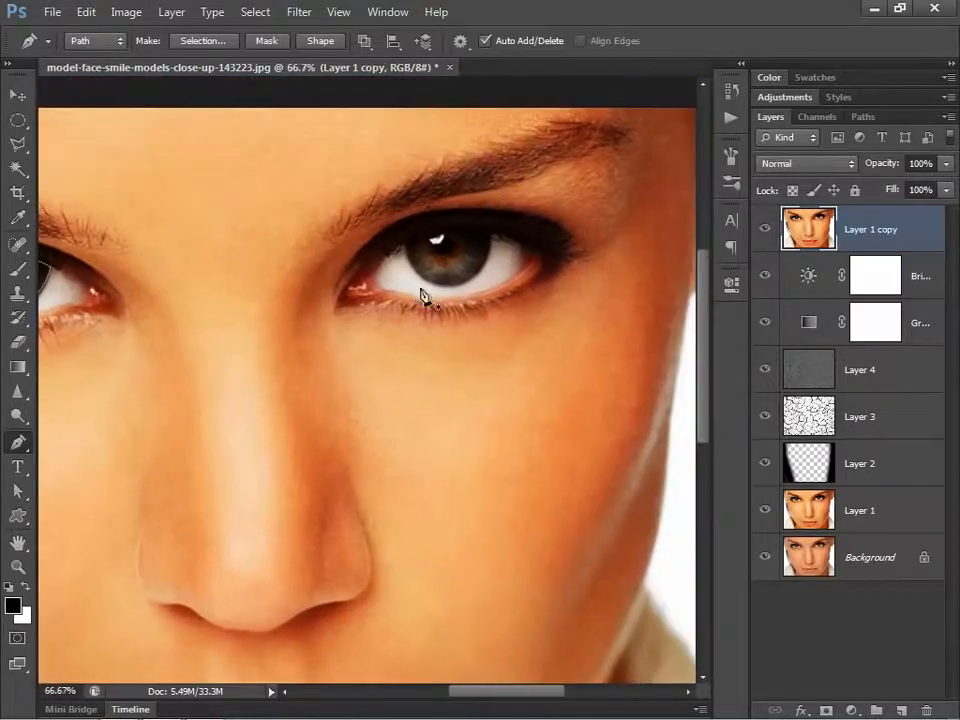
{"action": "left_click", "coordinate": [406, 246]}
{"action": "left_click_drag", "start_coordinate": [431, 287], "coordinate": [452, 292]}
{"action": "left_click_drag", "start_coordinate": [488, 229], "coordinate": [497, 242]}
{"action": "left_click_drag", "start_coordinate": [408, 252], "coordinate": [399, 274]}
- Convert both iris paths to a selection, feather it by 3 pixels and copy the irises from Layer 1 copy to a new layer
{"action": "key", "text": "ctrl+0"}
{"action": "key", "text": "ctrl+Return"}
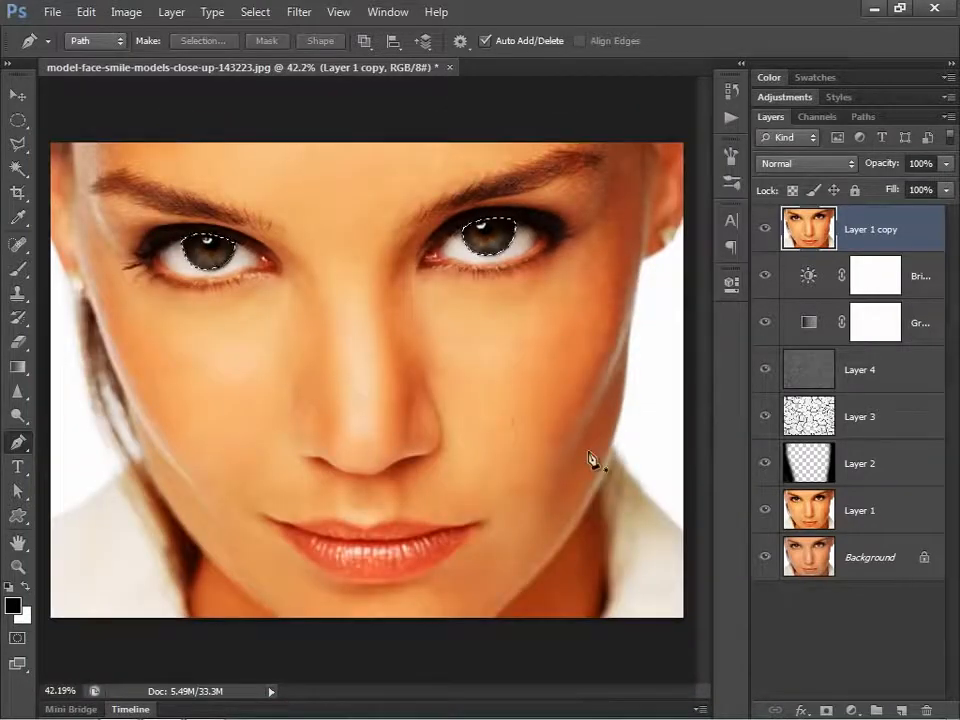
{"action": "key", "text": "shift+F6"}
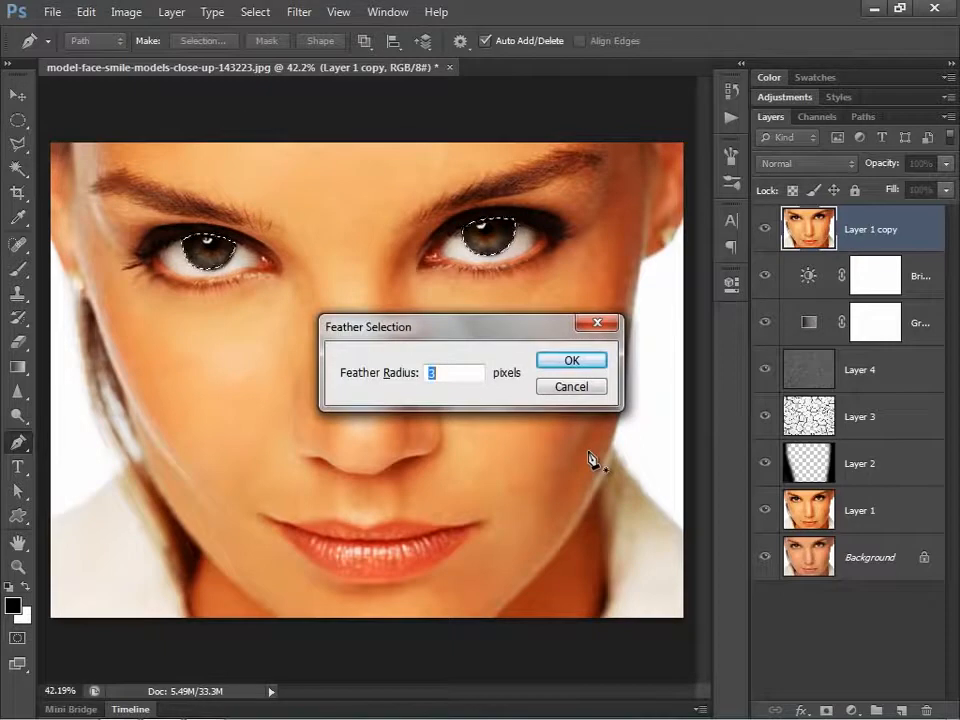
{"action": "key", "text": "Return"}
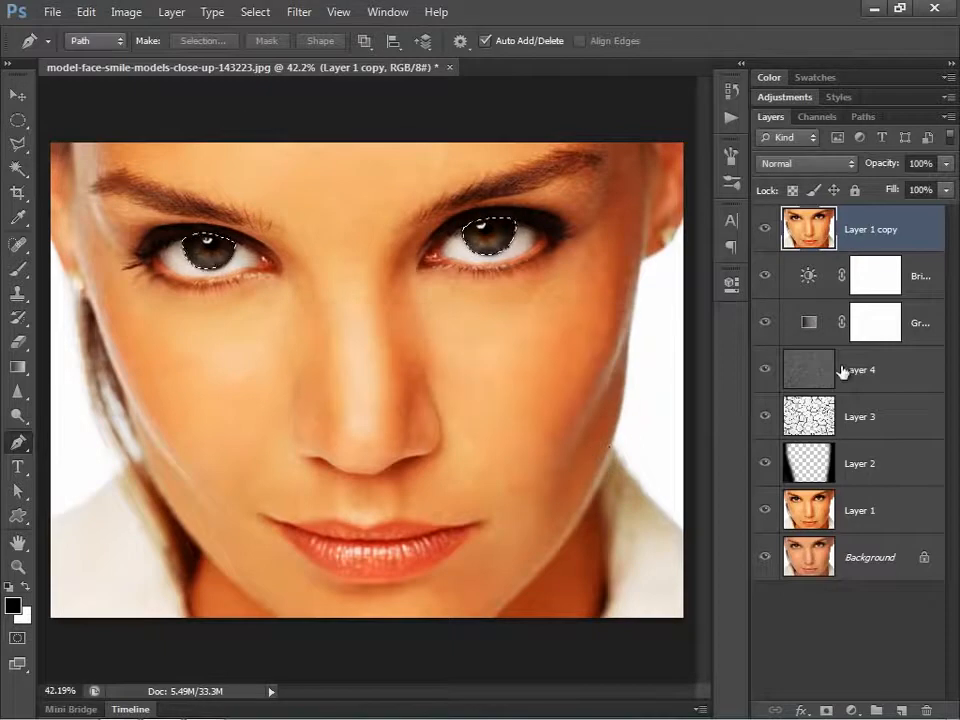
{"action": "key", "text": "ctrl+j"}
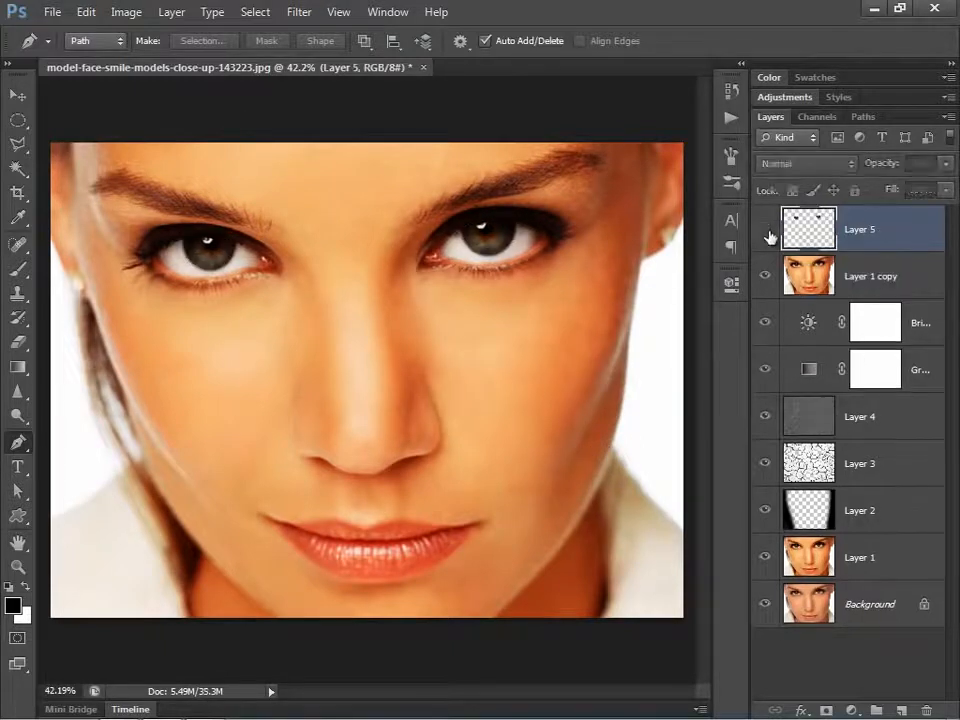
- Inspect the copied irises and Layer 1 copy separately by toggling layer visibility, then show all layers except Layer 5
{"action": "left_click_drag", "start_coordinate": [765, 322], "coordinate": [769, 285]}
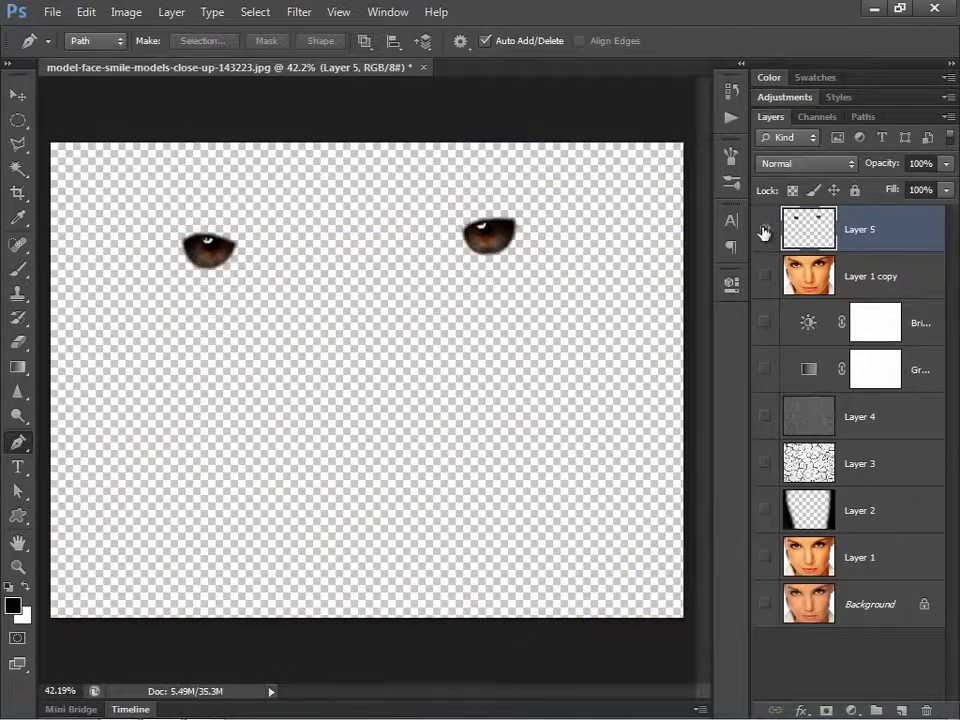
{"action": "left_click", "coordinate": [765, 229]}
{"action": "left_click", "coordinate": [763, 278]}
{"action": "left_click", "coordinate": [763, 278]}
{"action": "left_click", "coordinate": [763, 278]}
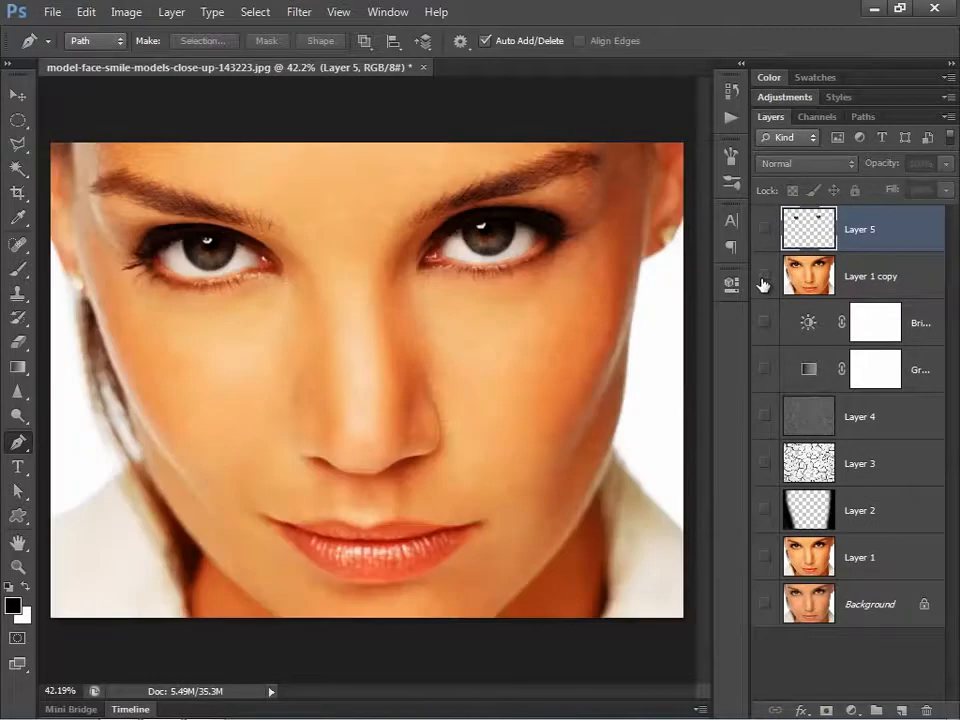
{"action": "left_click", "coordinate": [763, 278]}
{"action": "left_click", "coordinate": [763, 278]}
{"action": "left_click_drag", "start_coordinate": [765, 322], "coordinate": [765, 610]}
- Set Layer 1 copy to Overlay blend mode with 85% opacity
{"action": "left_click", "coordinate": [816, 281]}
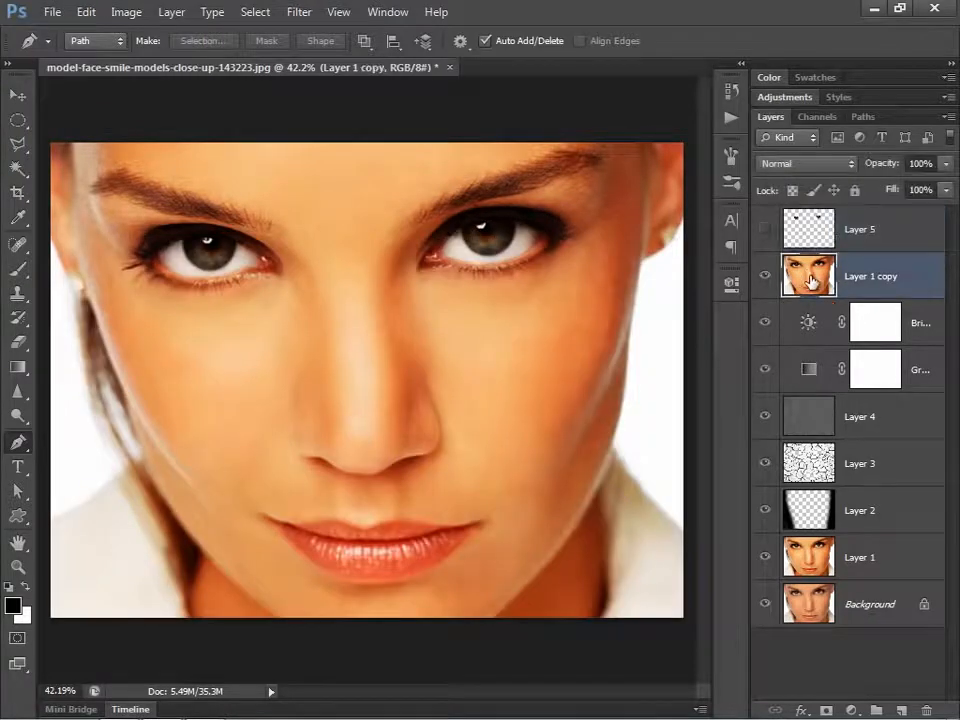
{"action": "left_click", "coordinate": [789, 163]}
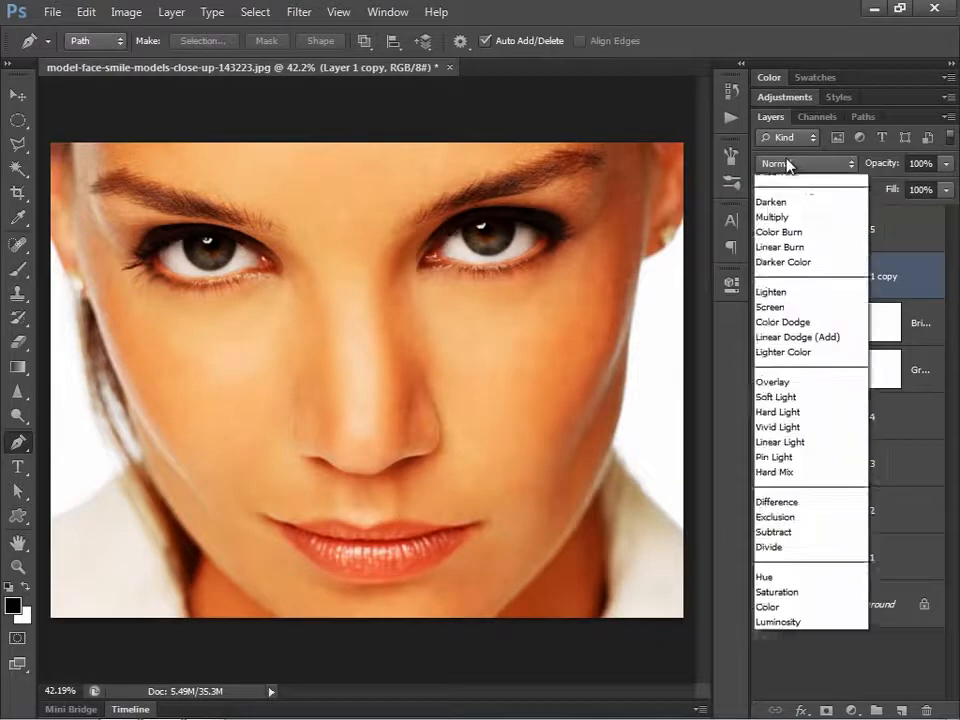
{"action": "left_click", "coordinate": [790, 408]}
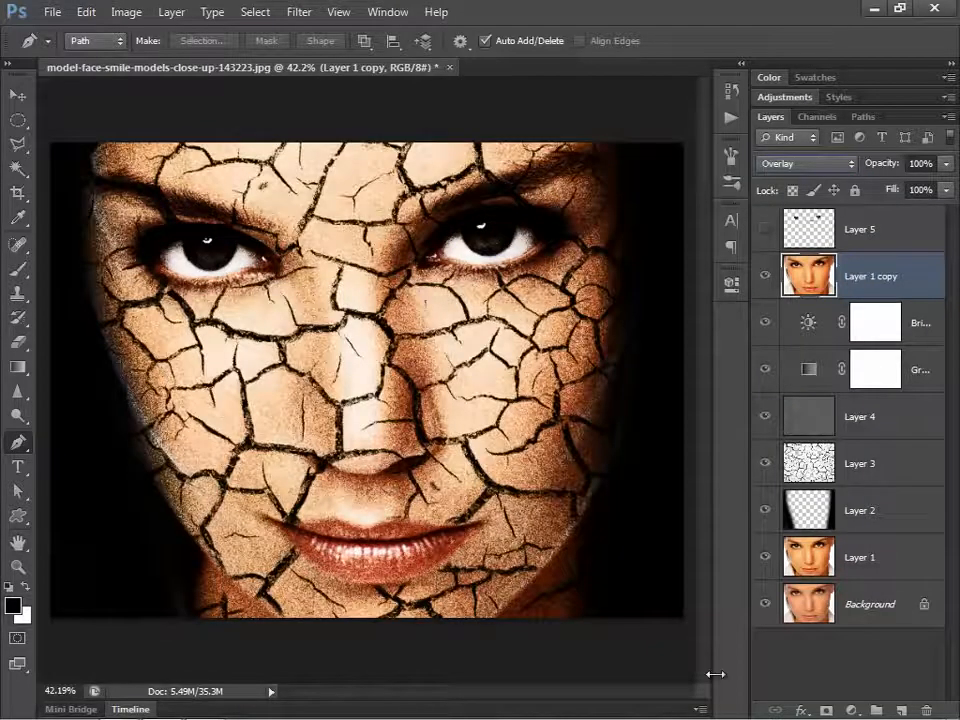
{"action": "left_click_drag", "start_coordinate": [882, 170], "coordinate": [869, 170]}
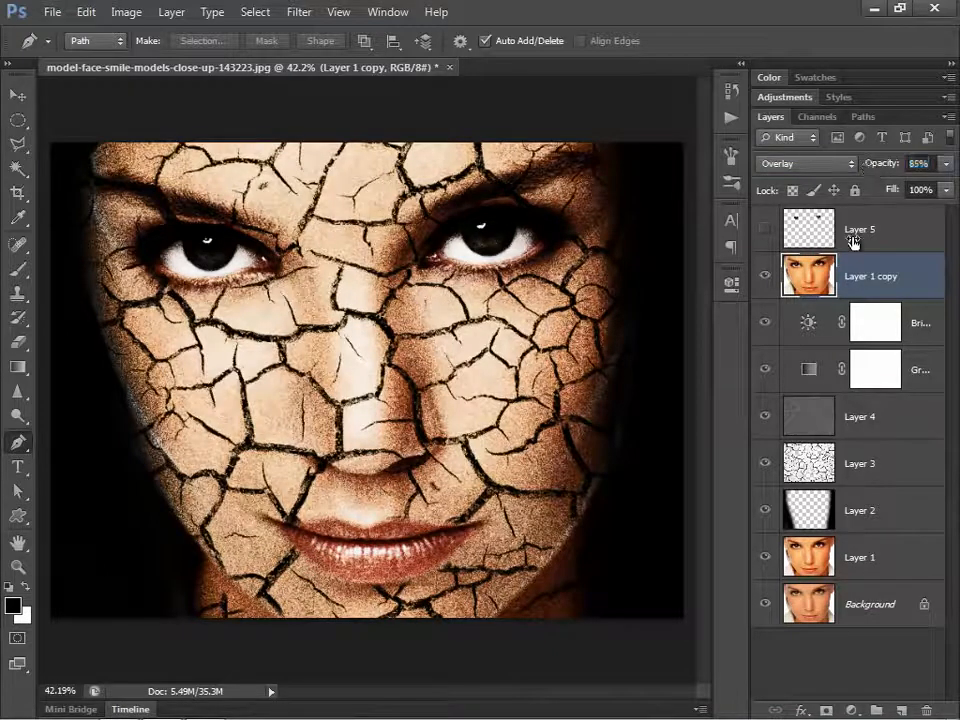
- Show Layer 5 and open a Hue/Saturation adjustment for it, trying a lightness of +10
{"action": "left_click", "coordinate": [808, 232]}
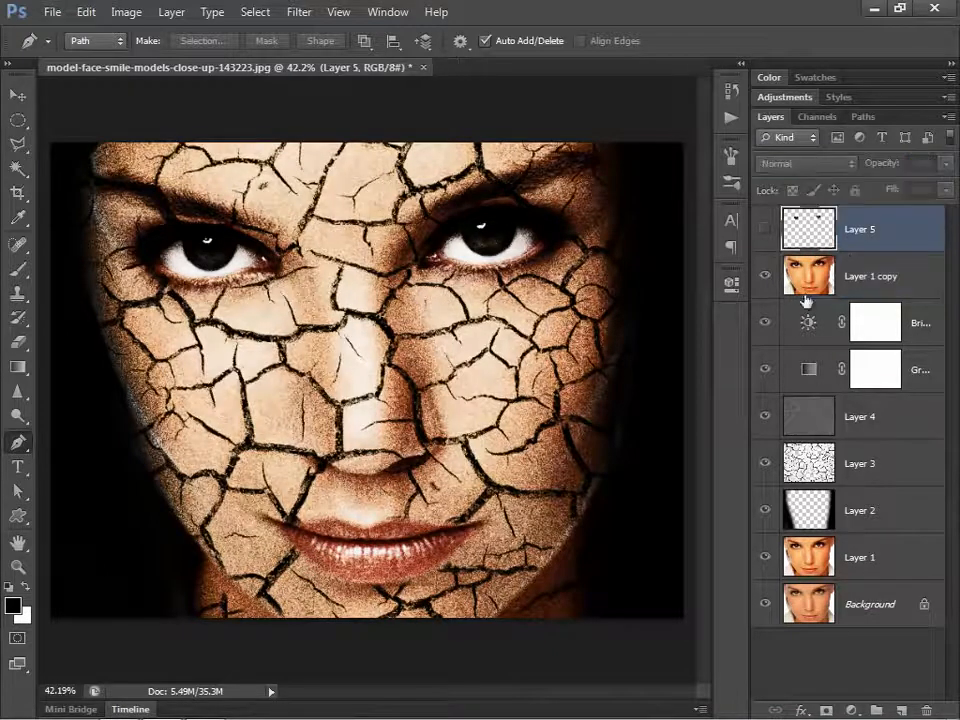
{"action": "left_click", "coordinate": [766, 229]}
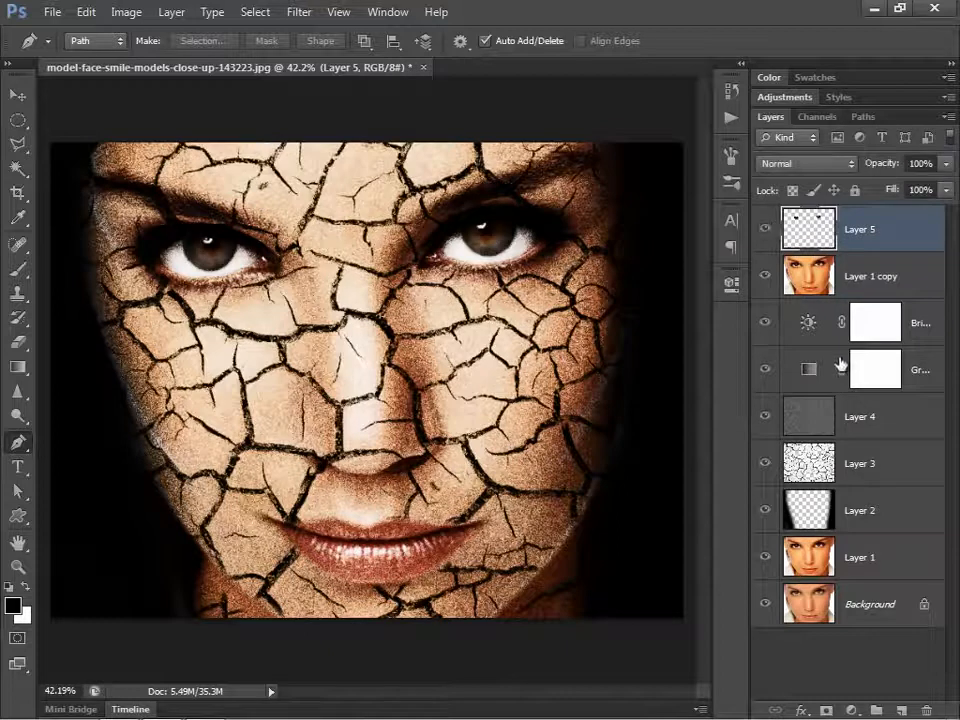
{"action": "left_click", "coordinate": [124, 12]}
{"action": "mouse_move", "coordinate": [130, 58]}
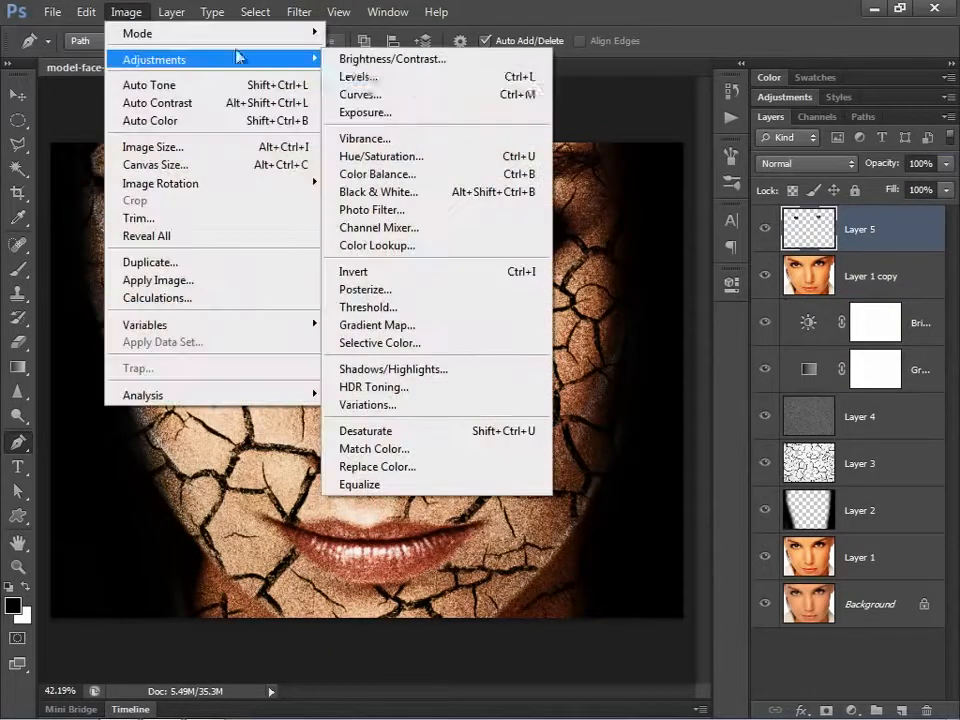
{"action": "left_click", "coordinate": [415, 156]}
{"action": "left_click_drag", "start_coordinate": [684, 347], "coordinate": [707, 257]}
{"action": "mouse_move", "coordinate": [691, 463]}
{"action": "left_mouse_down"}
{"action": "mouse_move", "coordinate": [711, 463]}
{"action": "mouse_move", "coordinate": [699, 463]}
{"action": "left_mouse_up"}
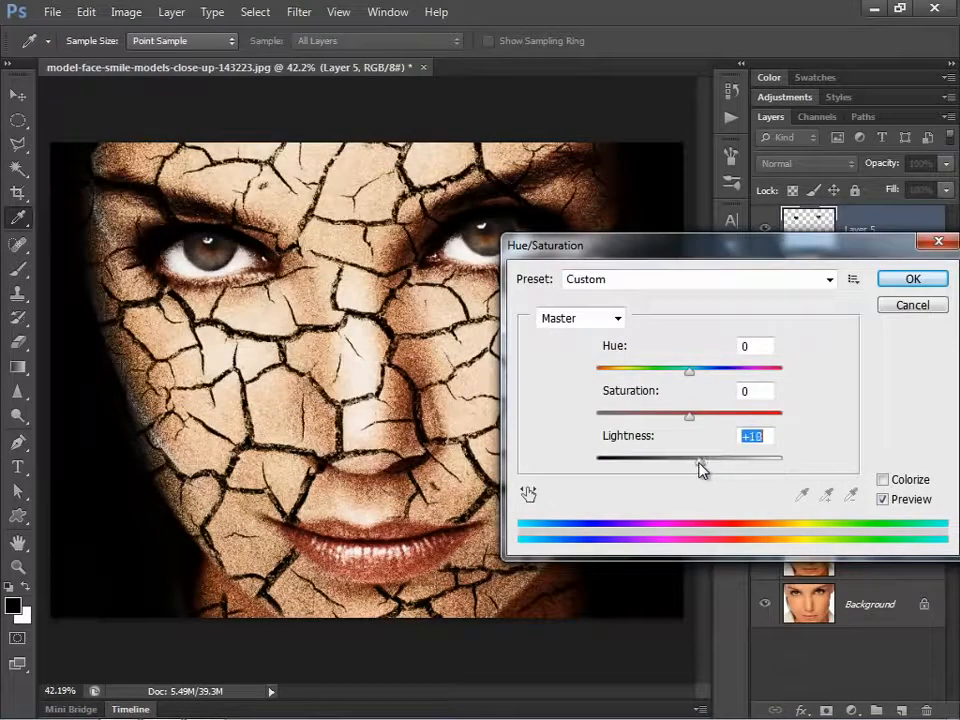
- Colorize the irises green with hue 140, saturation 35 and lightness +2, and apply the adjustment
{"action": "left_click_drag", "start_coordinate": [750, 252], "coordinate": [402, 343]}
{"action": "left_click", "coordinate": [536, 573]}
{"action": "left_click", "coordinate": [340, 466]}
{"action": "left_click_drag", "start_coordinate": [340, 470], "coordinate": [321, 466]}
{"action": "left_click_drag", "start_coordinate": [352, 357], "coordinate": [642, 309]}
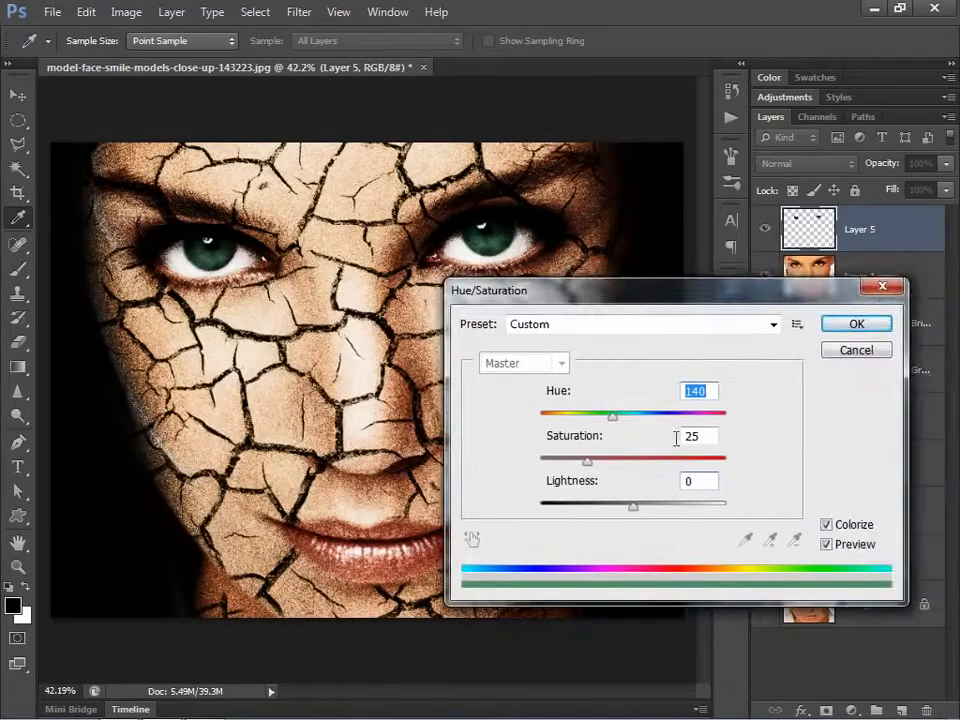
{"action": "left_click_drag", "start_coordinate": [587, 461], "coordinate": [606, 461]}
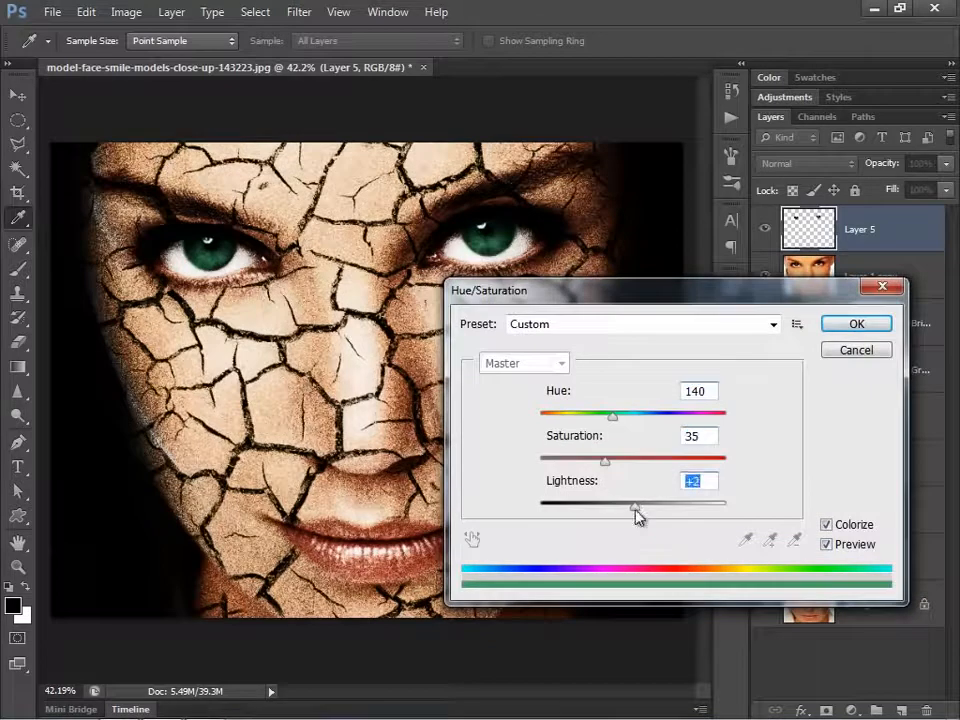
{"action": "key", "text": "Return"}
{"action": "key", "text": "p"}
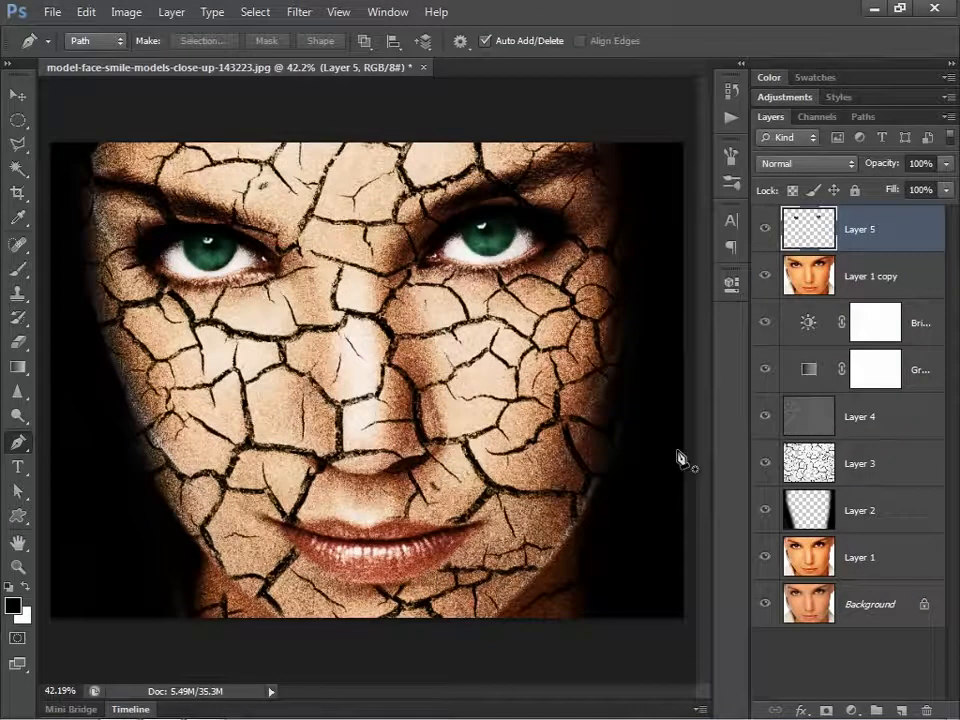
- Duplicate Layer 1 and move the copy above Layer 5 at the top of the layer stack
{"action": "left_click", "coordinate": [832, 563]}
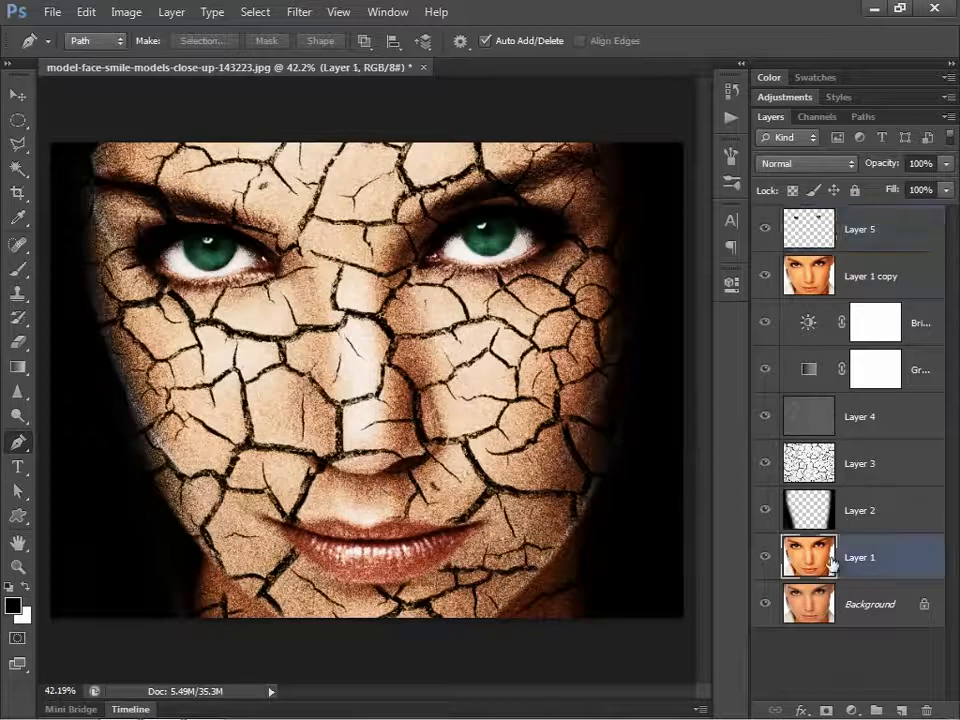
{"action": "key", "text": "ctrl+j"}
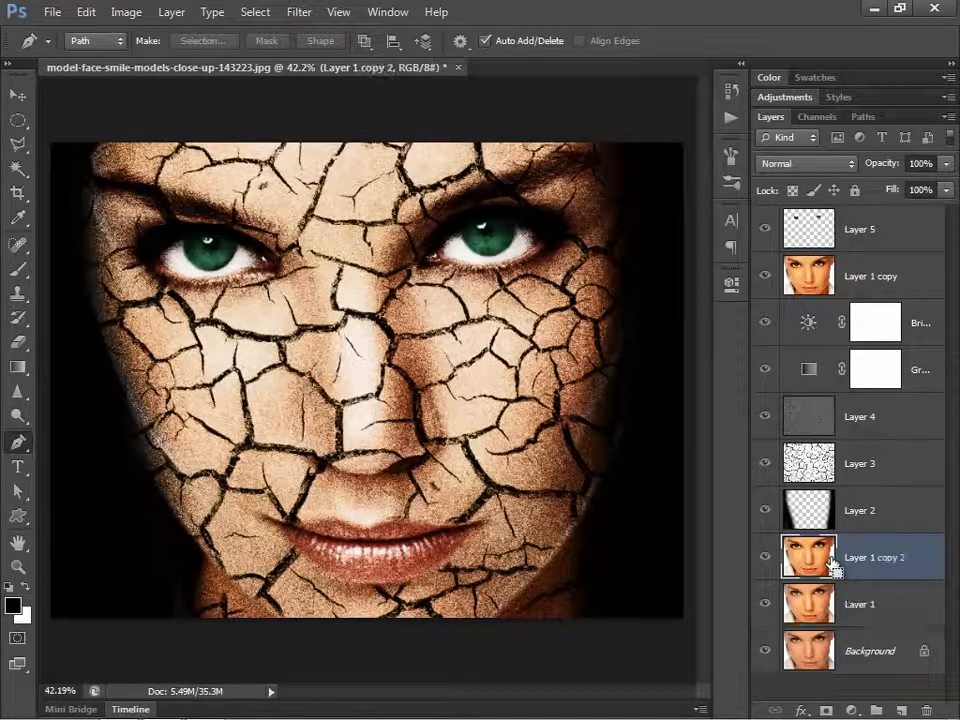
{"action": "left_click_drag", "start_coordinate": [831, 570], "coordinate": [828, 214]}
{"action": "left_click", "coordinate": [764, 232]}
{"action": "left_click", "coordinate": [764, 232]}
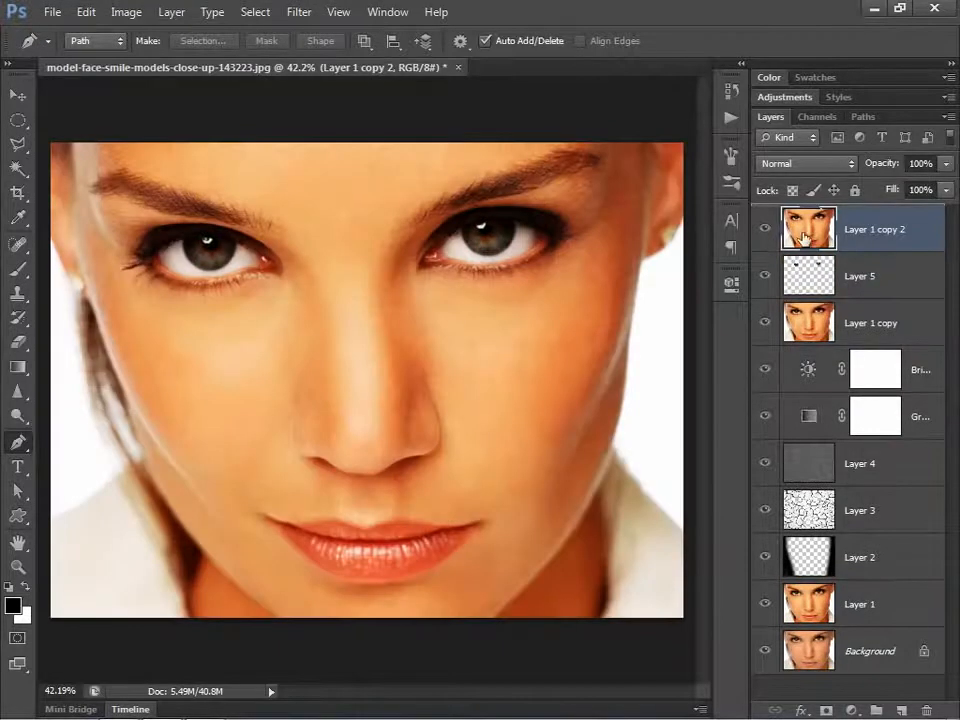
- Apply a Mezzotint filter of type Fine Dots to Layer 1 copy 2, checking the effect in a zoomed-out preview
{"action": "left_click", "coordinate": [288, 14]}
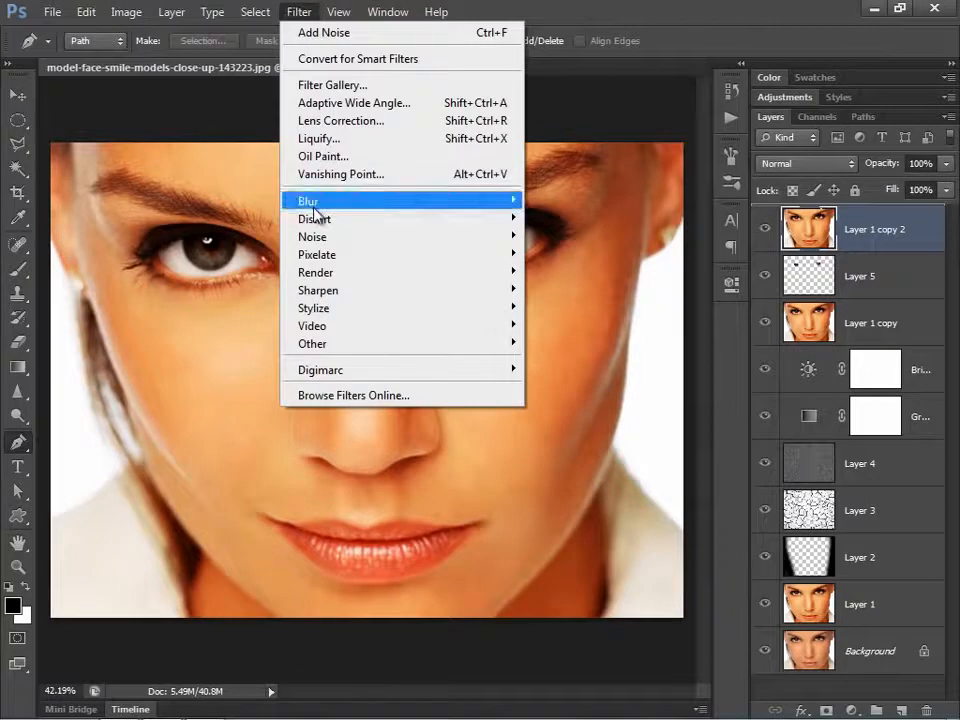
{"action": "mouse_move", "coordinate": [407, 256]}
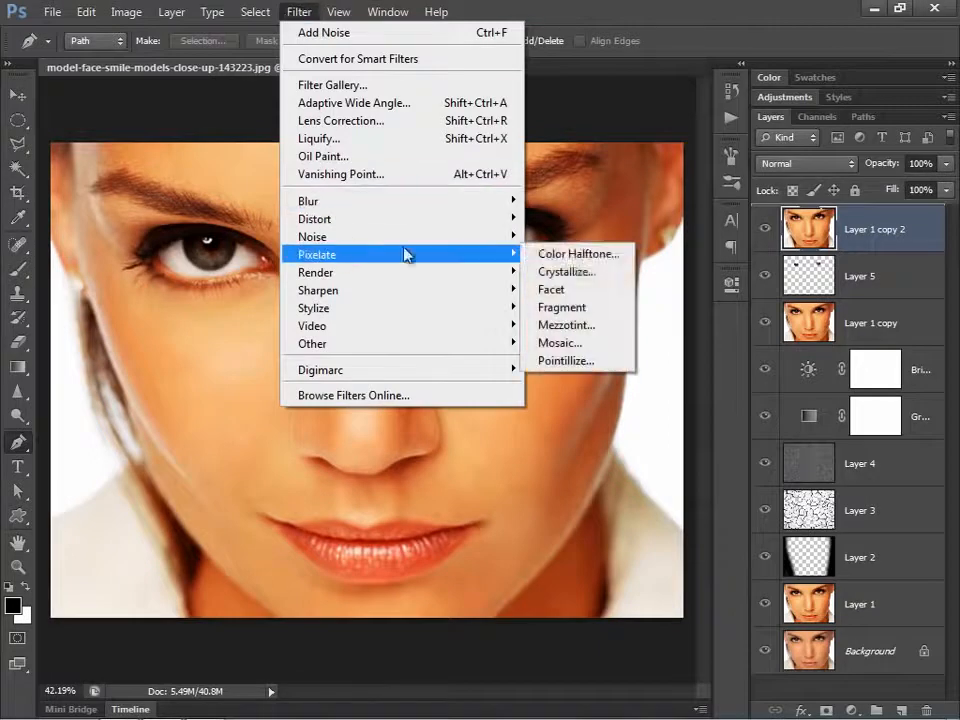
{"action": "left_click", "coordinate": [583, 333]}
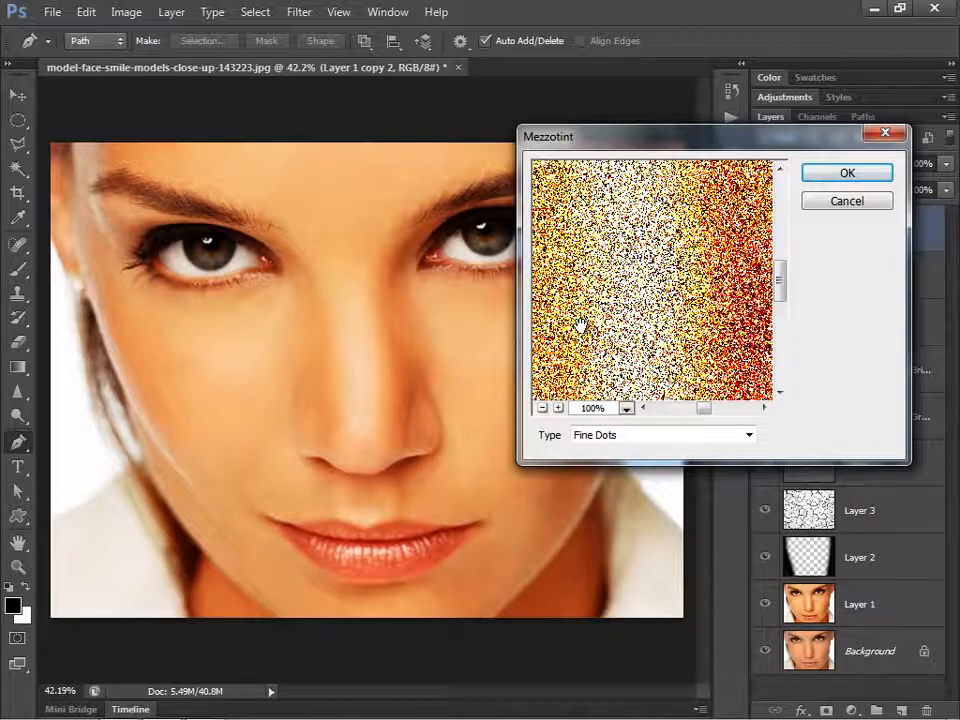
{"action": "left_click", "coordinate": [540, 409]}
{"action": "left_click", "coordinate": [540, 409]}
{"action": "left_click", "coordinate": [540, 409]}
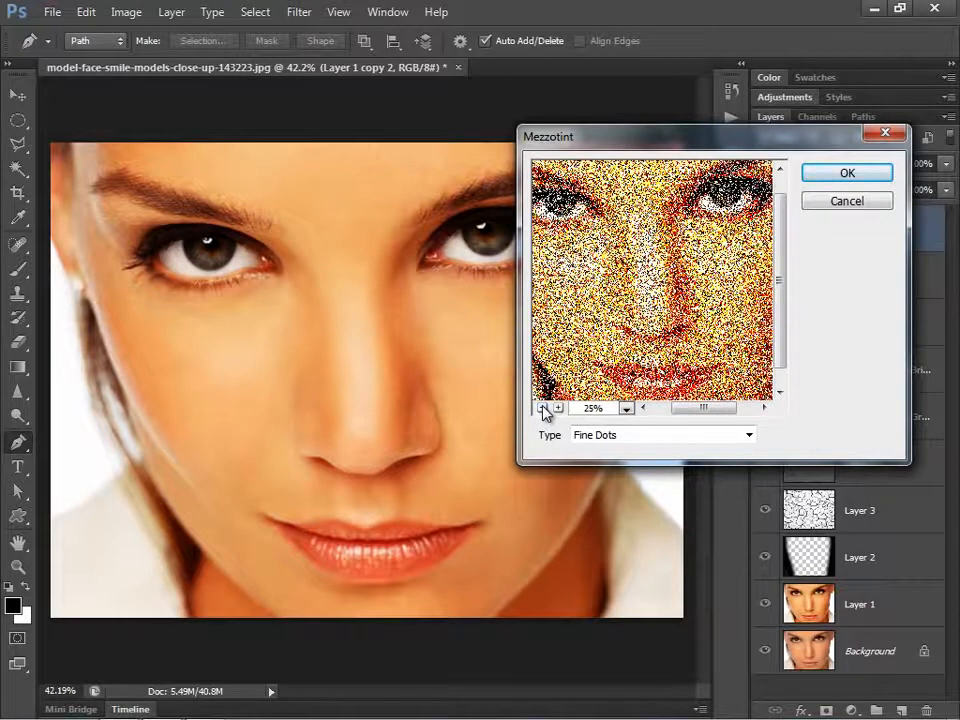
{"action": "left_click", "coordinate": [541, 409]}
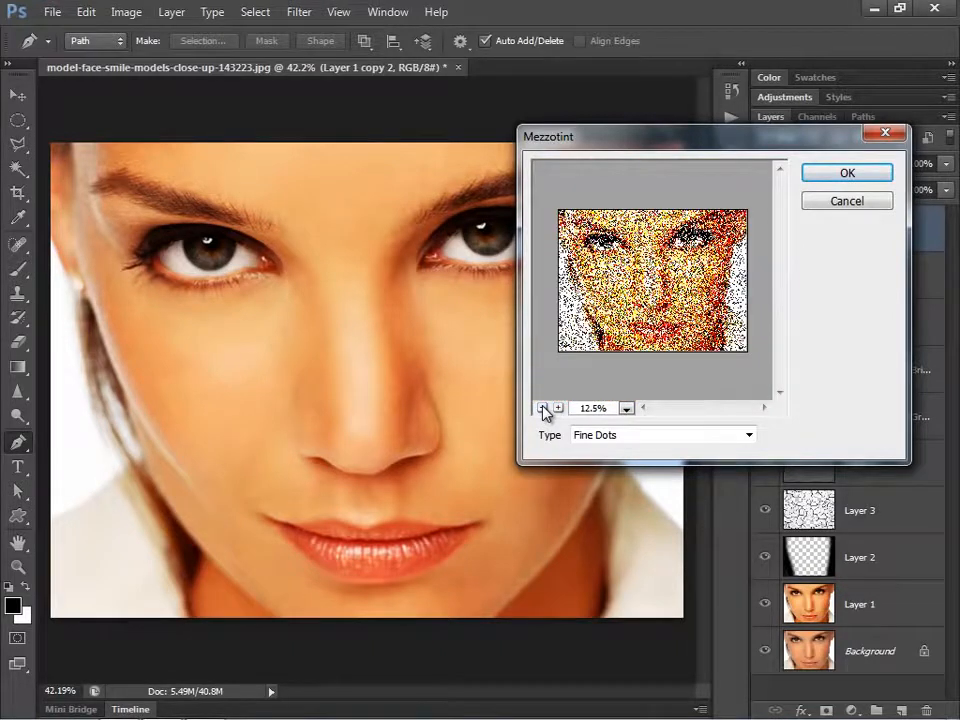
{"action": "left_click", "coordinate": [557, 409]}
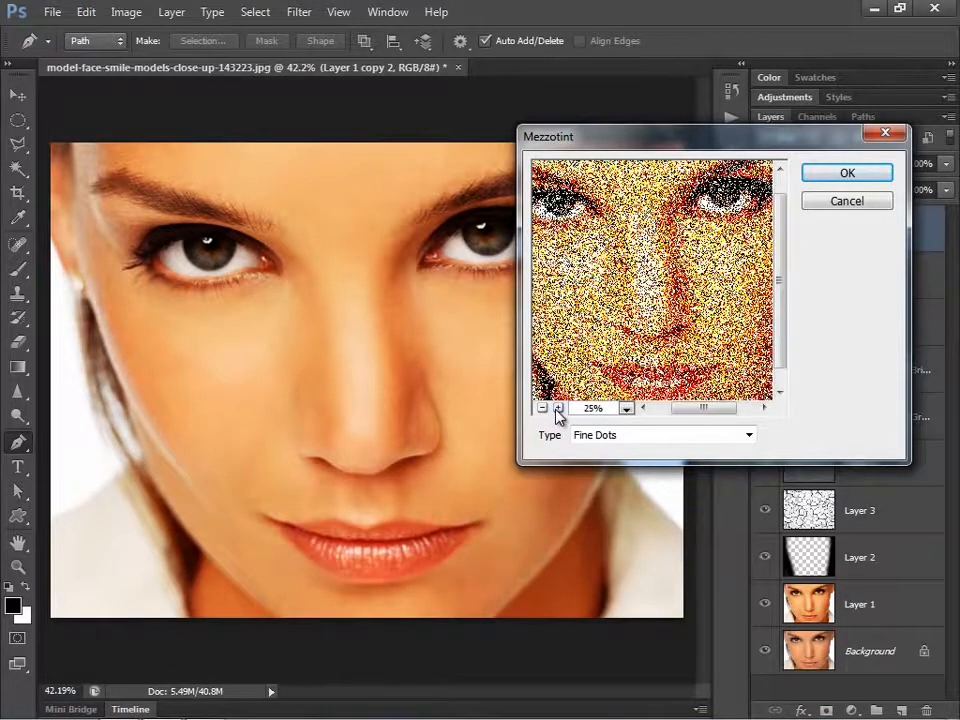
{"action": "left_click", "coordinate": [866, 178]}
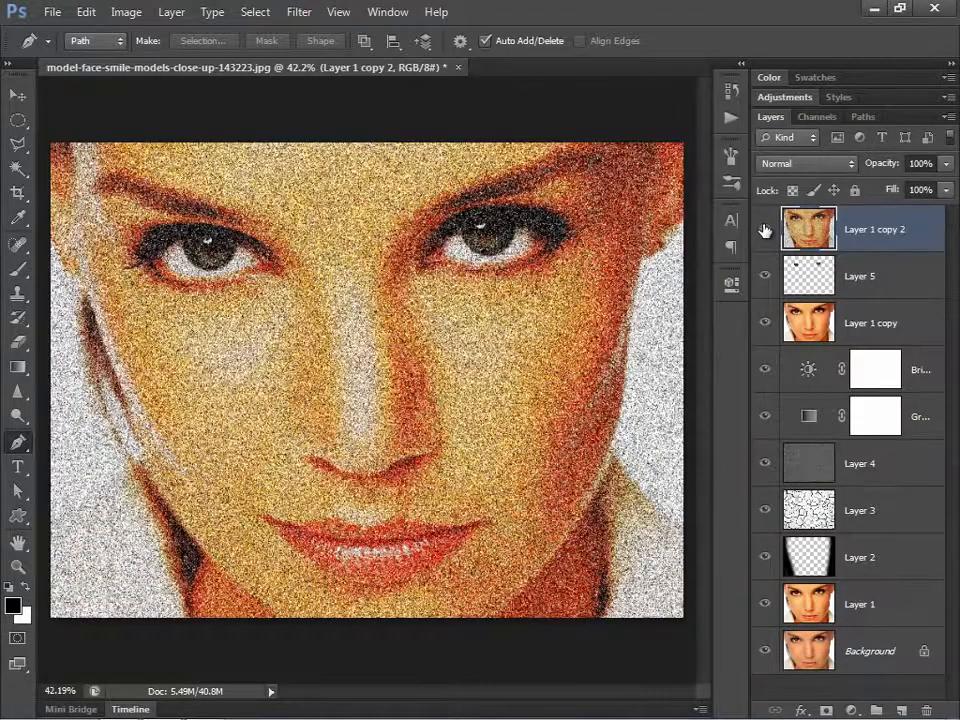
- Blend Layer 1 copy 2 in Overlay mode and lower its opacity to 64%
{"action": "left_click", "coordinate": [810, 163]}
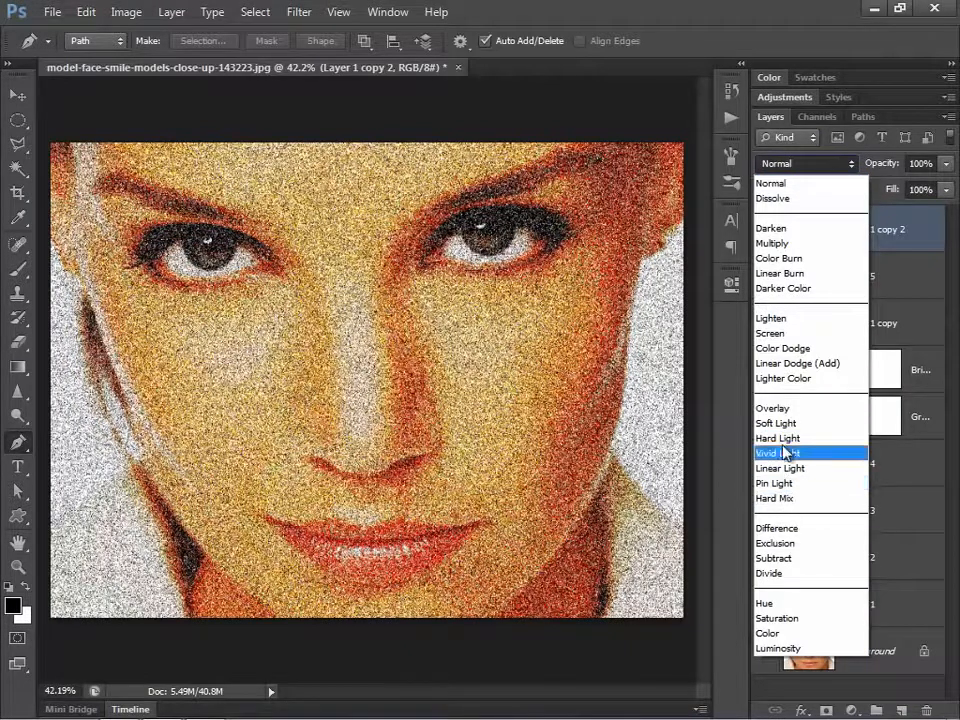
{"action": "left_click", "coordinate": [780, 408]}
{"action": "left_click", "coordinate": [765, 229]}
{"action": "left_click", "coordinate": [765, 229]}
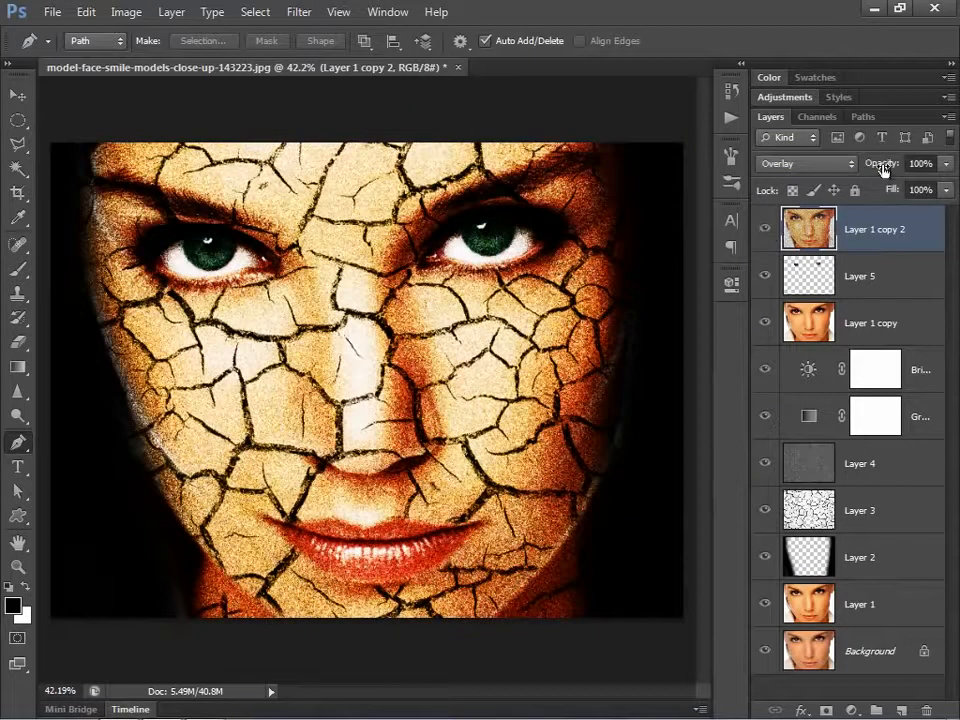
{"action": "left_click_drag", "start_coordinate": [879, 163], "coordinate": [857, 169]}
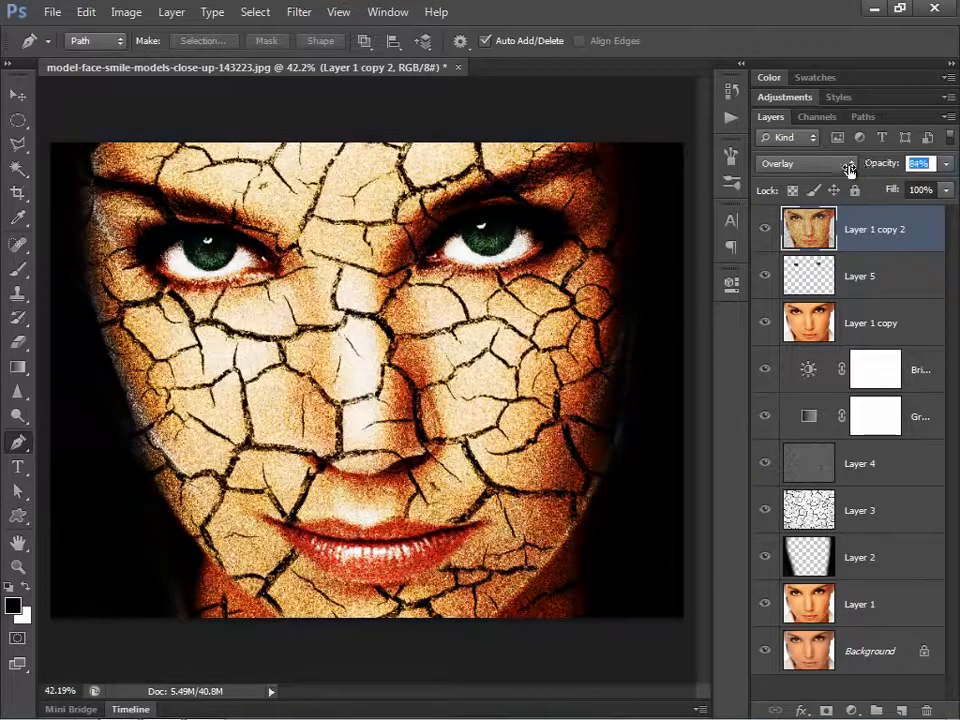
{"action": "type", "text": "84"}
{"action": "key", "text": "Return"}
{"action": "type", "text": "64"}
{"action": "key", "text": "Return"}
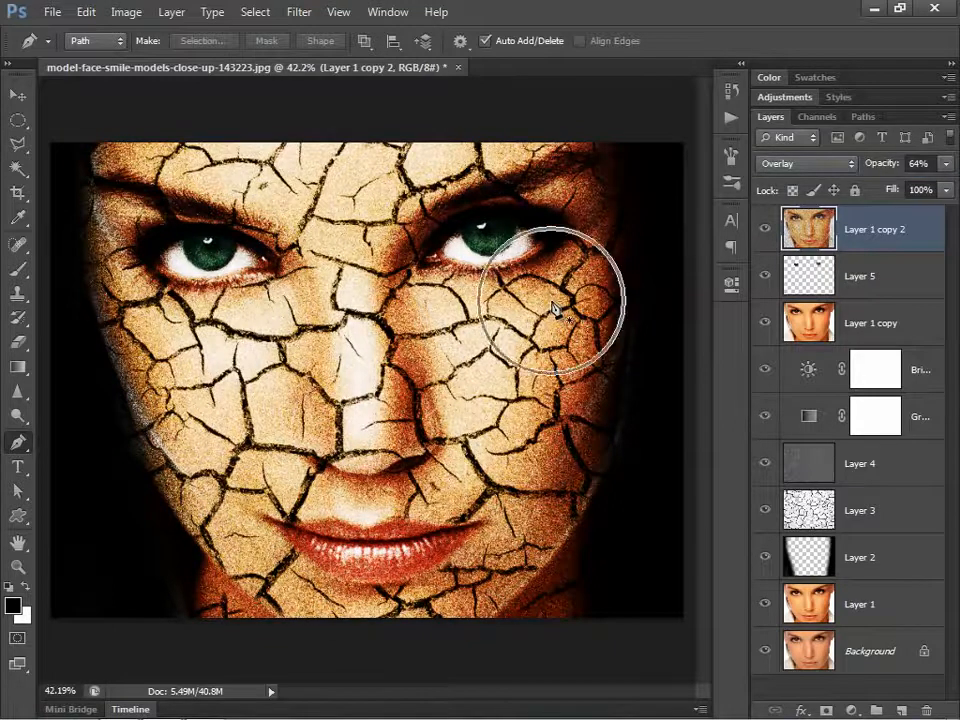